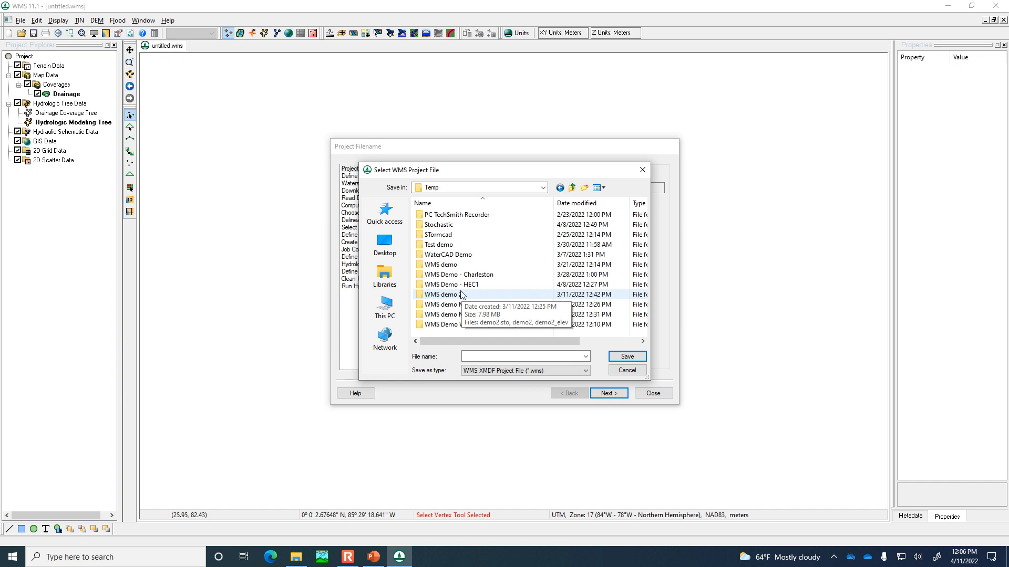
- Create a folder named HMS Model inside the Temp directory and open it as the project's save location
click(586, 189)
text(HMS Model)
key(Return)
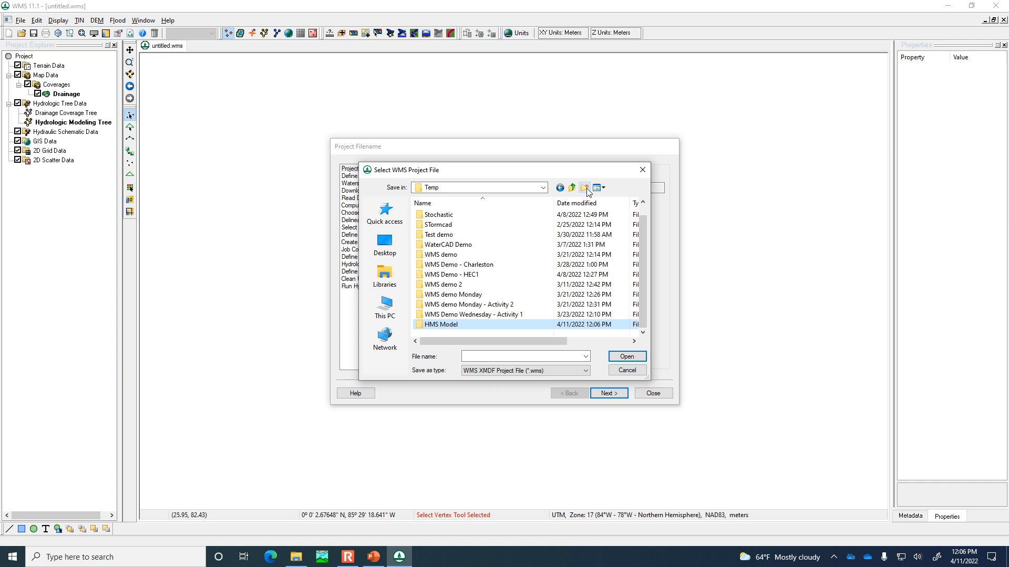
double_click(485, 328)
- Name the project file Jenkins and save the project in the HMS Model folder
click(495, 355)
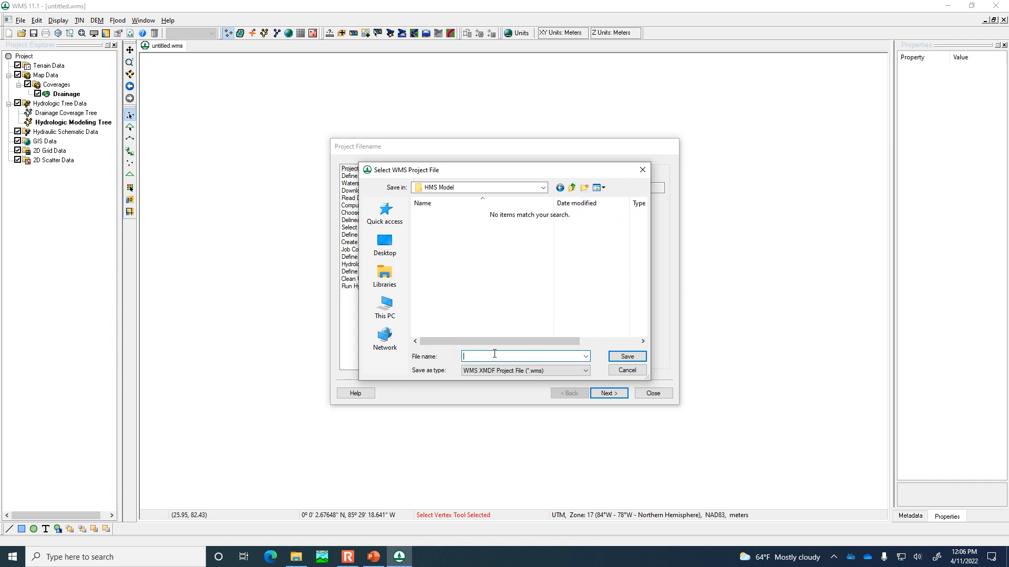
text(Jenkins)
click(614, 357)
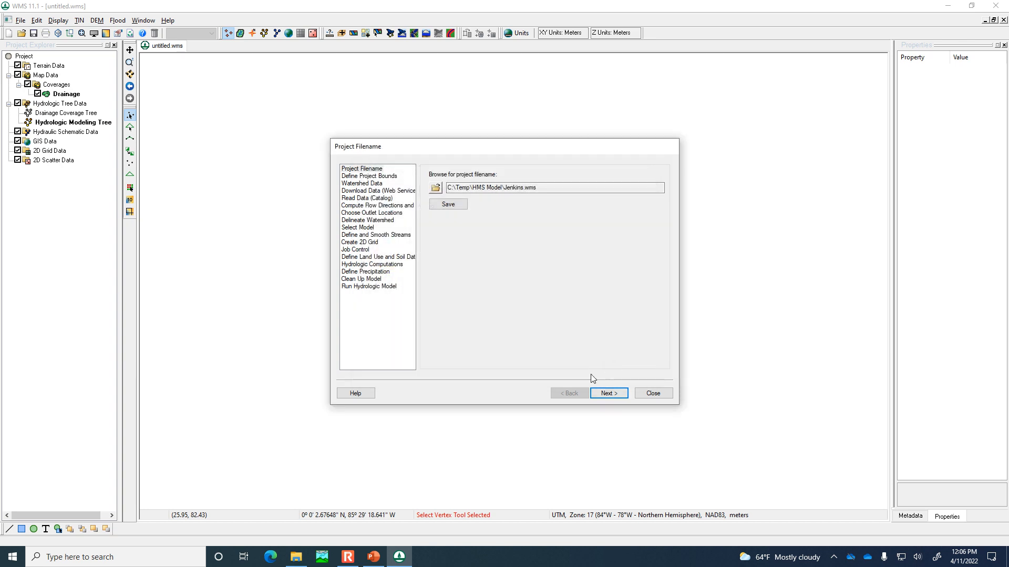
click(461, 206)
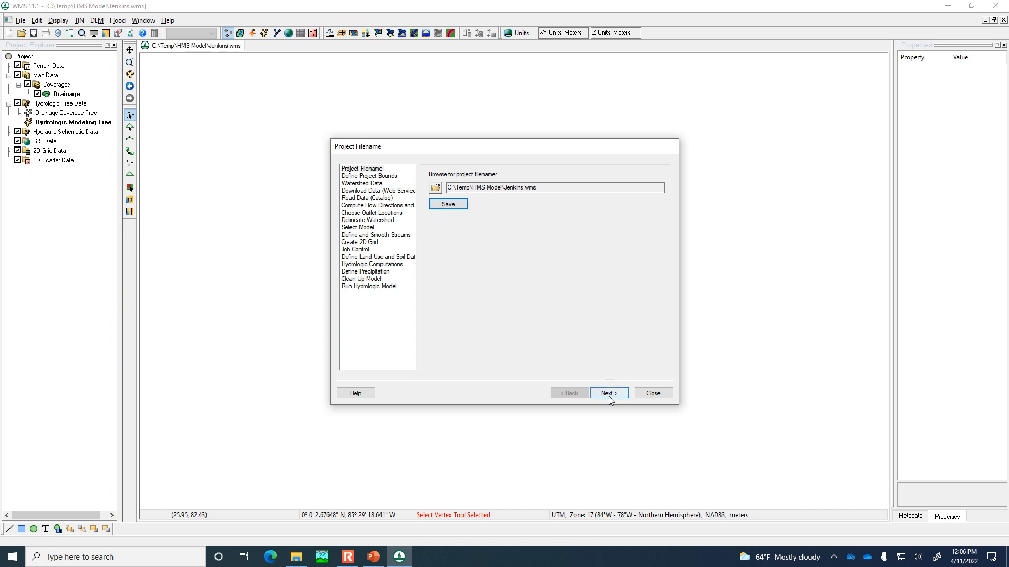
- Start defining the project boundary on the map and examine where Jenkins Branch meets the creek near Swann Rd and Jenkins Creek Rd
click(608, 394)
click(455, 226)
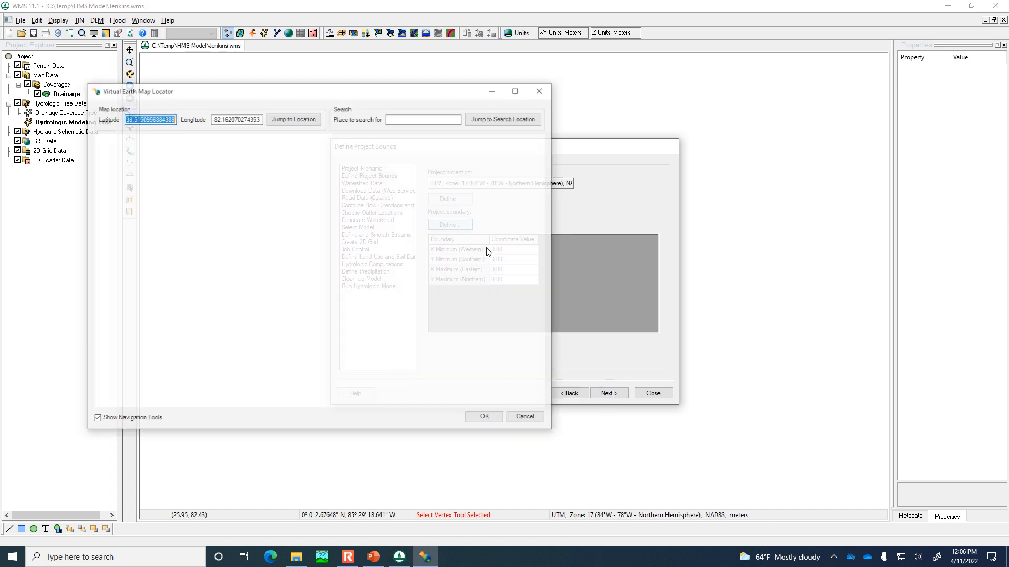
scroll(336, 262, down, 1)
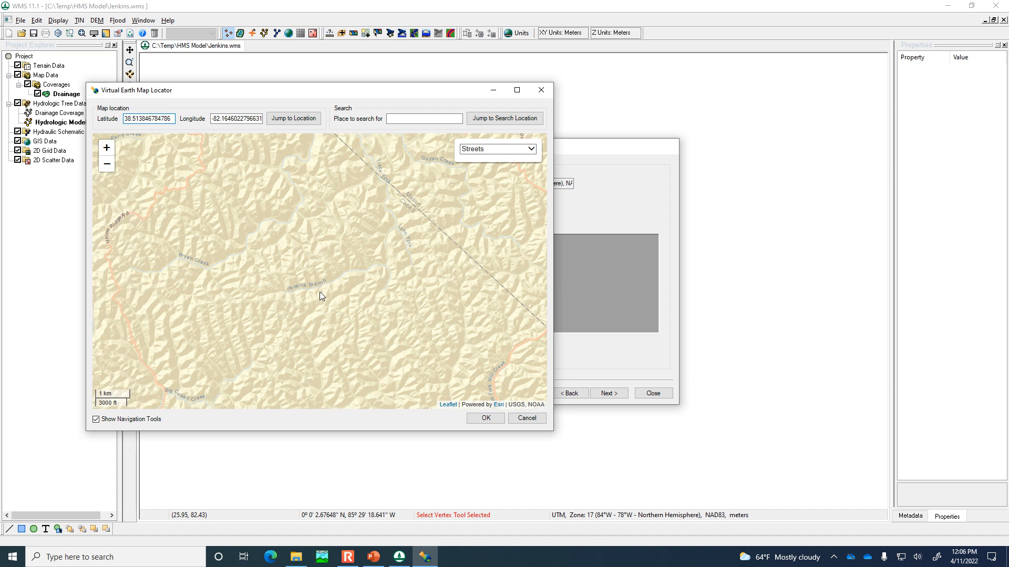
drag(321, 293, 384, 254)
scroll(384, 254, down, 1)
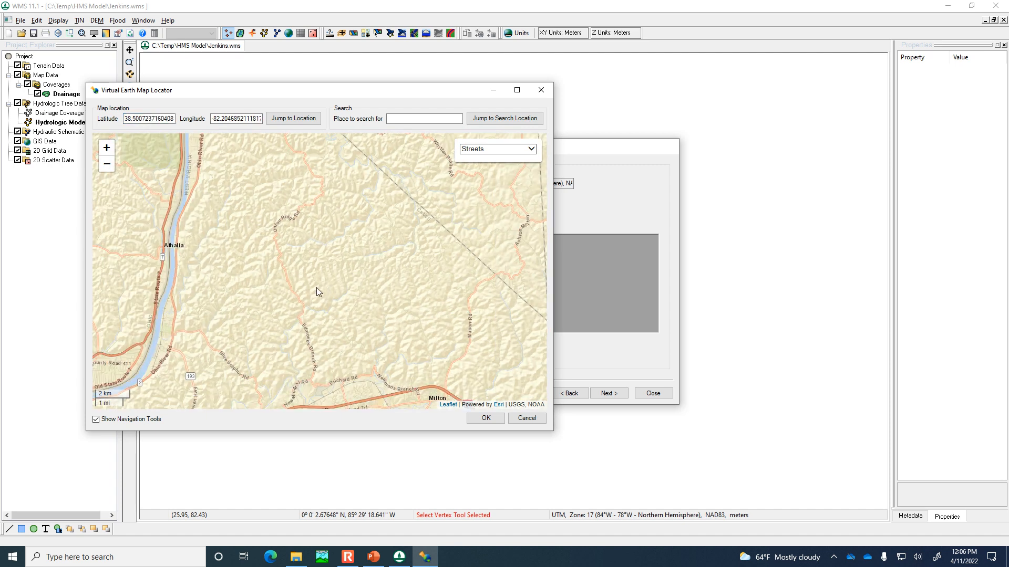
drag(293, 312, 442, 216)
scroll(333, 286, down, 2)
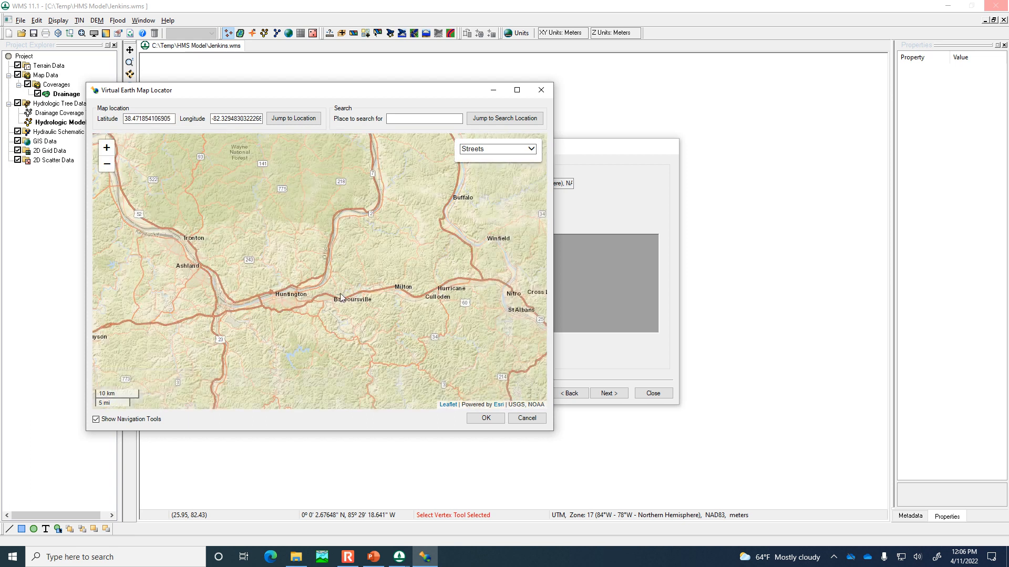
drag(380, 269, 345, 279)
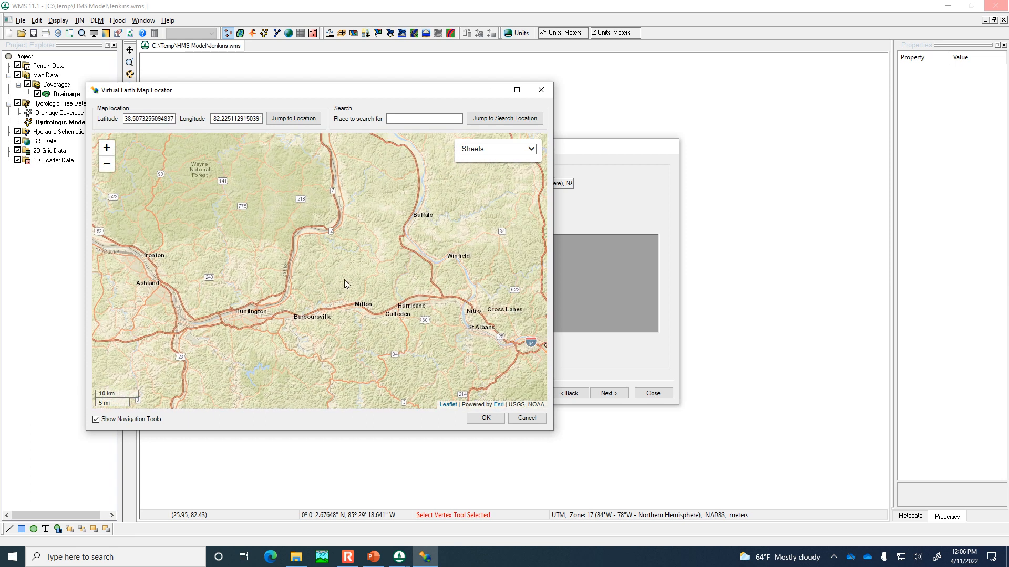
scroll(357, 274, up, 1)
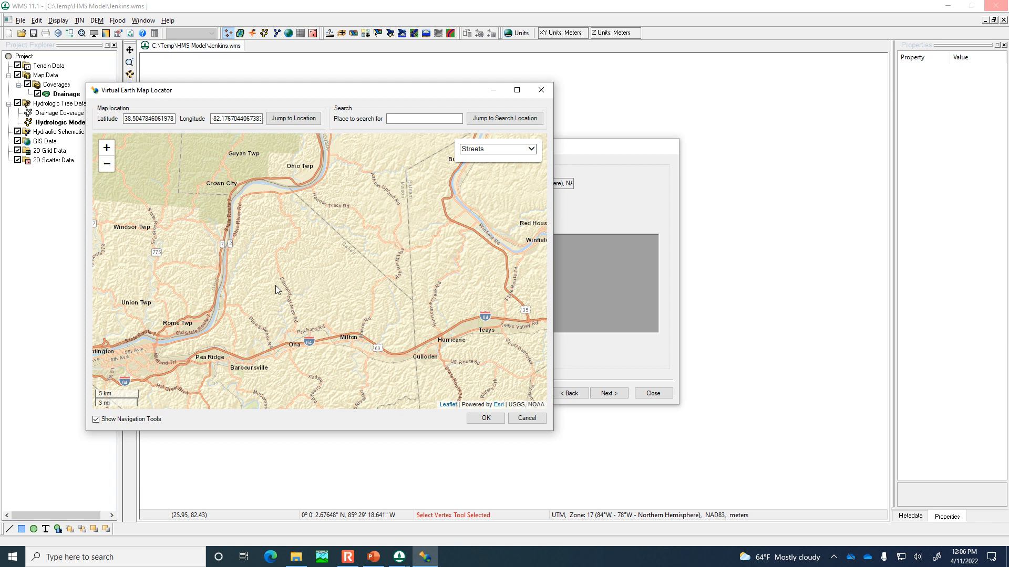
scroll(277, 286, up, 2)
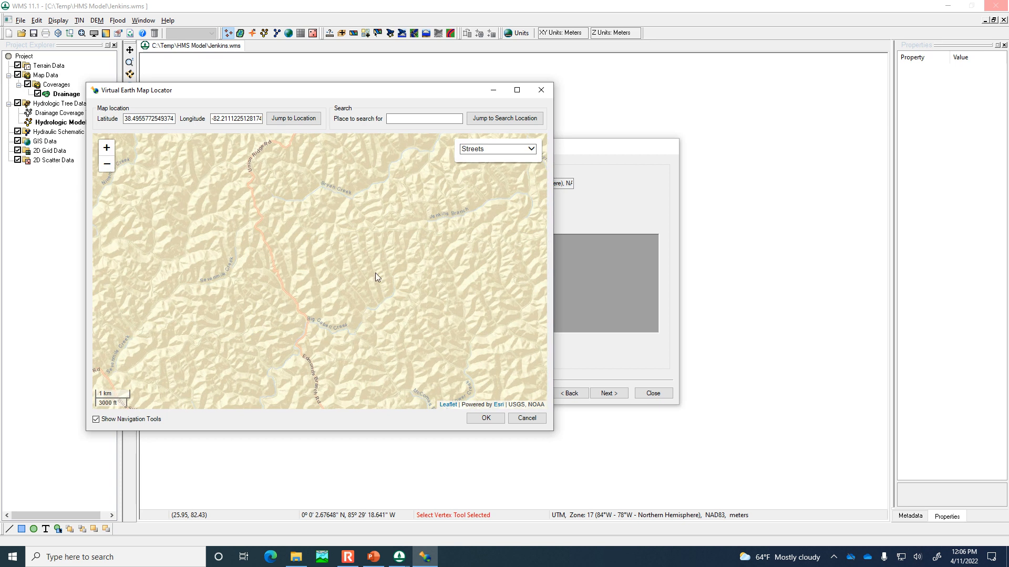
scroll(395, 255, up, 1)
drag(395, 254, 206, 356)
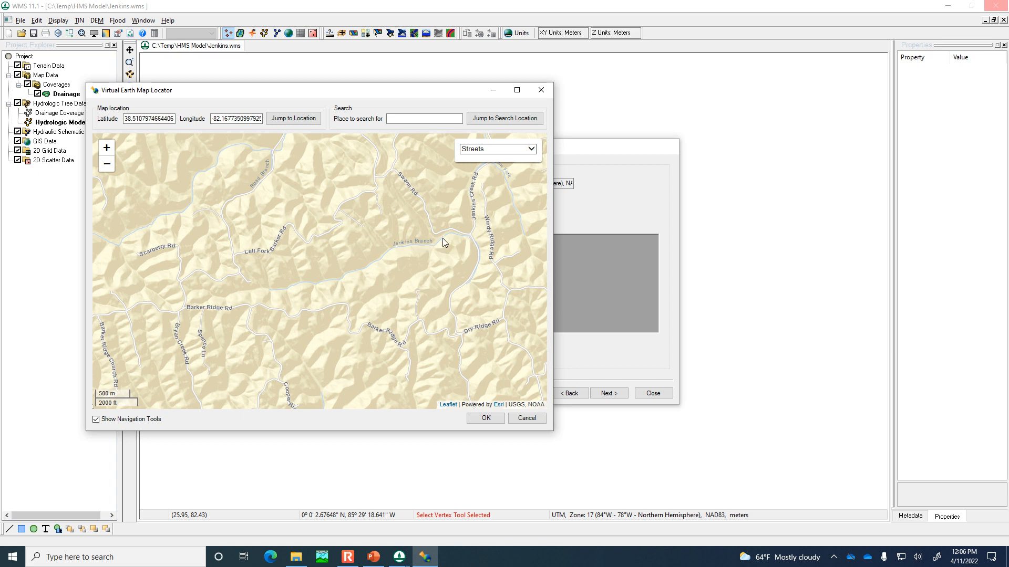
drag(452, 234, 405, 238)
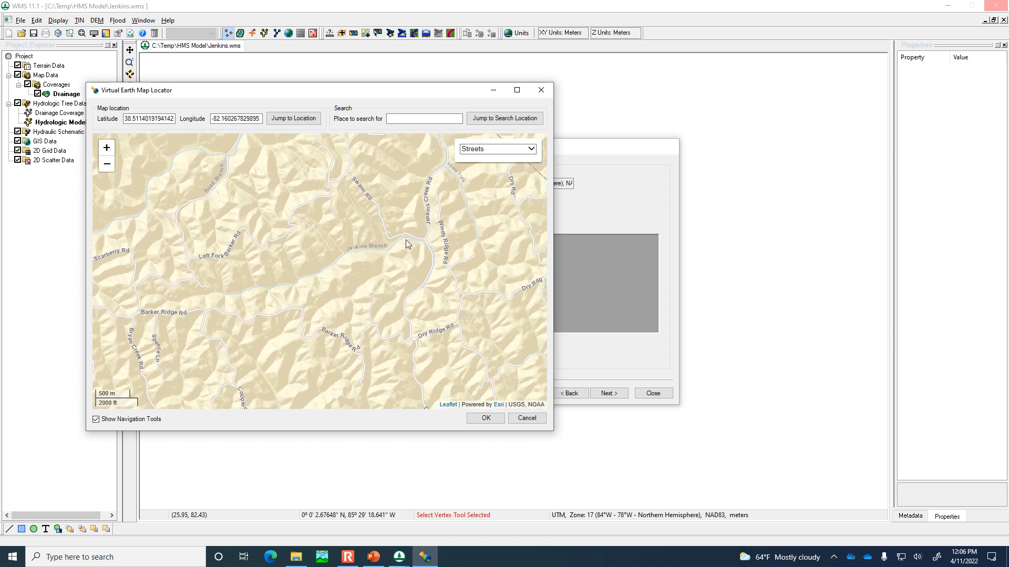
scroll(437, 244, up, 3)
drag(331, 201, 320, 289)
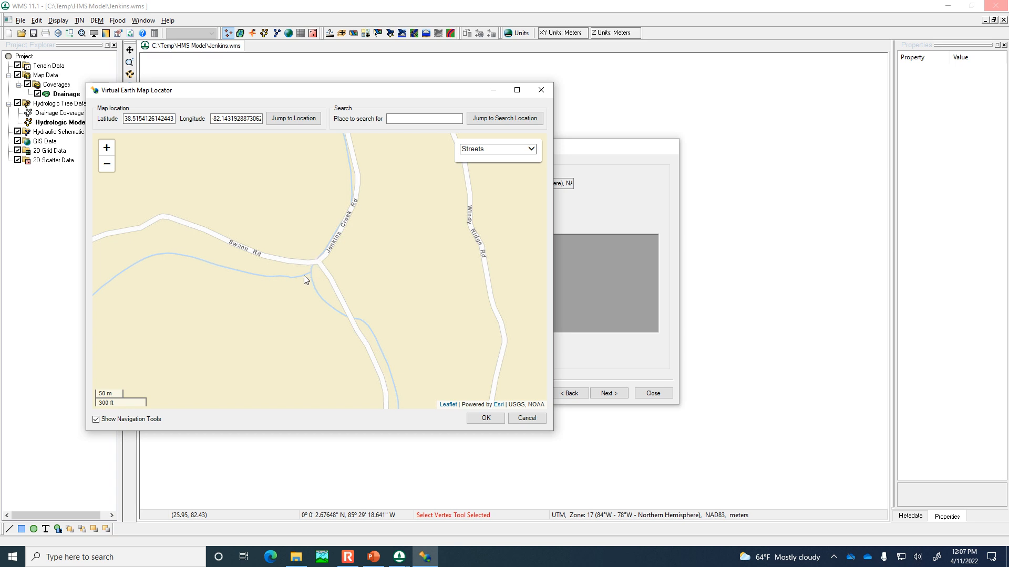
- Define the project boundary from a map extent covering Jenkins Branch, Barker Ridge Rd and Dry Ridge Rd, and continue to the watershed data sources
scroll(325, 292, down, 4)
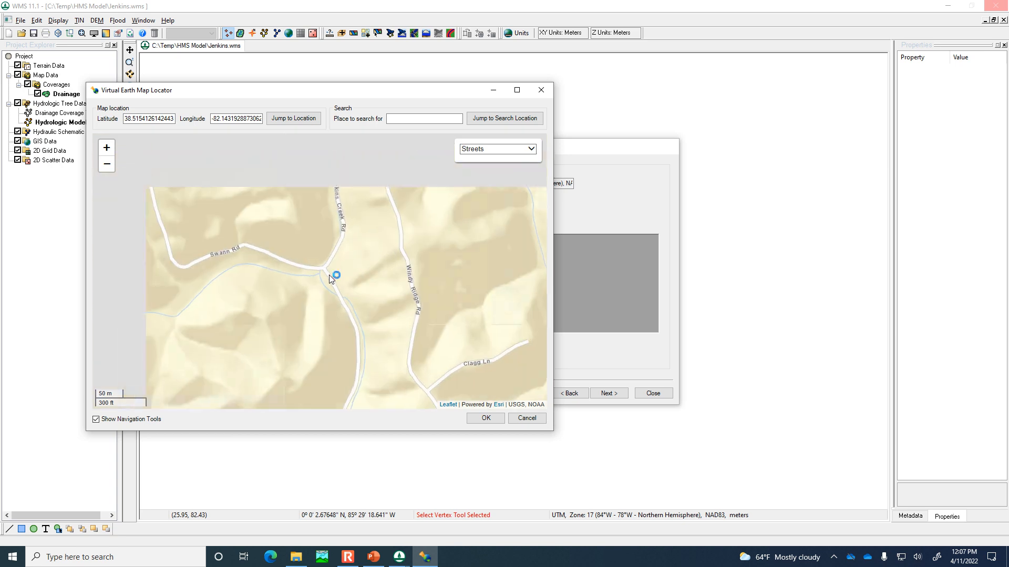
drag(318, 286, 370, 210)
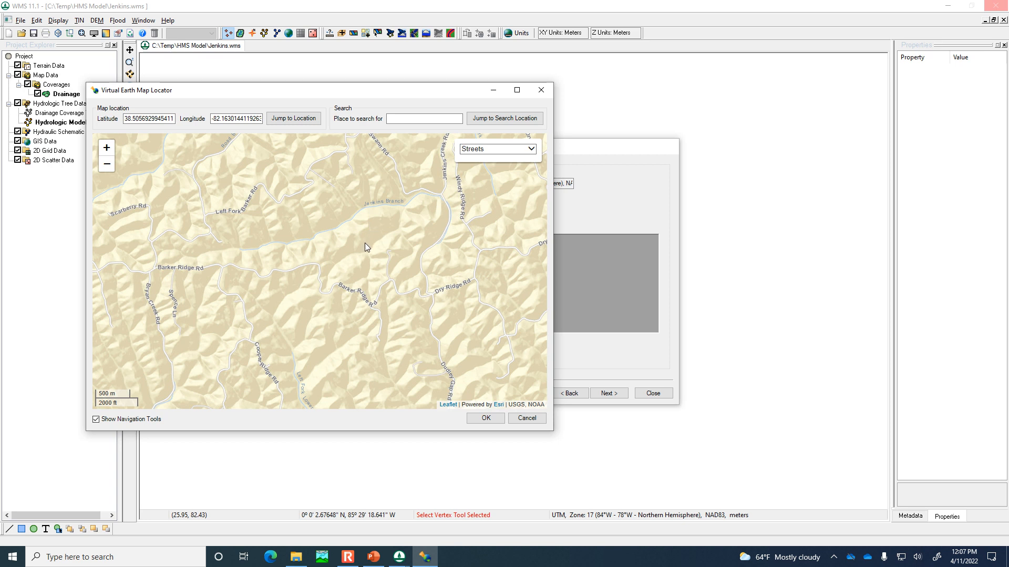
drag(336, 263, 329, 228)
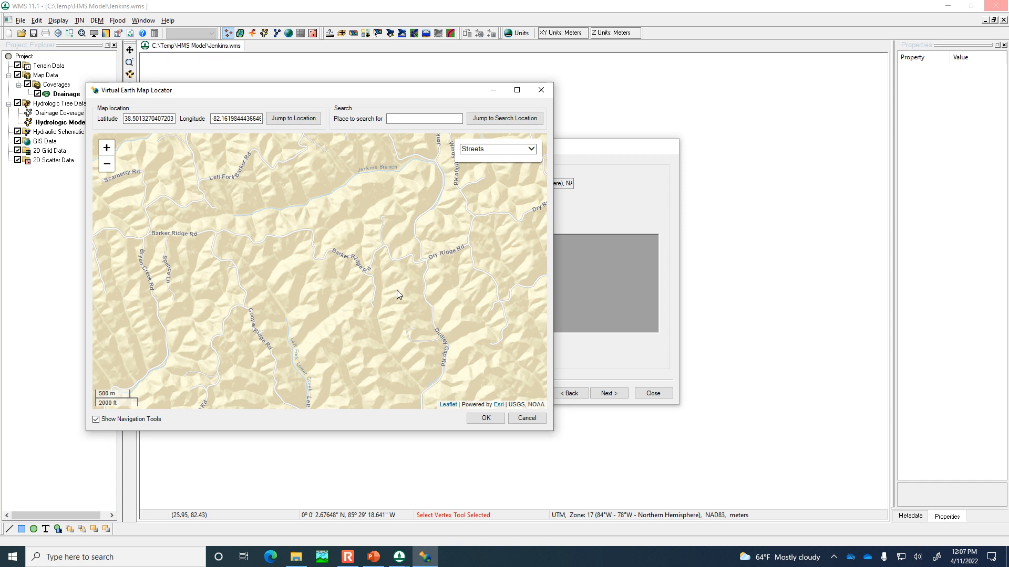
click(486, 418)
click(610, 394)
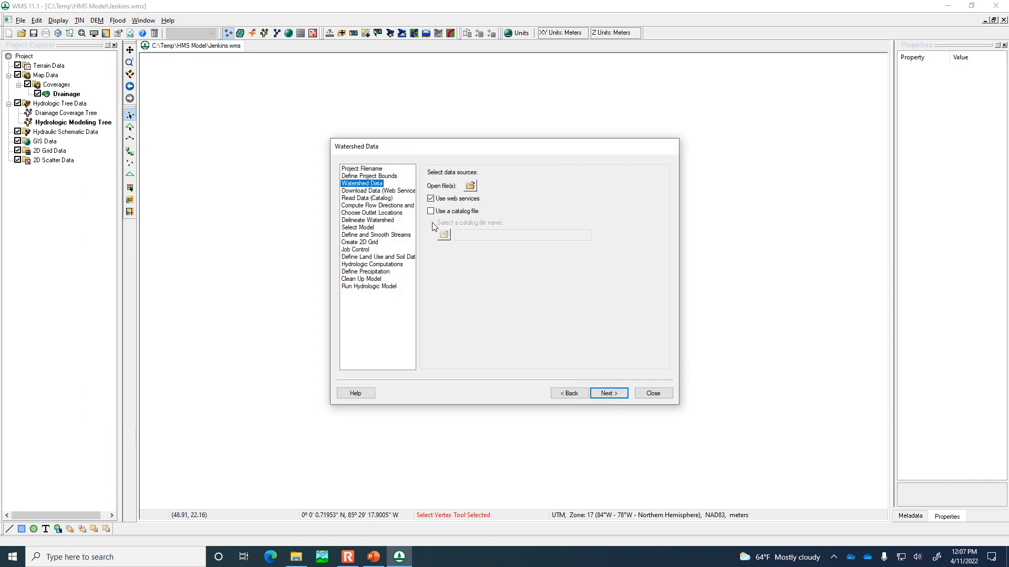
- Download worldwide elevation, NLCD 2011 land cover and Ssurgo soil data from web services at zoom level 13 (15.0 meters), and close the wizard
click(615, 394)
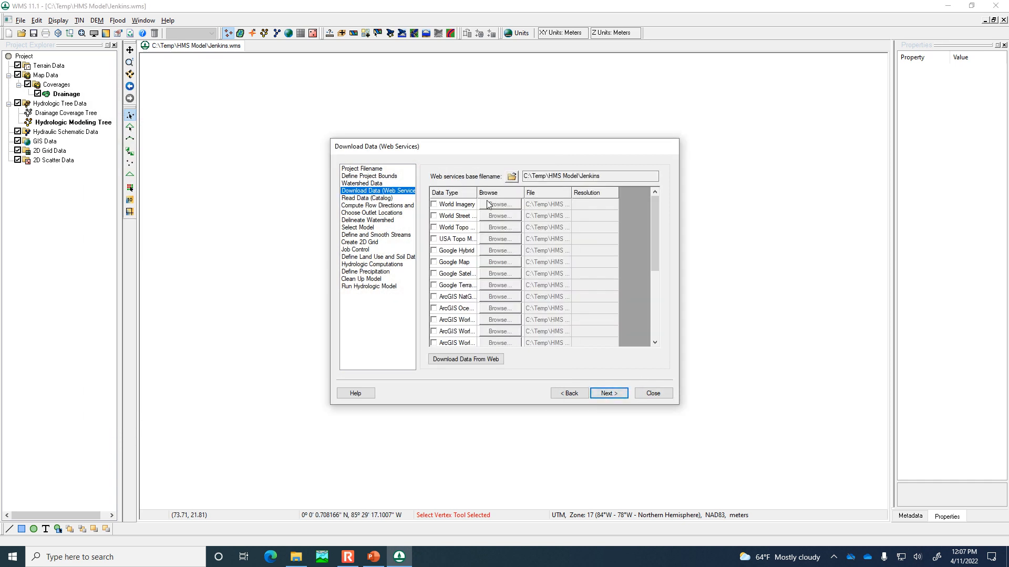
drag(477, 194, 516, 195)
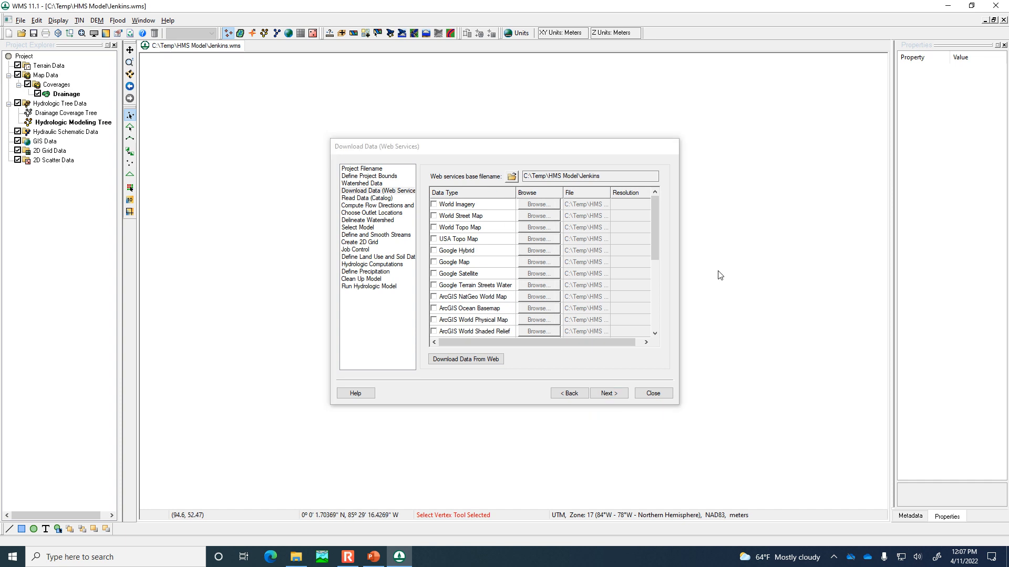
drag(656, 243, 643, 321)
click(495, 362)
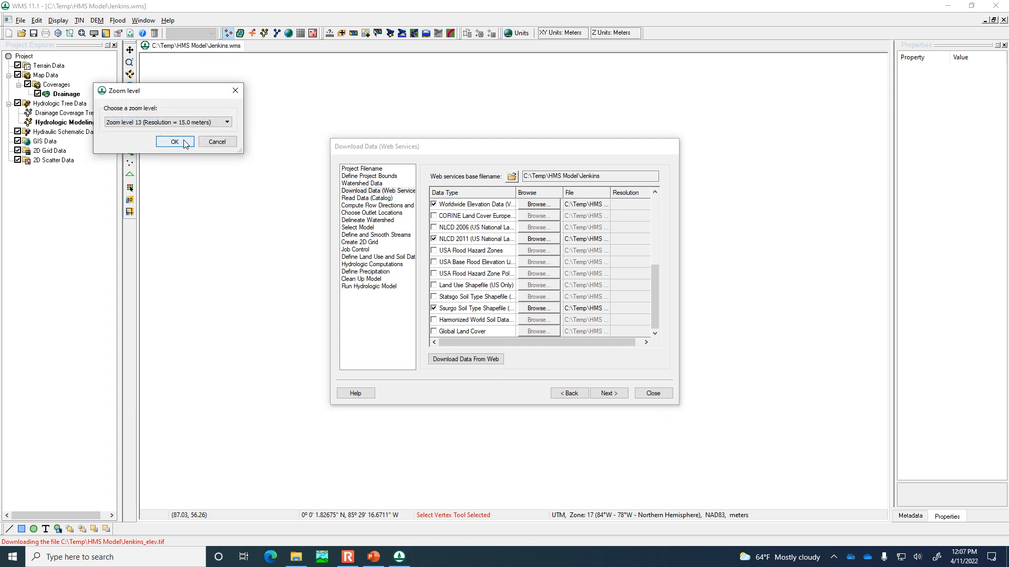
click(174, 142)
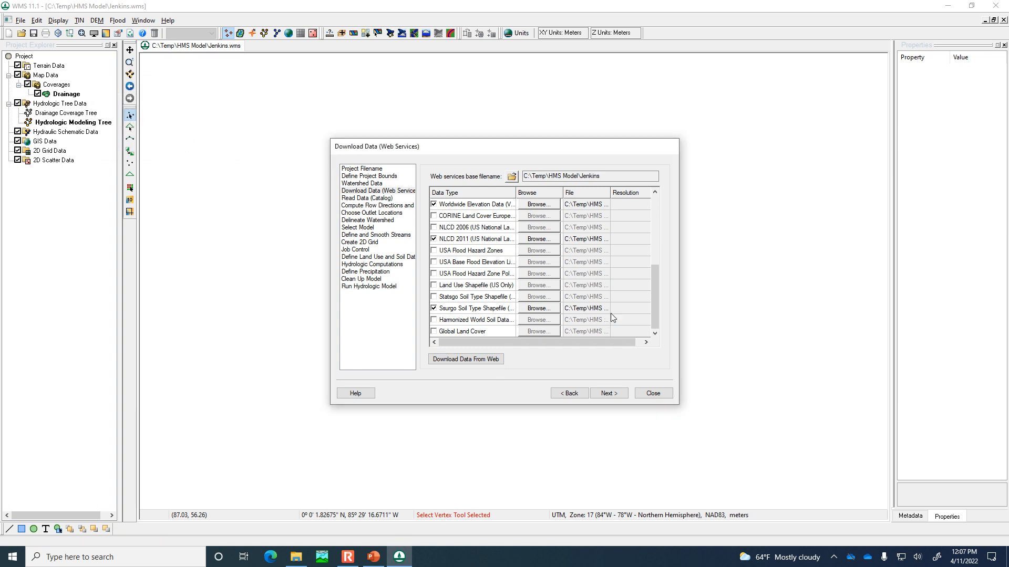
click(494, 297)
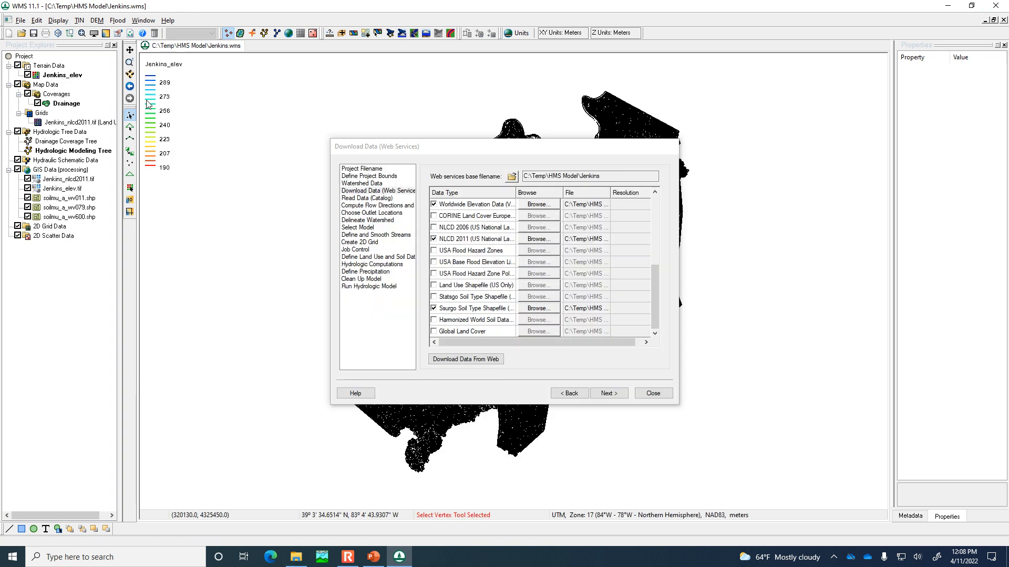
click(653, 394)
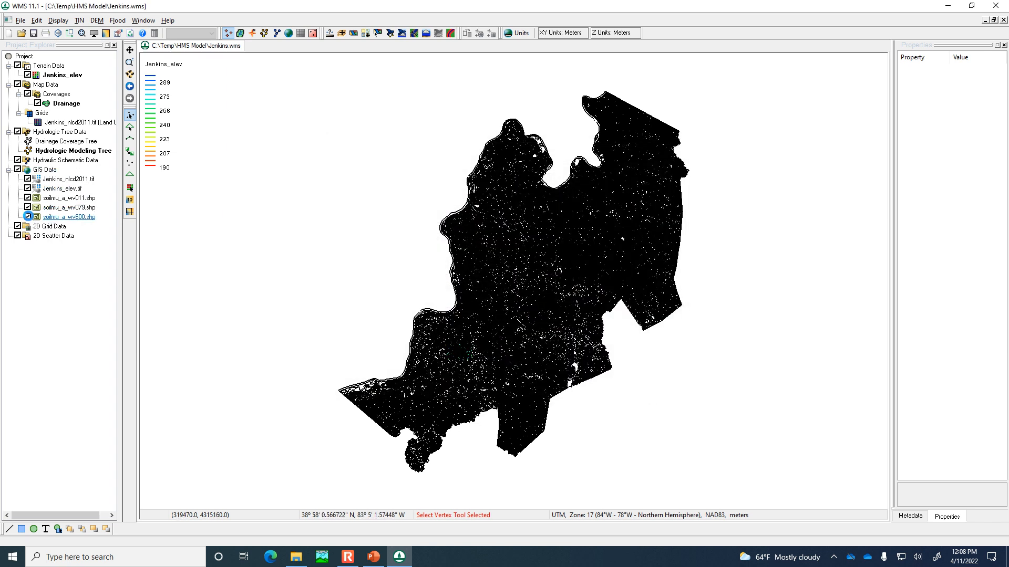
- Check the coverage of the soilmu_a_wv600.shp soil layer by toggling its visibility, and delete the layer
click(27, 217)
click(28, 217)
click(27, 217)
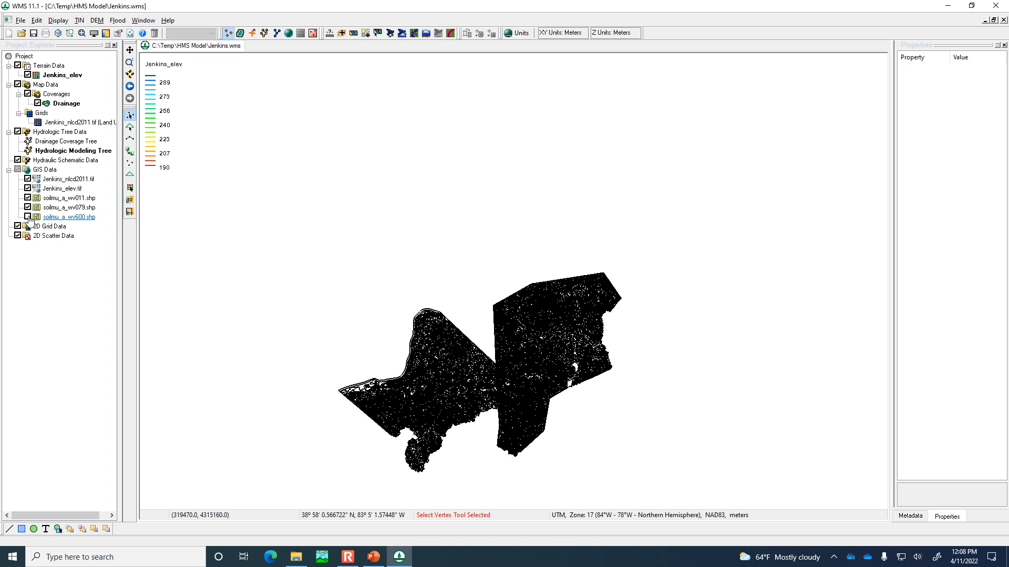
click(28, 217)
click(28, 217)
click(28, 217)
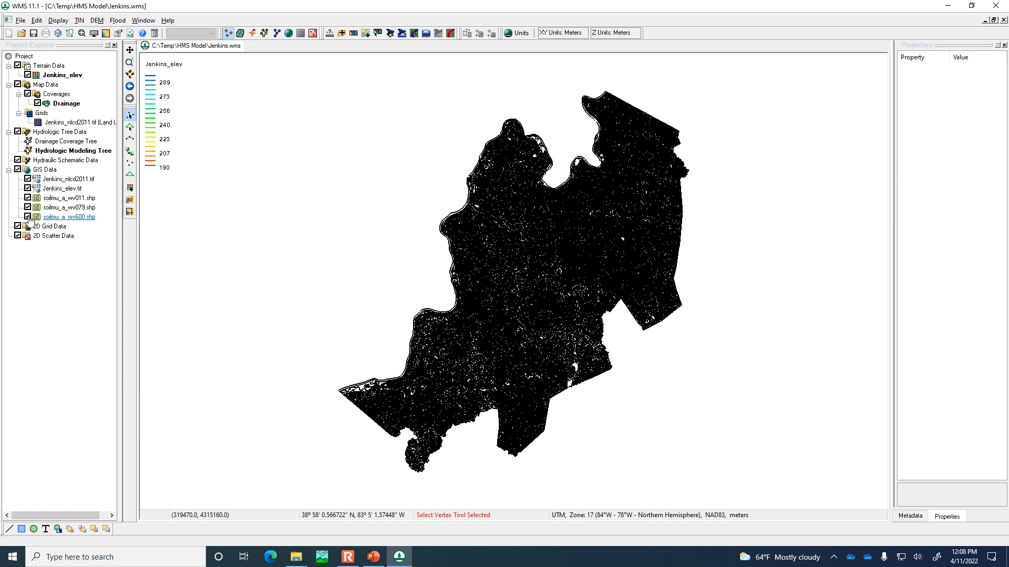
right_click(72, 220)
click(97, 224)
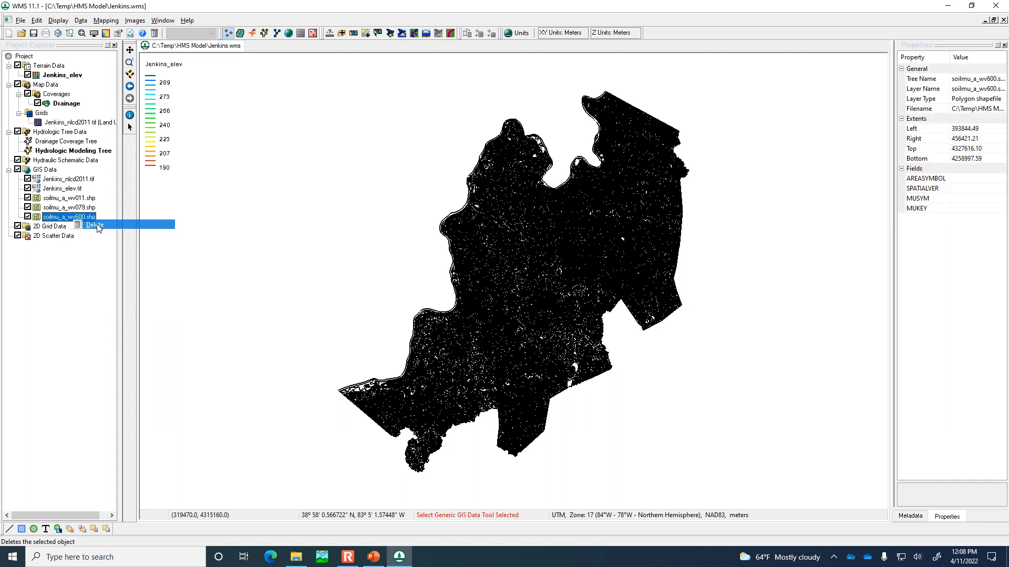
- Check the coverage of the soilmu_a_wv079.shp soil layer by toggling its visibility, and delete the layer
click(27, 207)
click(27, 207)
click(28, 207)
click(27, 207)
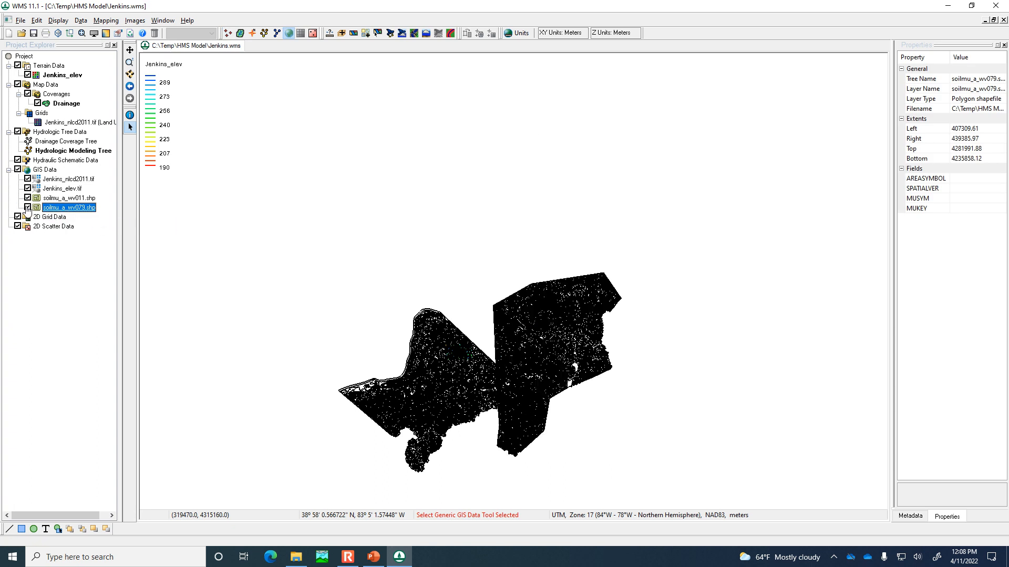
right_click(62, 210)
click(63, 212)
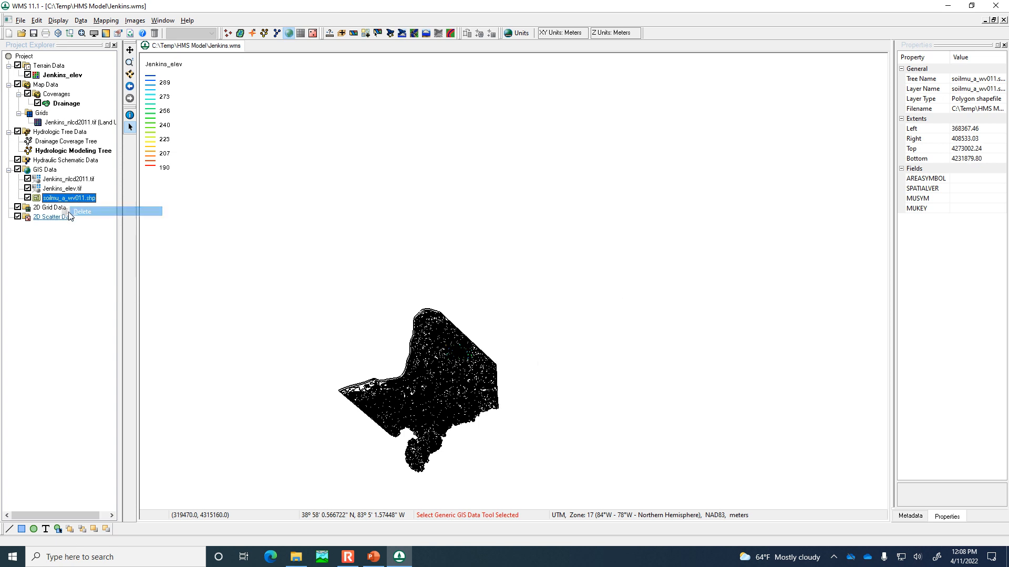
- Toggle the soilmu_a_wv011.shp soil layer off and on to inspect how it covers the elevation data
click(28, 198)
click(27, 198)
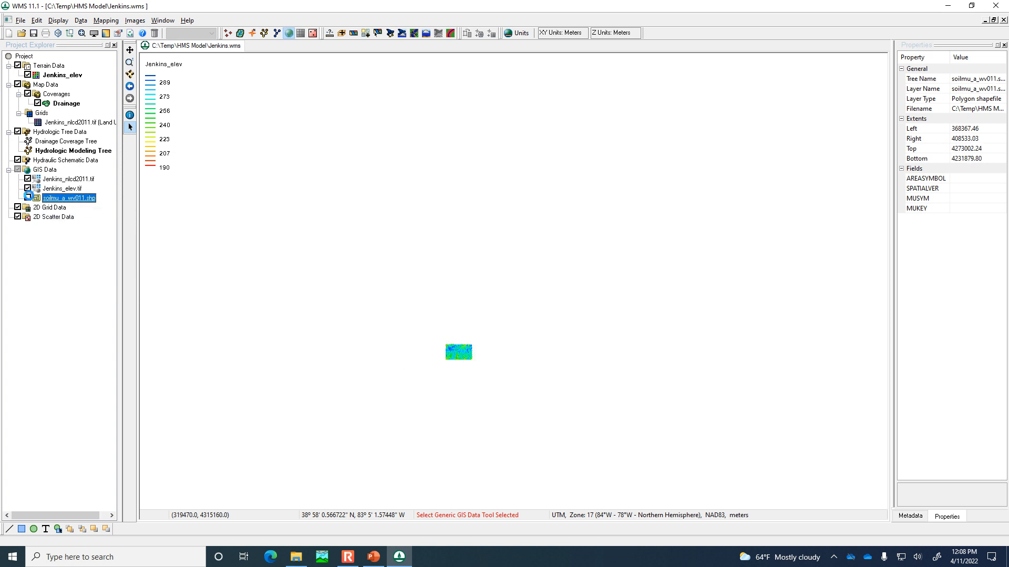
scroll(467, 368, up, 3)
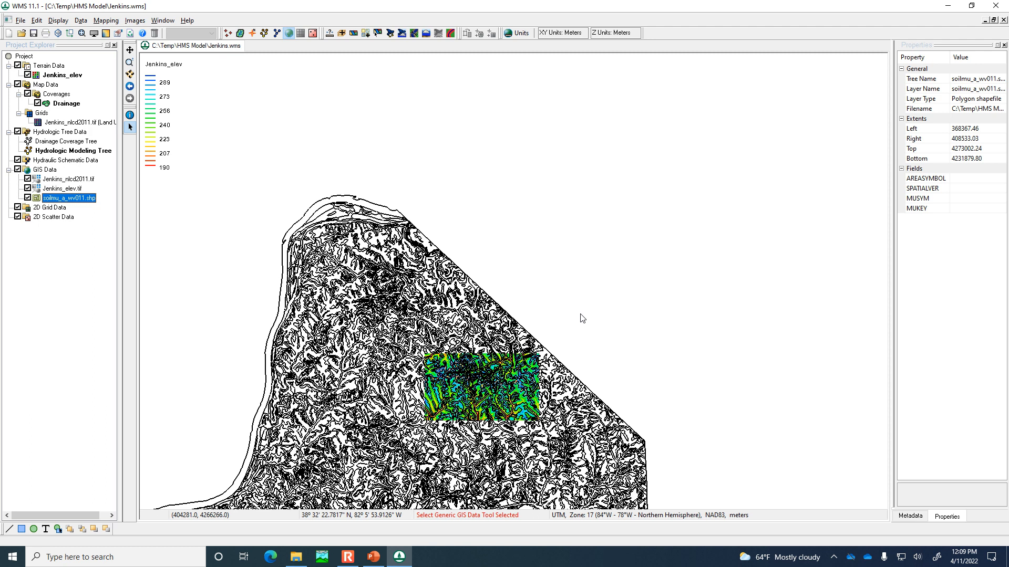
click(390, 33)
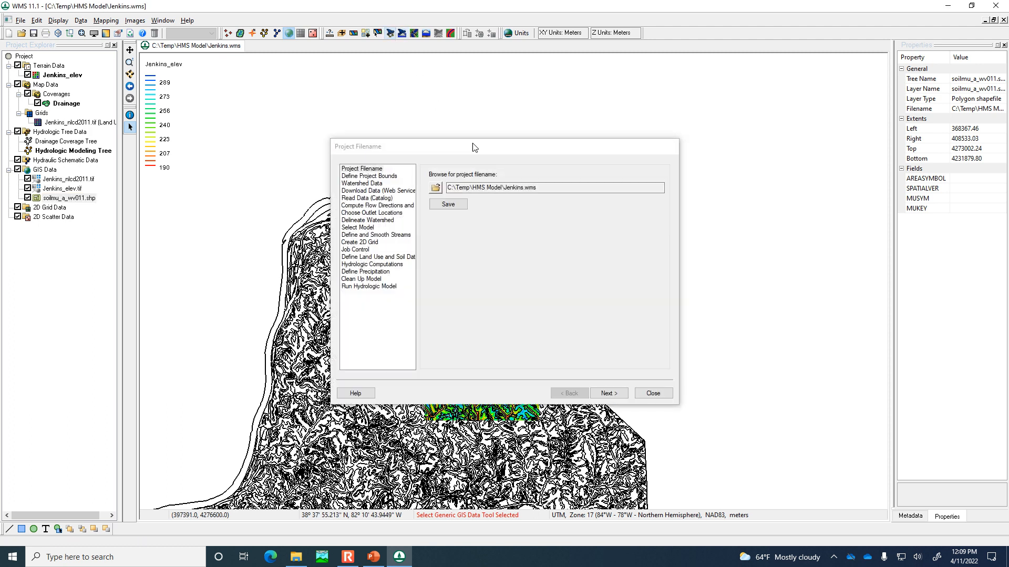
click(385, 207)
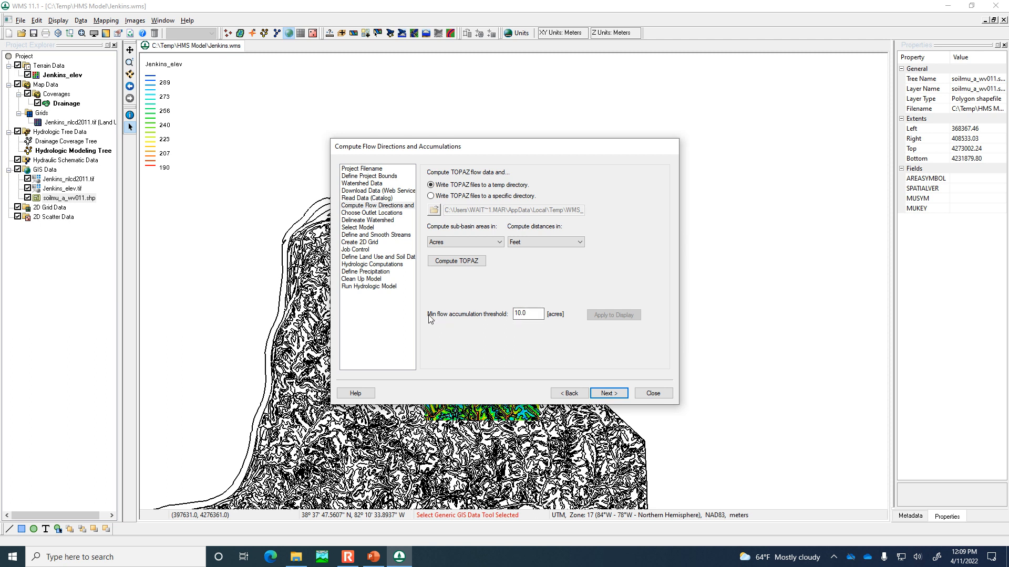
click(157, 226)
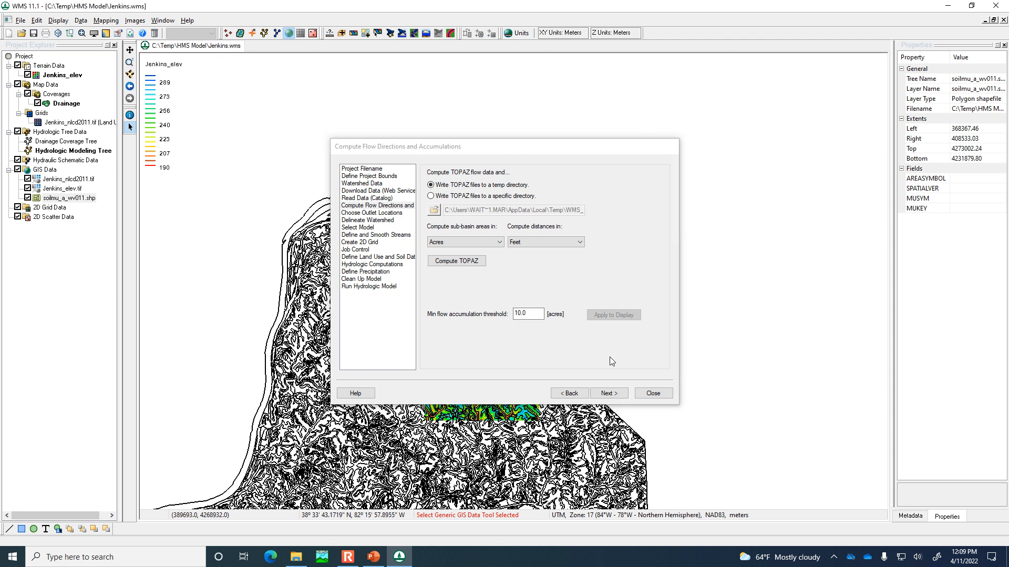
click(653, 393)
- Hide the soilmu_a_wv011.shp soil layer to inspect the Jenkins_elev elevation data on its own
click(26, 198)
scroll(501, 414, up, 2)
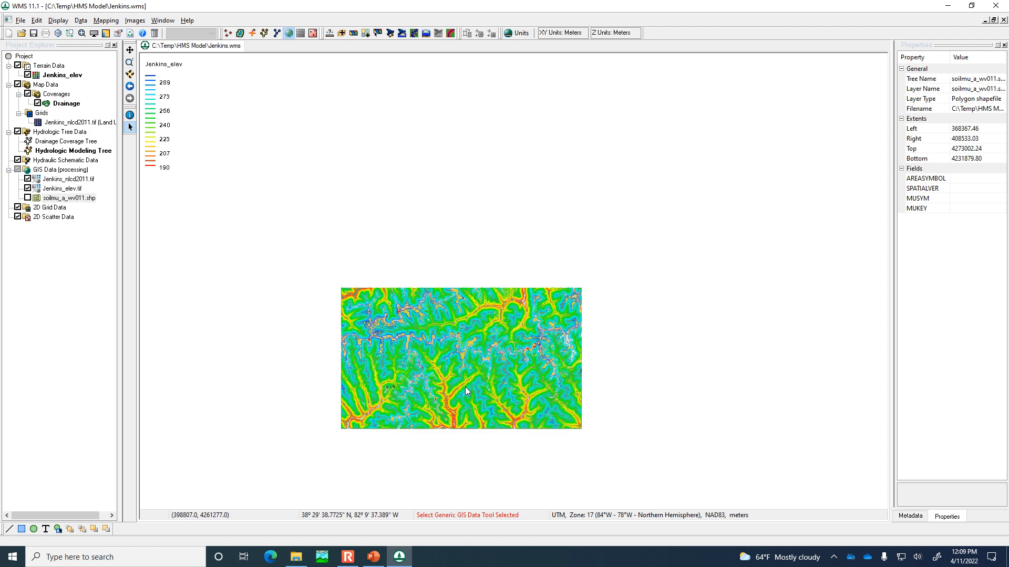
- Hide the Jenkins_nlcd2011.tif and Jenkins_elev.tif GIS layers so only the elevation contours are displayed
scroll(484, 402, up, 2)
click(27, 179)
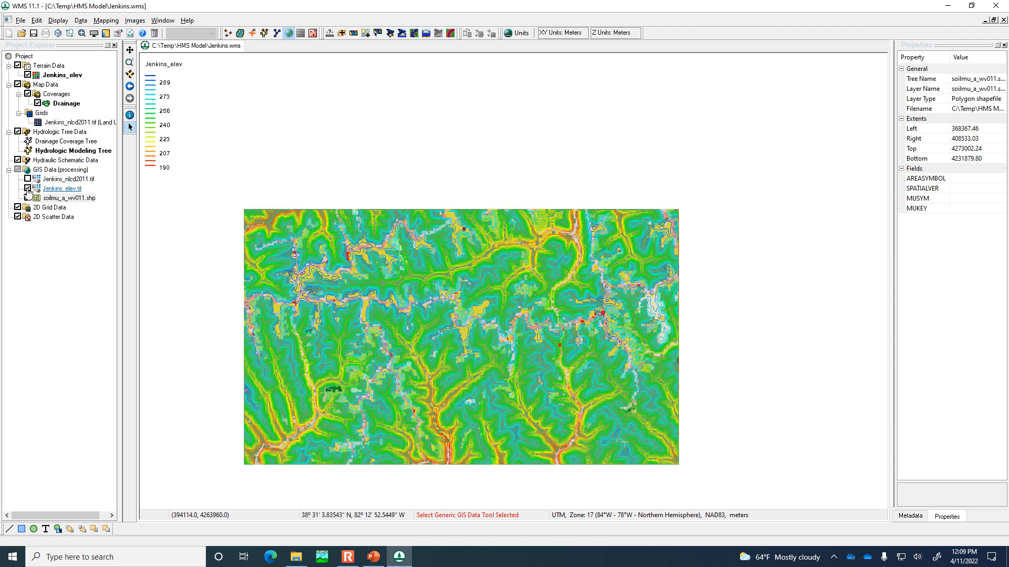
click(28, 188)
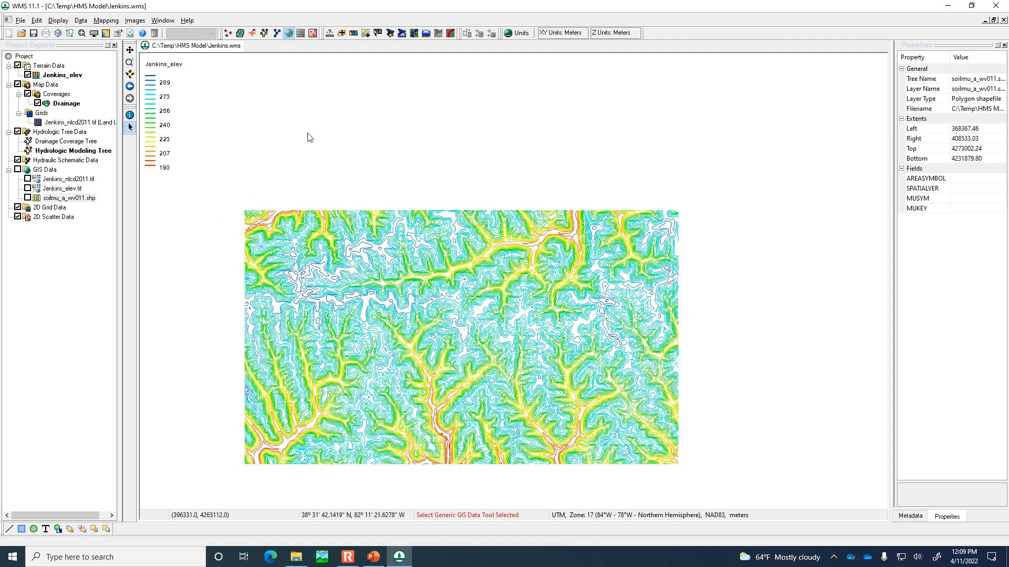
- Compute the TOPAZ flow directions and accumulations in acres and feet with a 0.5-acre minimum flow accumulation threshold
click(390, 34)
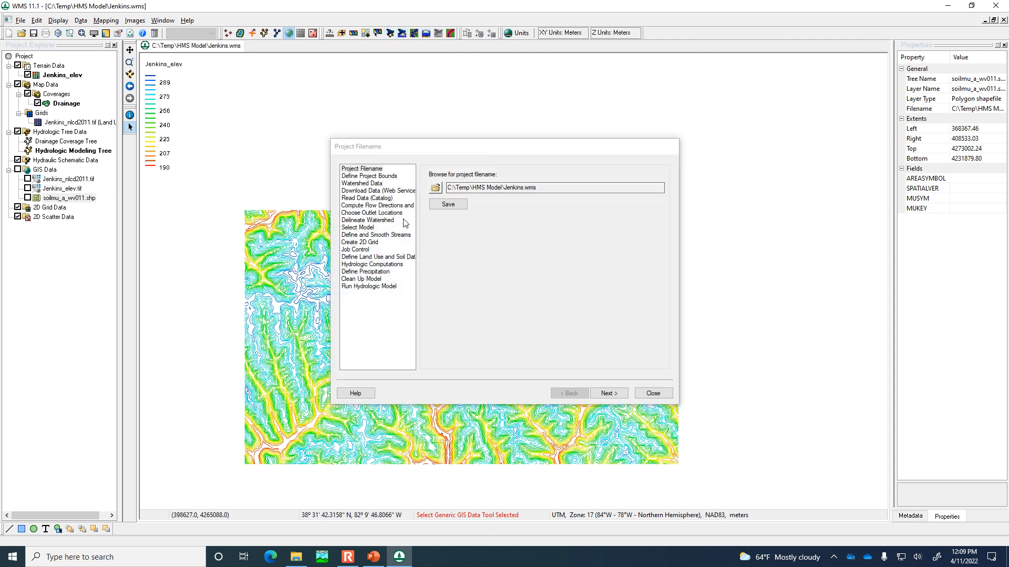
click(389, 219)
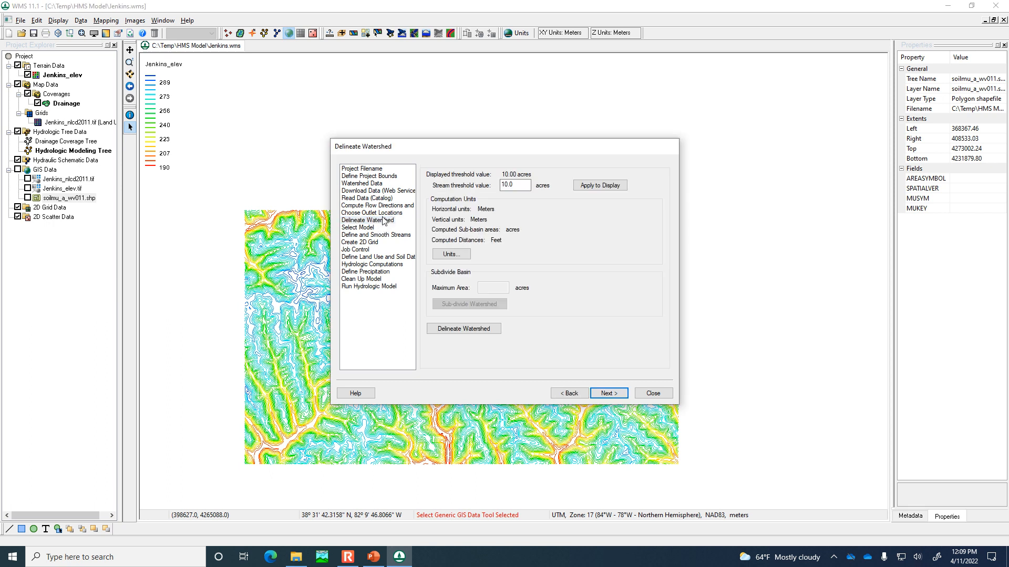
click(383, 213)
click(382, 206)
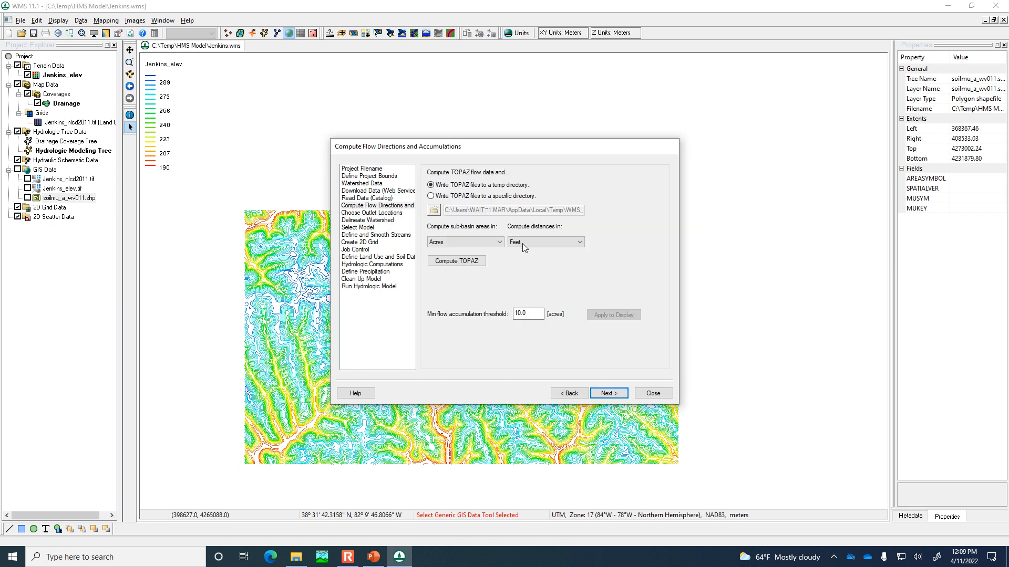
drag(535, 310, 447, 312)
text(.5)
click(455, 261)
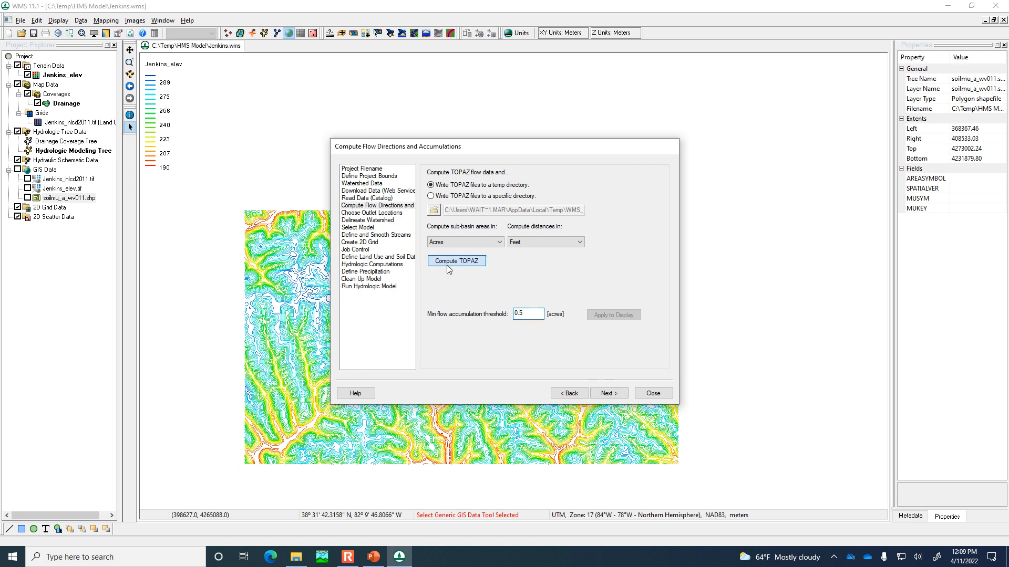
click(863, 365)
drag(506, 154, 780, 146)
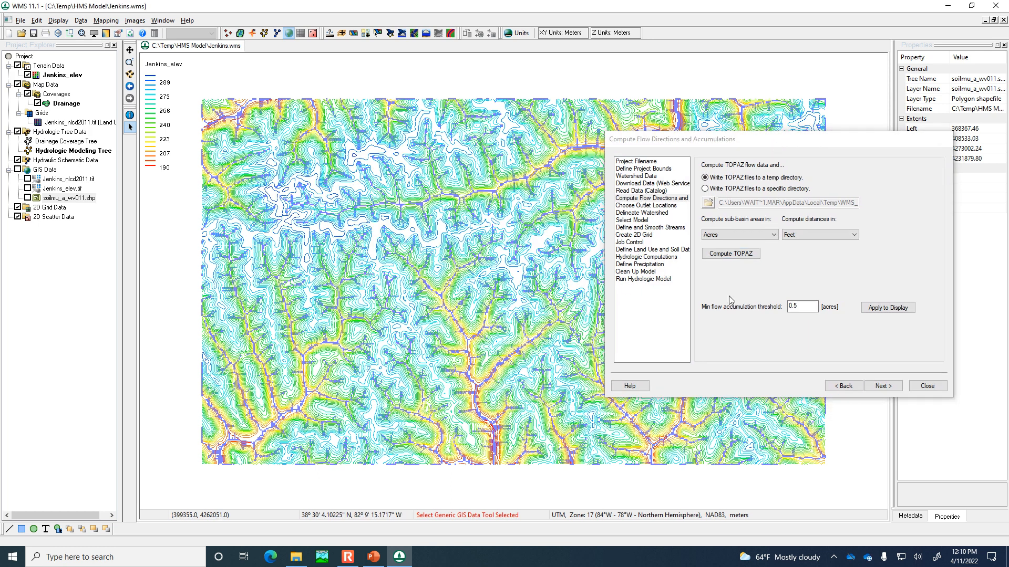
- Apply a minimum flow accumulation threshold of 0.1 acres to the display and inspect the resulting stream cells up close
click(802, 306)
drag(803, 306, 737, 309)
text(.1)
click(879, 310)
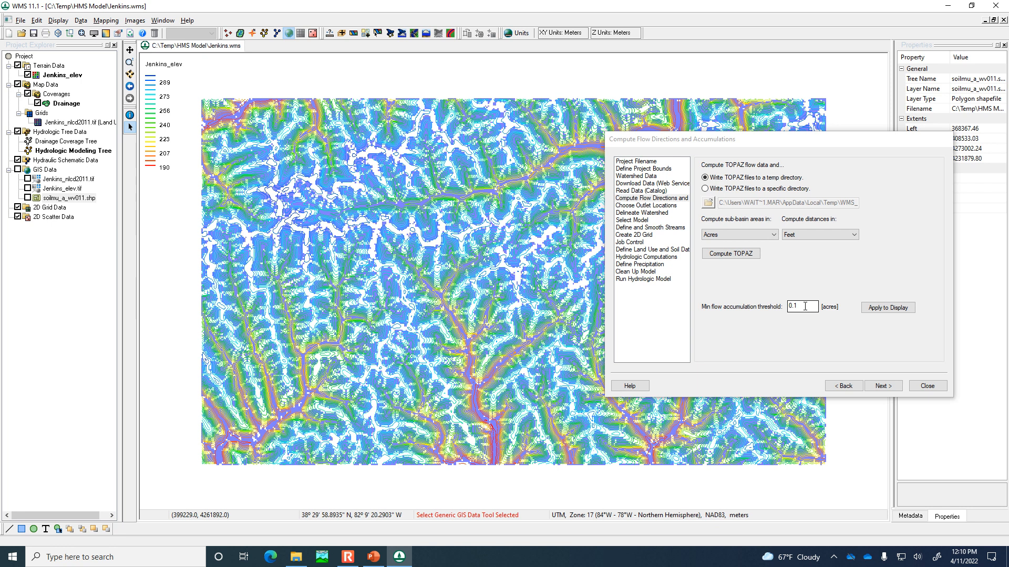
scroll(536, 160, up, 3)
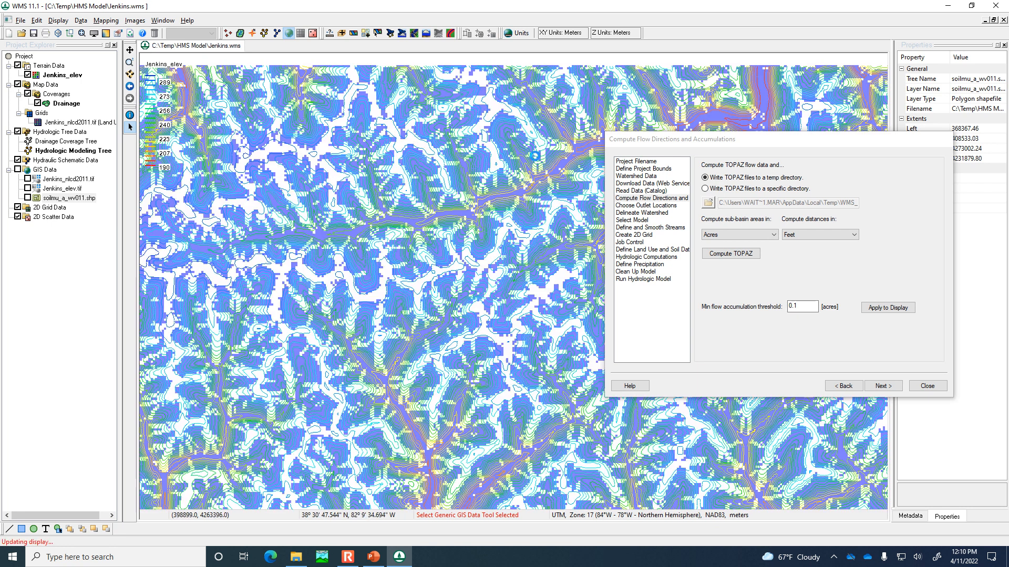
scroll(536, 160, up, 2)
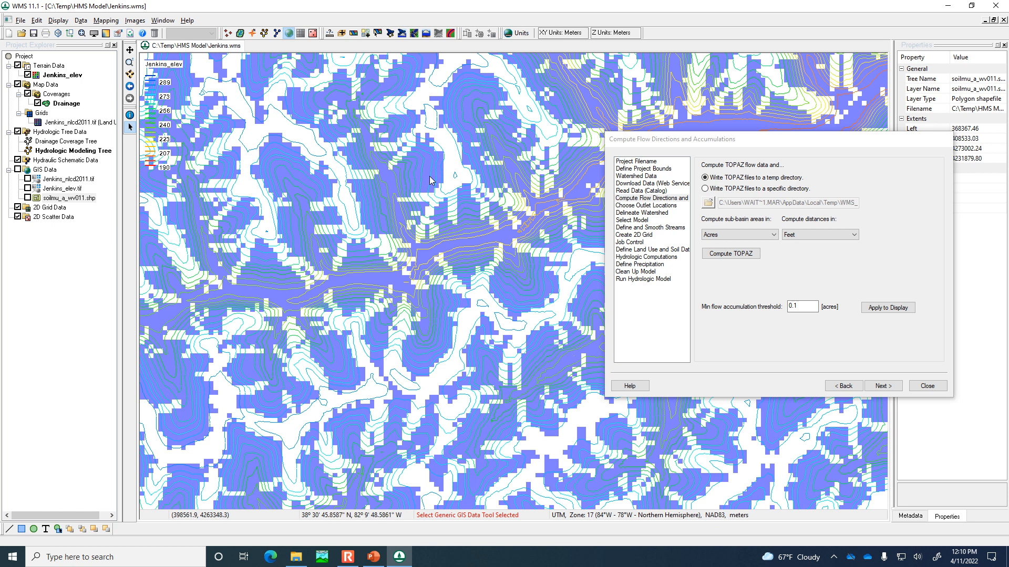
- Set the minimum flow accumulation threshold to 10 acres and apply it to the stream display
click(812, 314)
text(10)
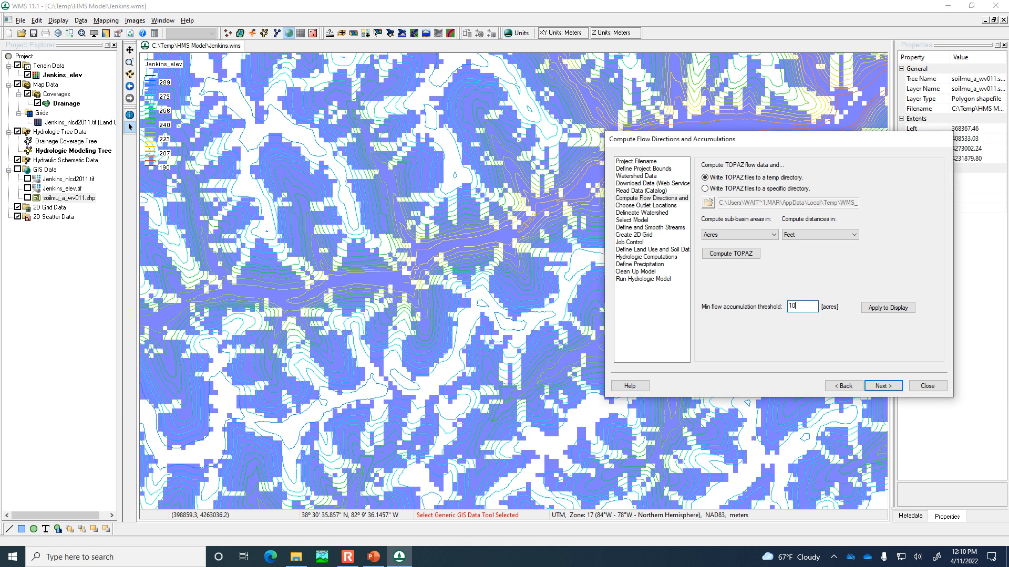
click(888, 308)
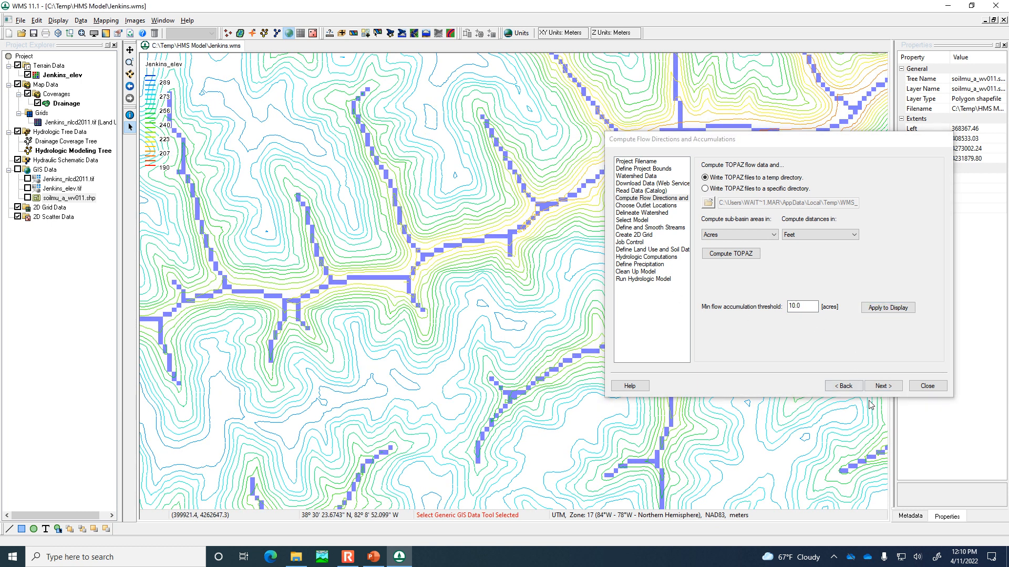
scroll(371, 347, down, 2)
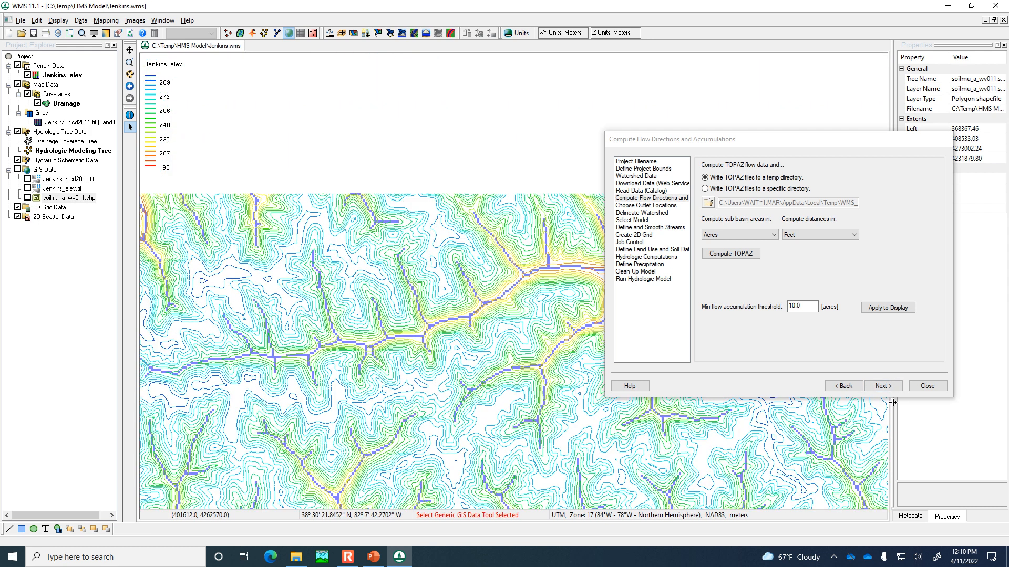
- Close the hydrologic modeling wizard and add the World Street Map online map as a background
click(926, 386)
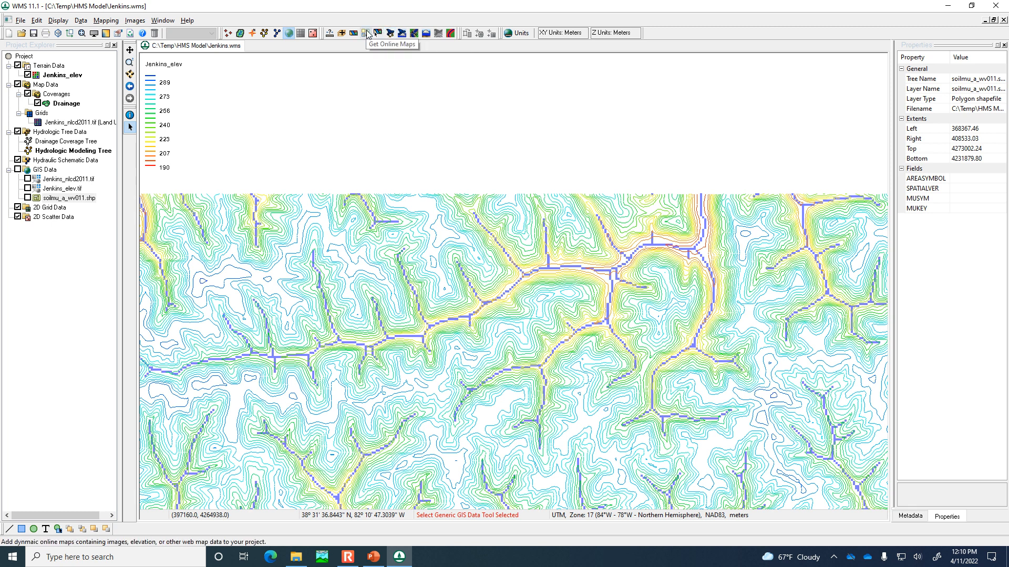
click(367, 34)
click(537, 269)
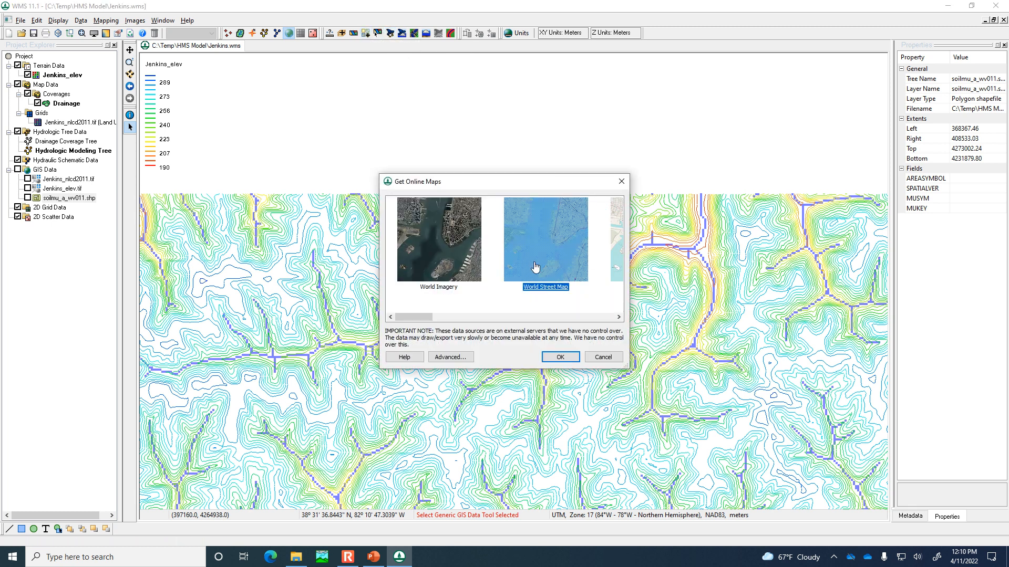
click(560, 357)
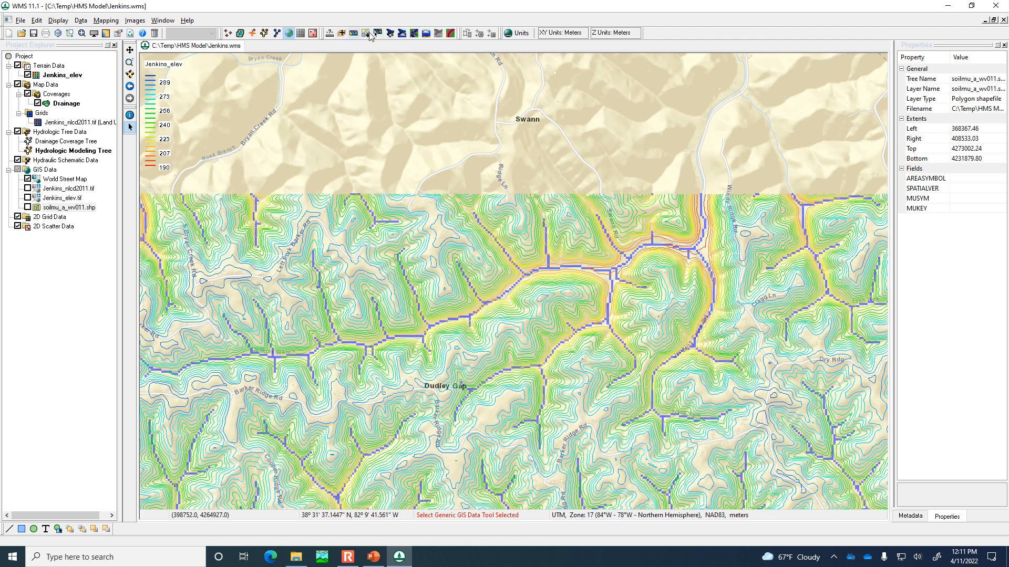
- Create a watershed outlet point on the stream beside Jenkins Creek Rd, just below the confluence with Jenkins Branch
click(390, 33)
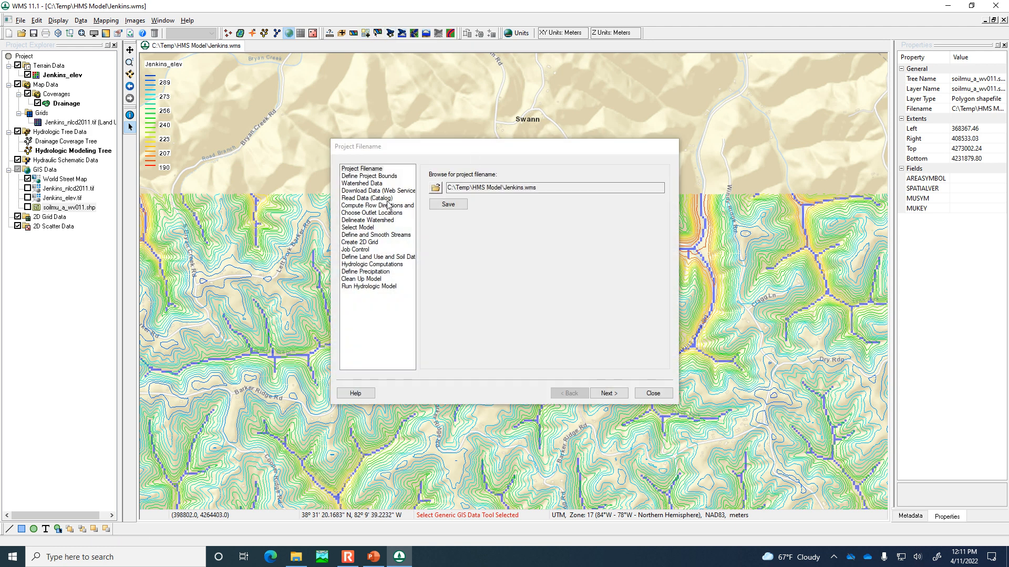
click(388, 221)
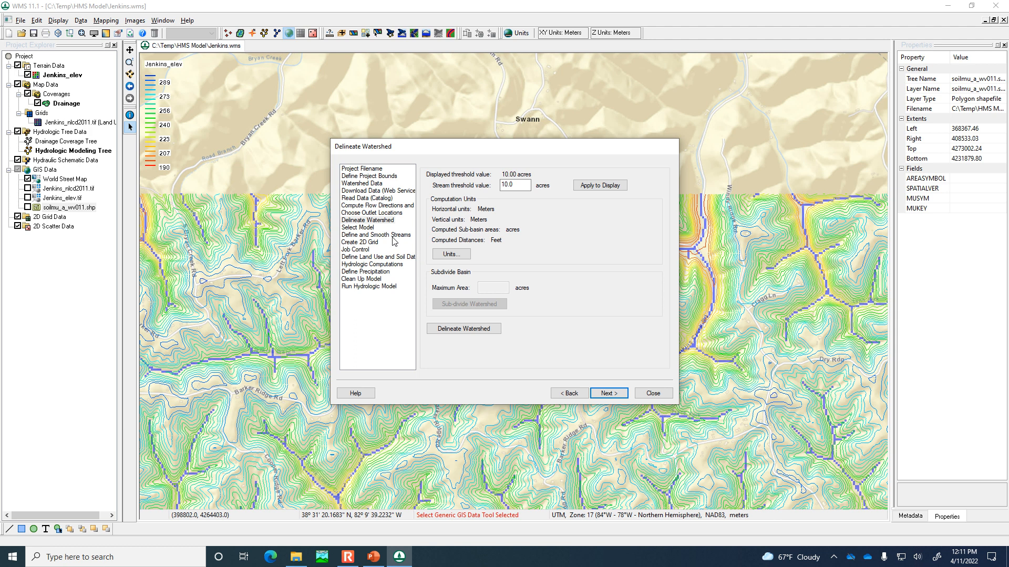
click(381, 214)
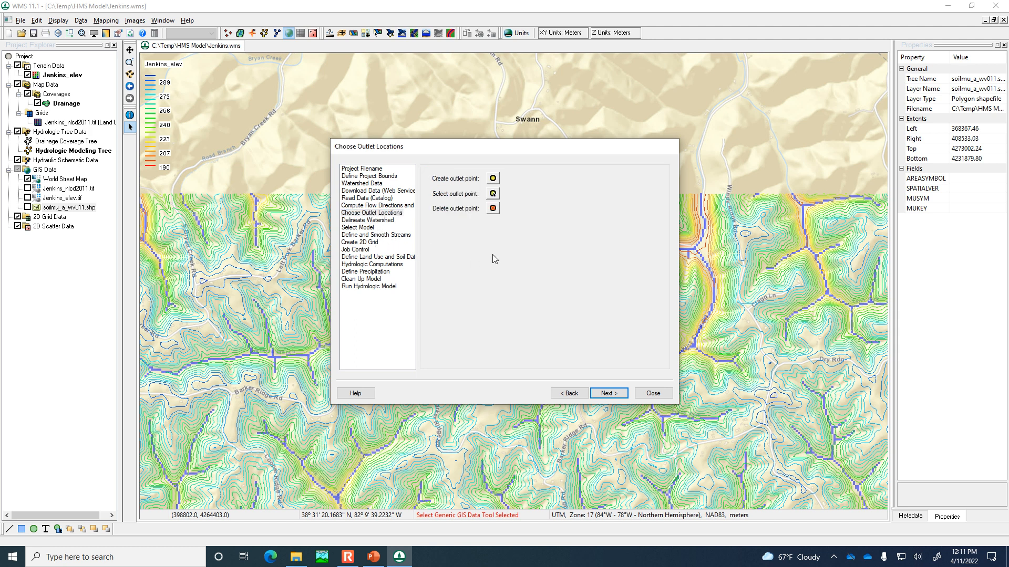
drag(521, 151, 263, 68)
scroll(689, 251, up, 4)
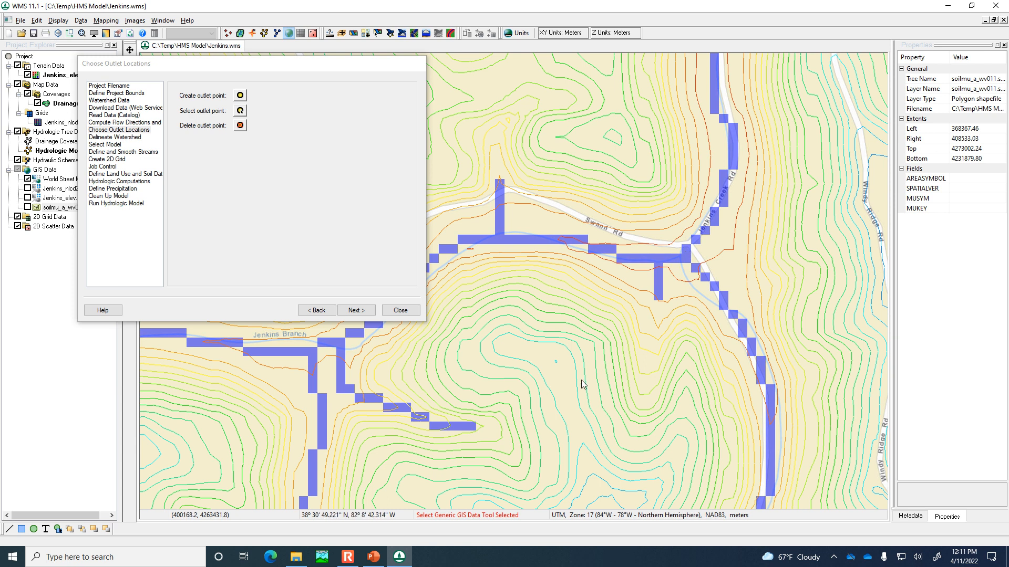
click(240, 96)
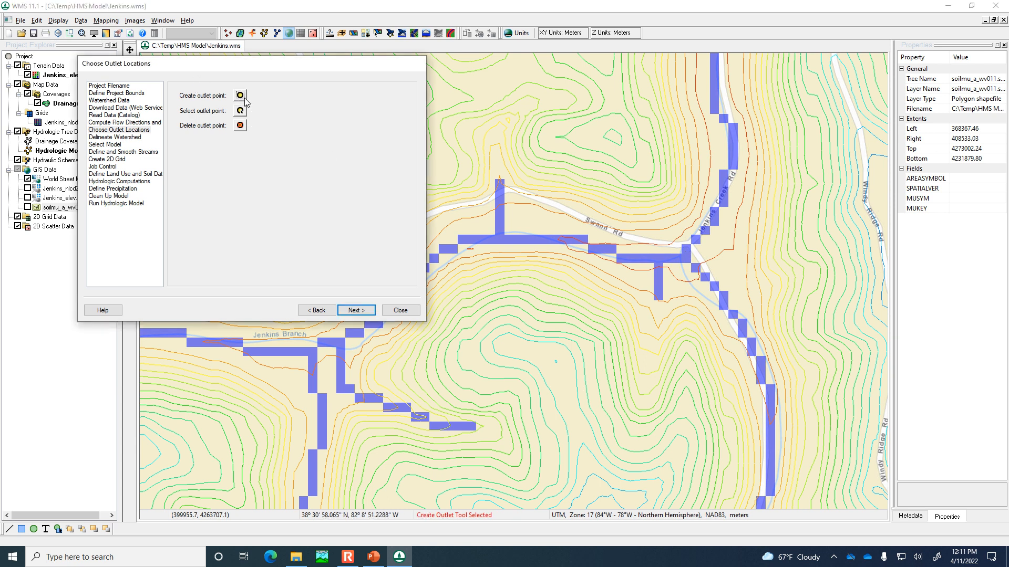
click(704, 231)
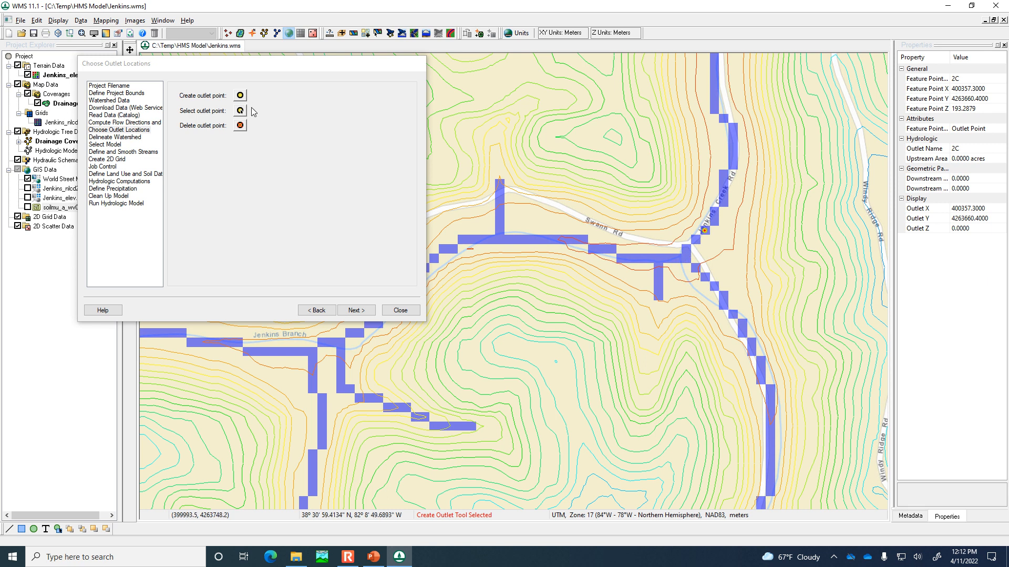
- Delineate the watershed above the outlet with a 10-acre stream threshold and close the wizard
click(356, 310)
click(227, 245)
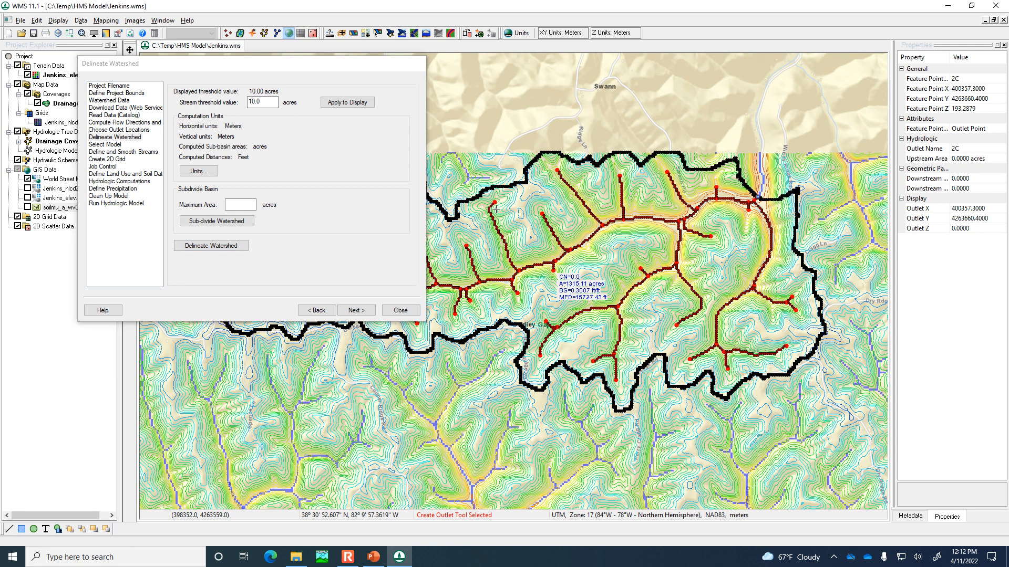
click(397, 310)
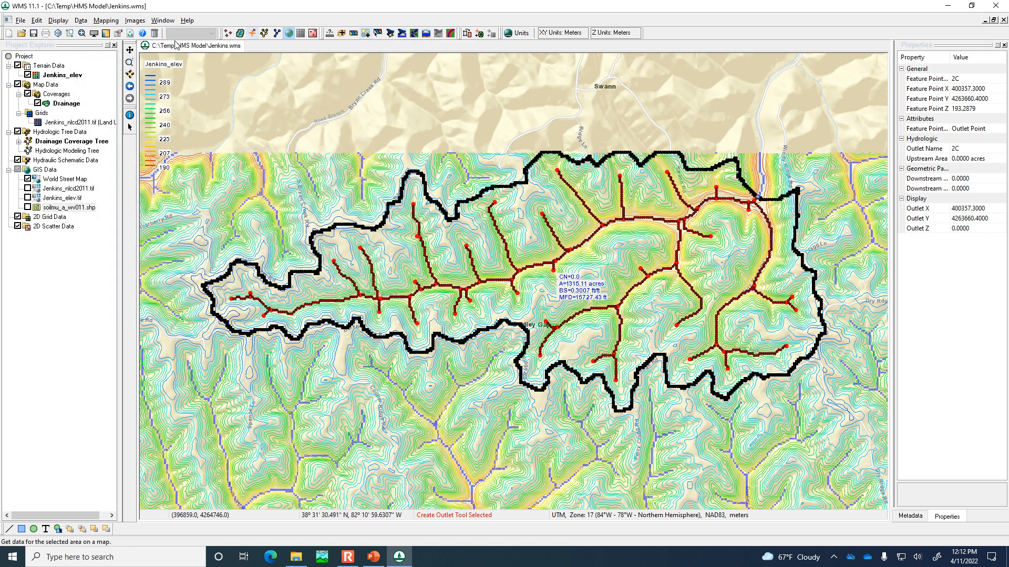
- Start a new project without saving the current changes and save it over C:\Temp\HMS Model\Jenkins.wms
click(8, 33)
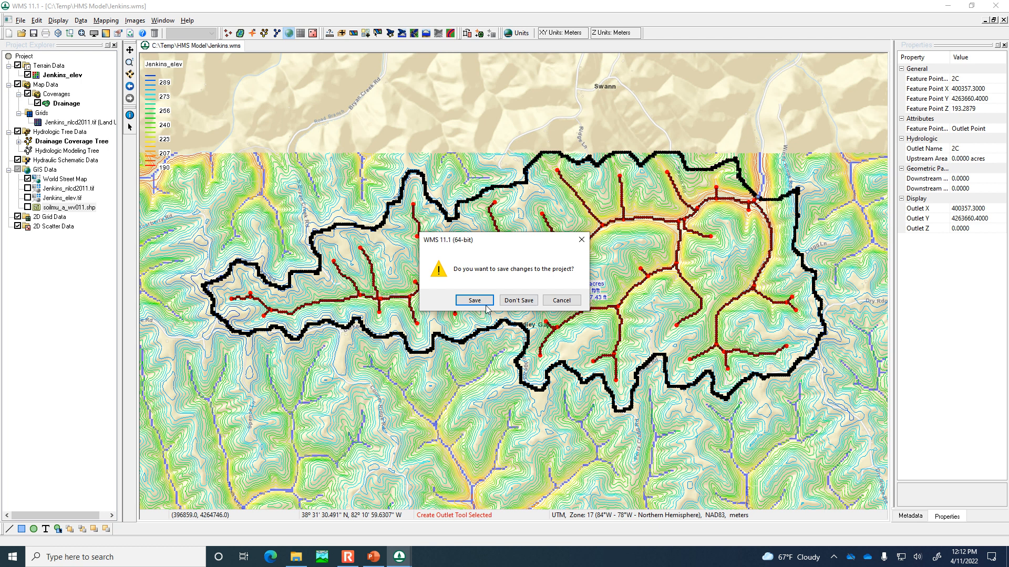
click(509, 302)
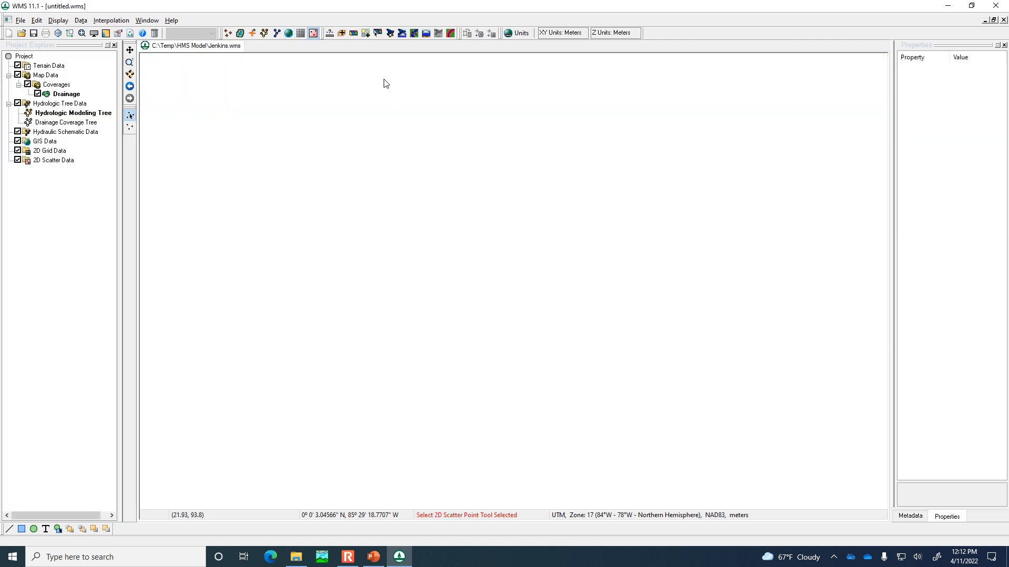
click(390, 33)
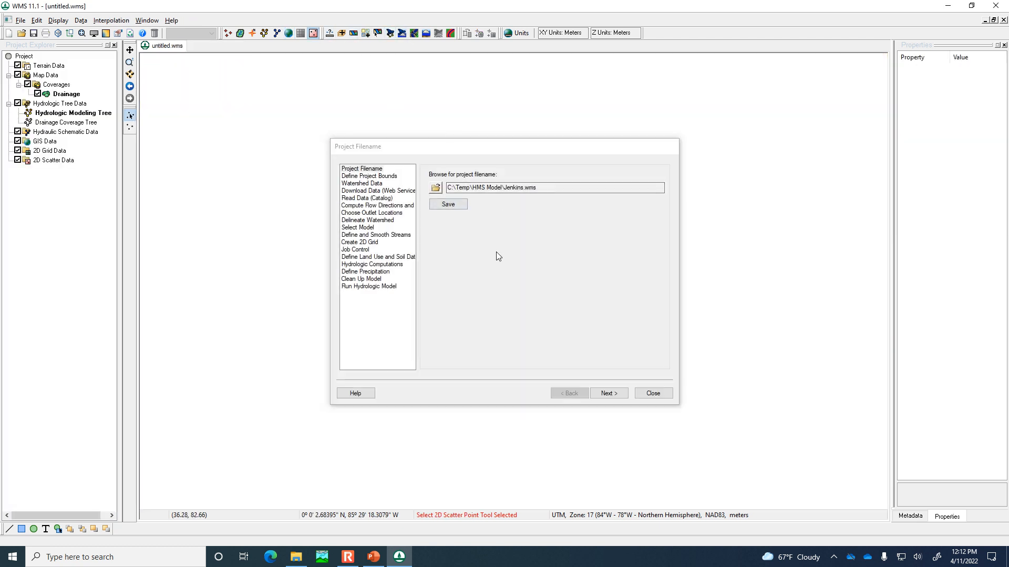
click(449, 205)
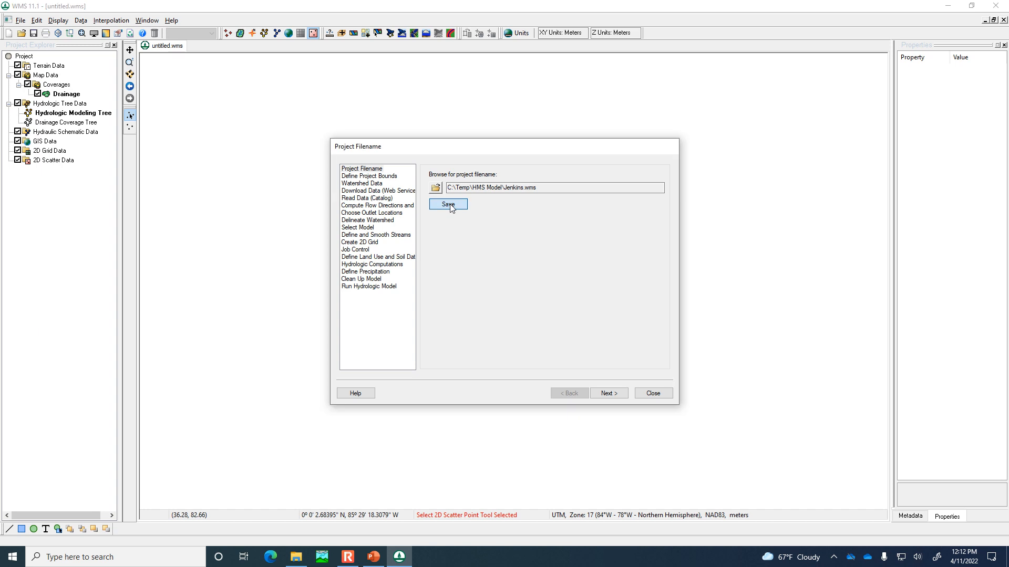
click(543, 300)
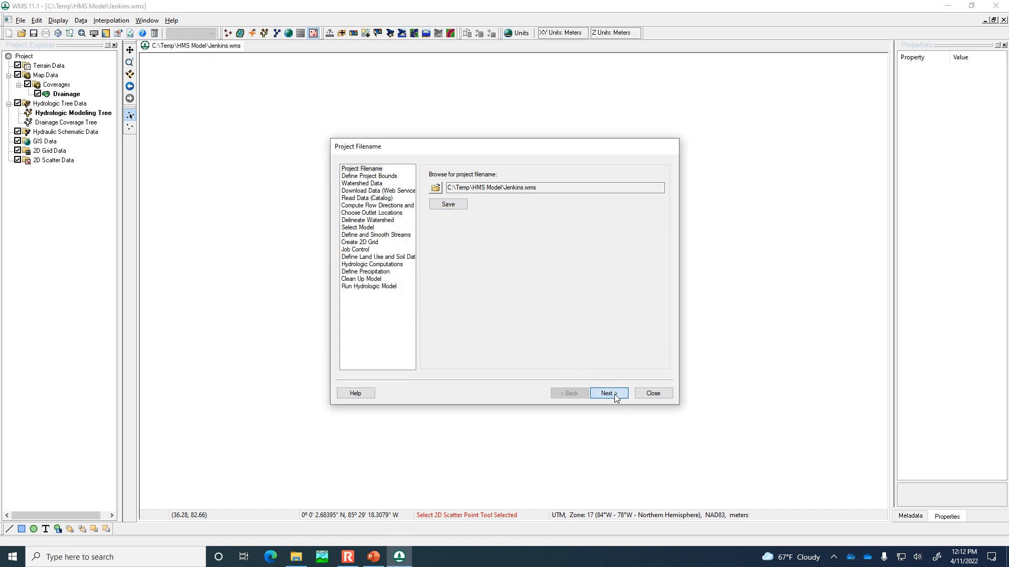
- Define the project boundary on the street map, shifting the extent north to take in more area above Jenkins Branch
click(608, 393)
click(450, 225)
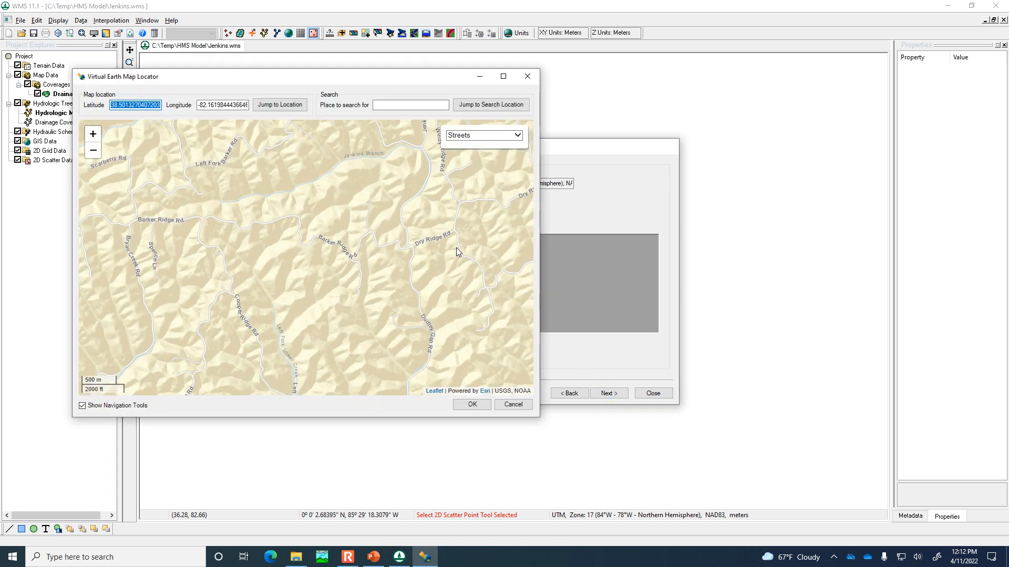
drag(448, 232, 439, 271)
drag(439, 271, 439, 276)
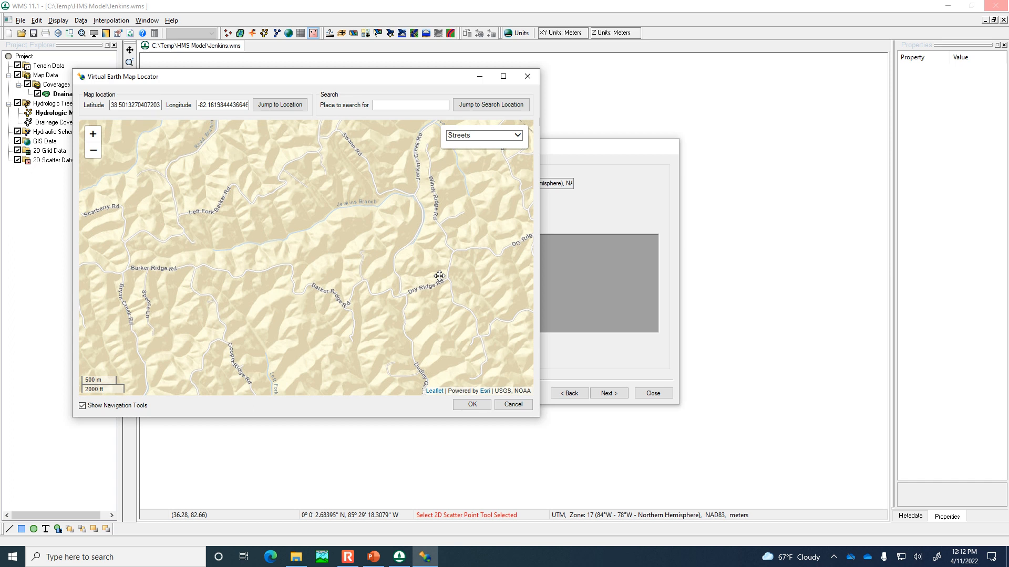
click(471, 405)
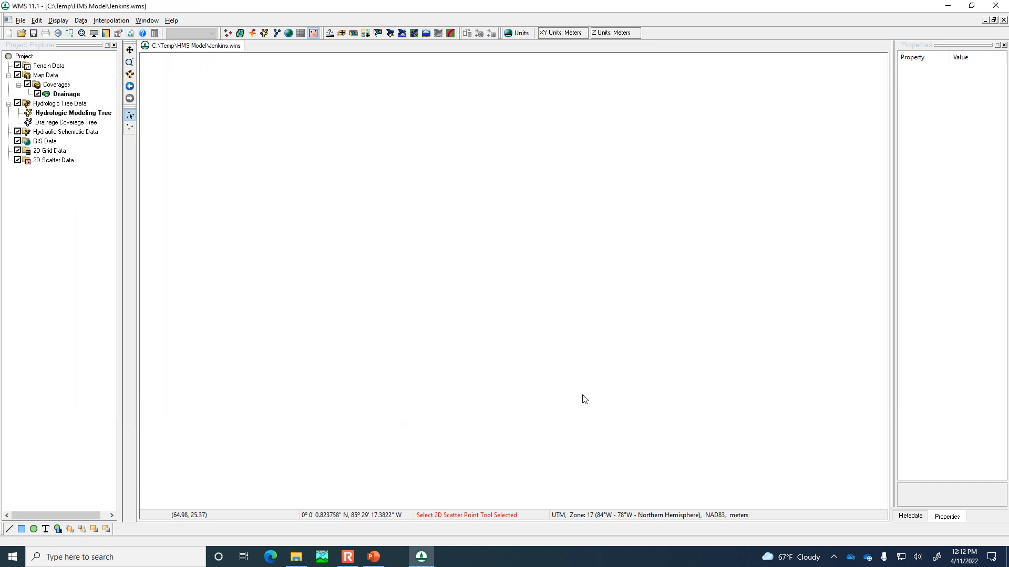
- Download the elevation, NLCD 2011 land use and soil data for the project bounds at zoom level 13 (15.0 m resolution) and close the wizard
click(373, 557)
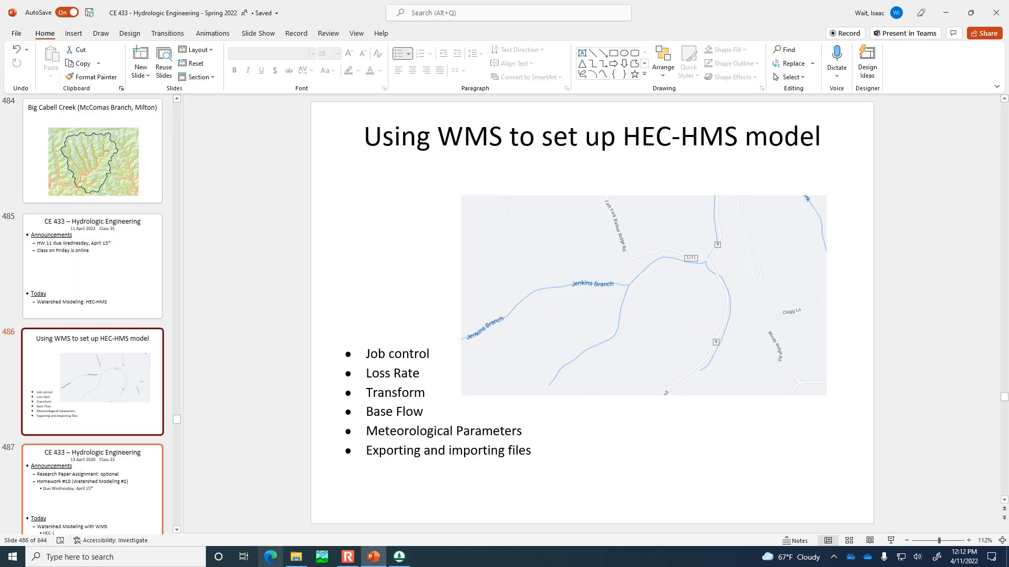
click(399, 557)
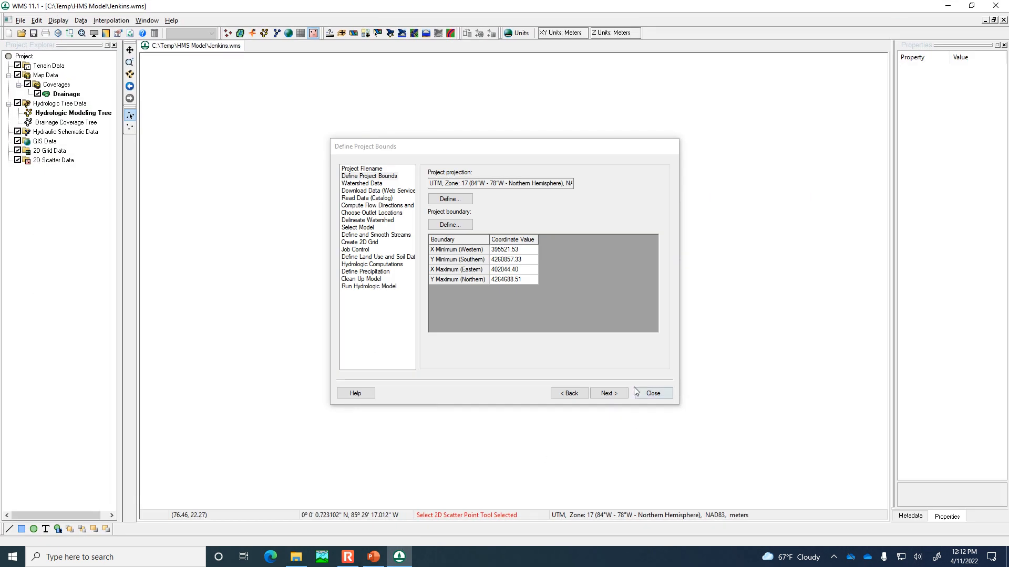
click(610, 393)
click(610, 394)
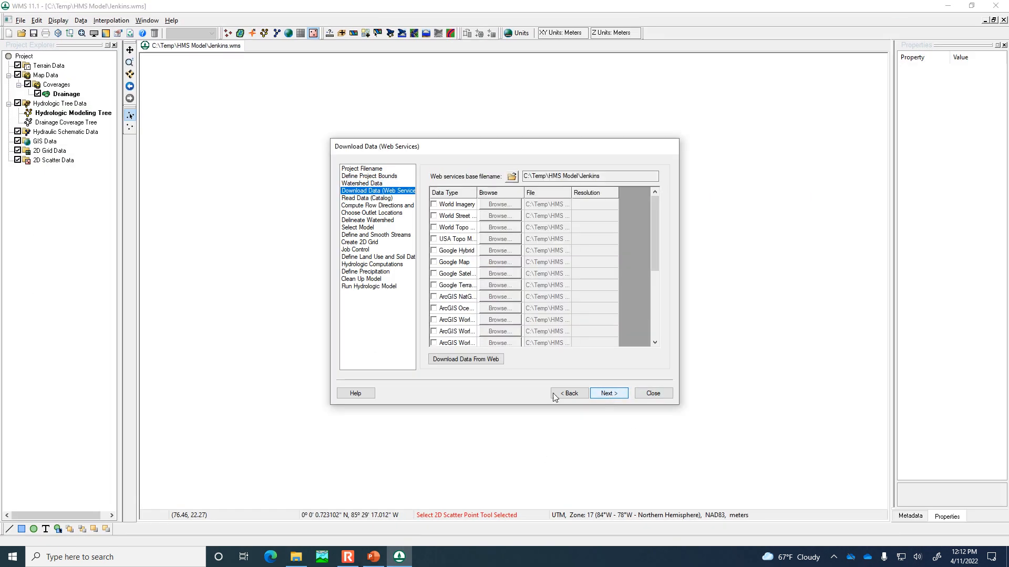
click(500, 360)
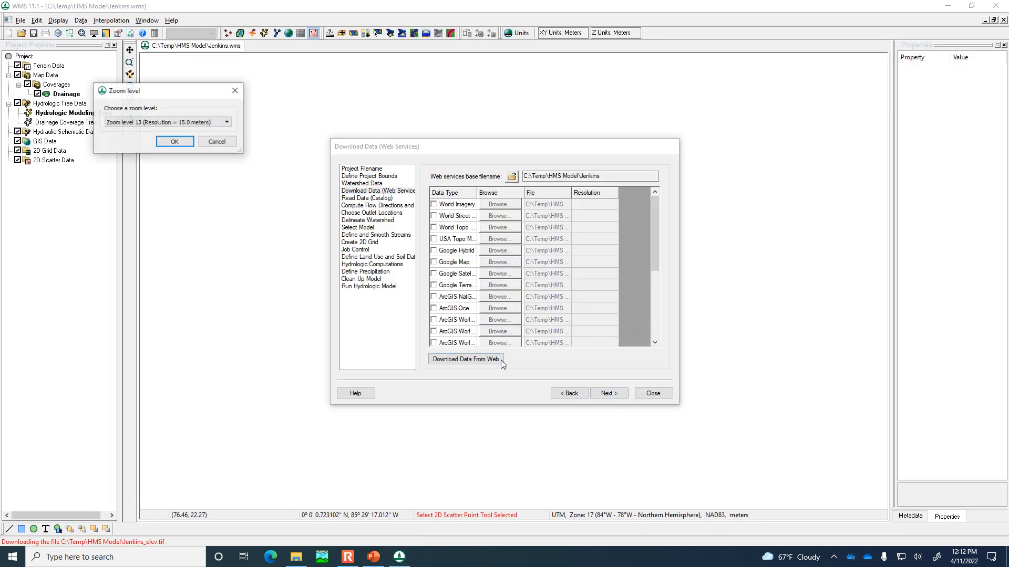
click(165, 145)
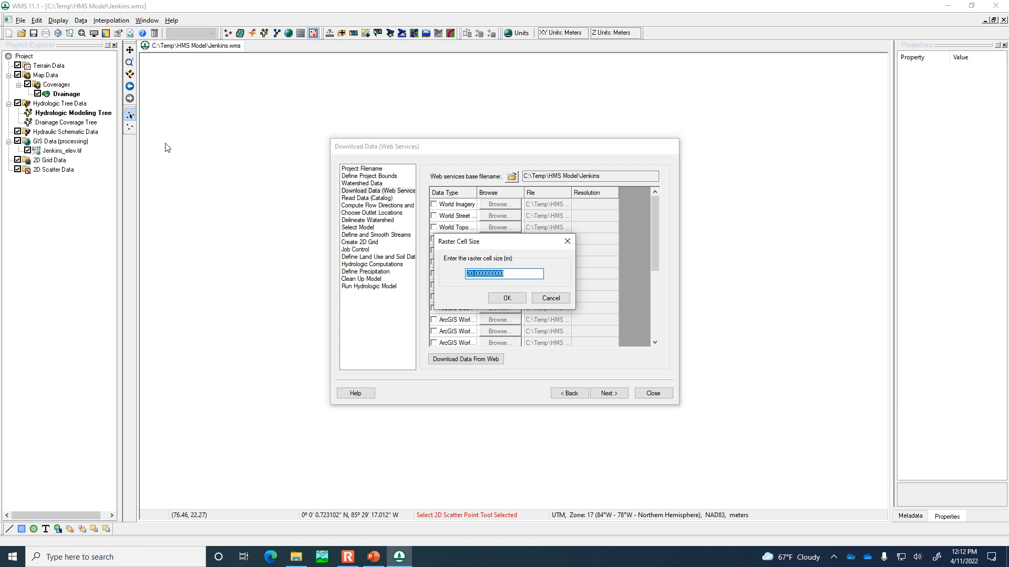
click(502, 297)
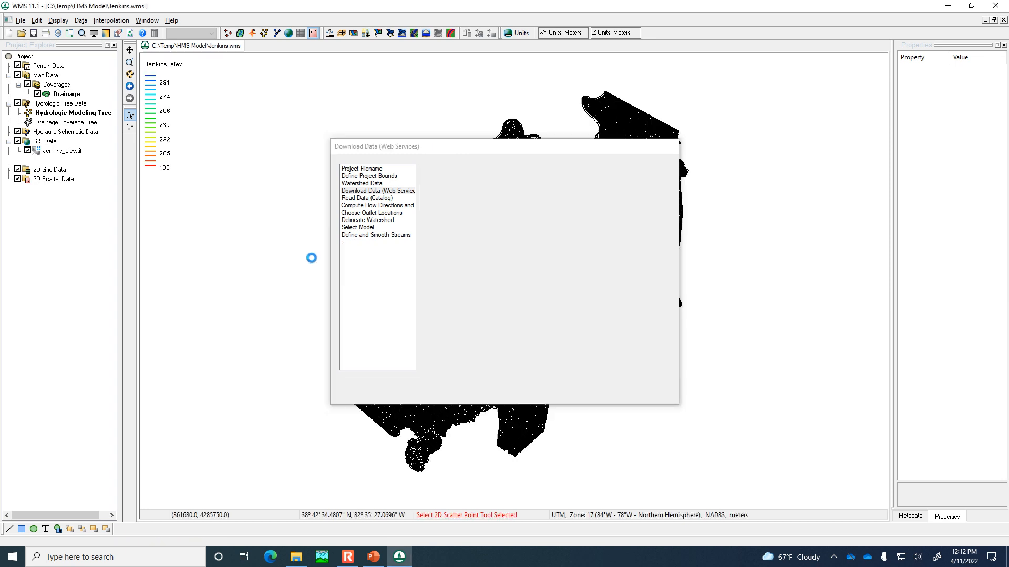
click(653, 393)
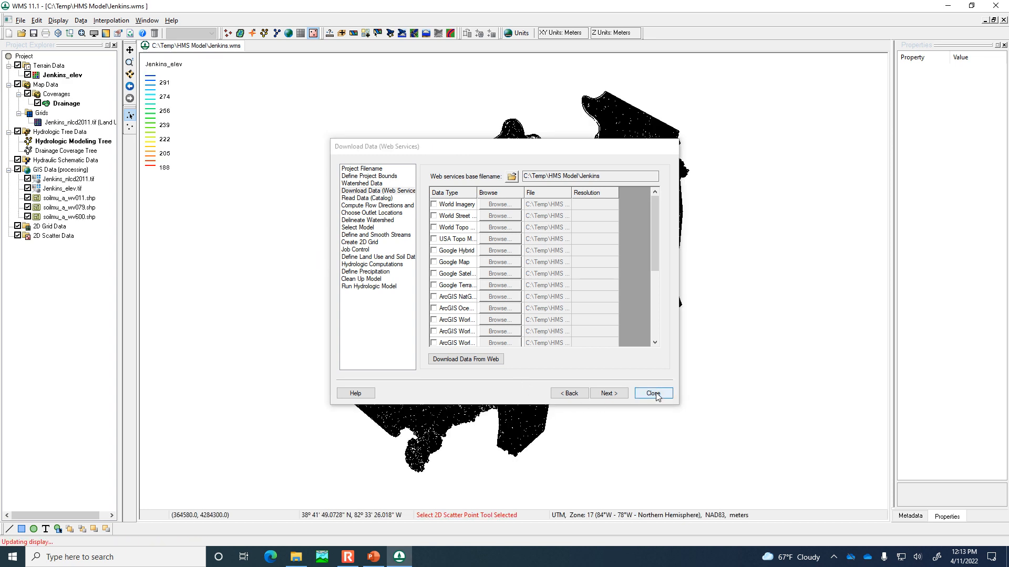
- Delete the soilmu_a_wv600.shp and soilmu_a_wv079.shp soil layers and save the project
click(28, 217)
right_click(44, 219)
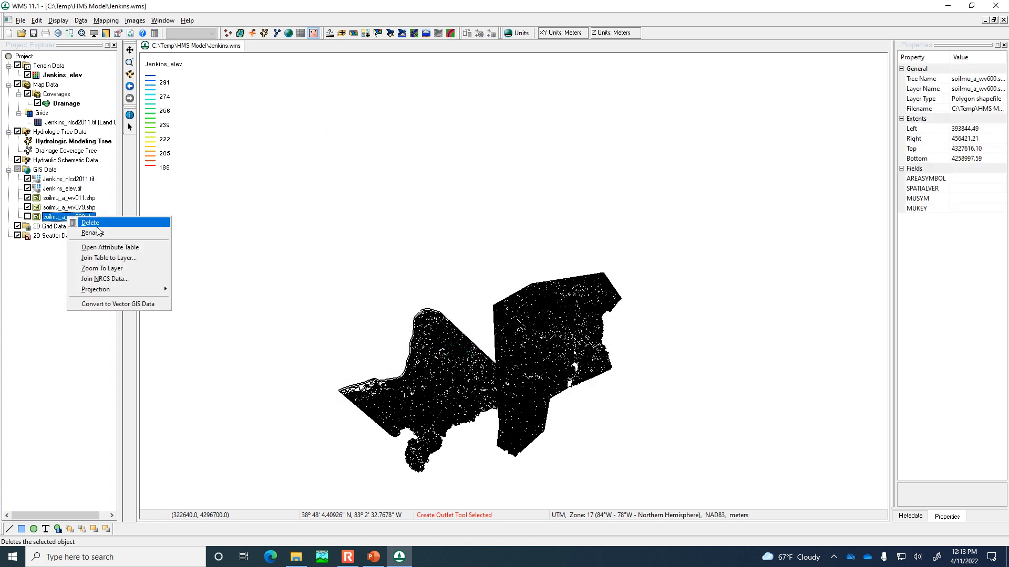
click(55, 223)
click(28, 207)
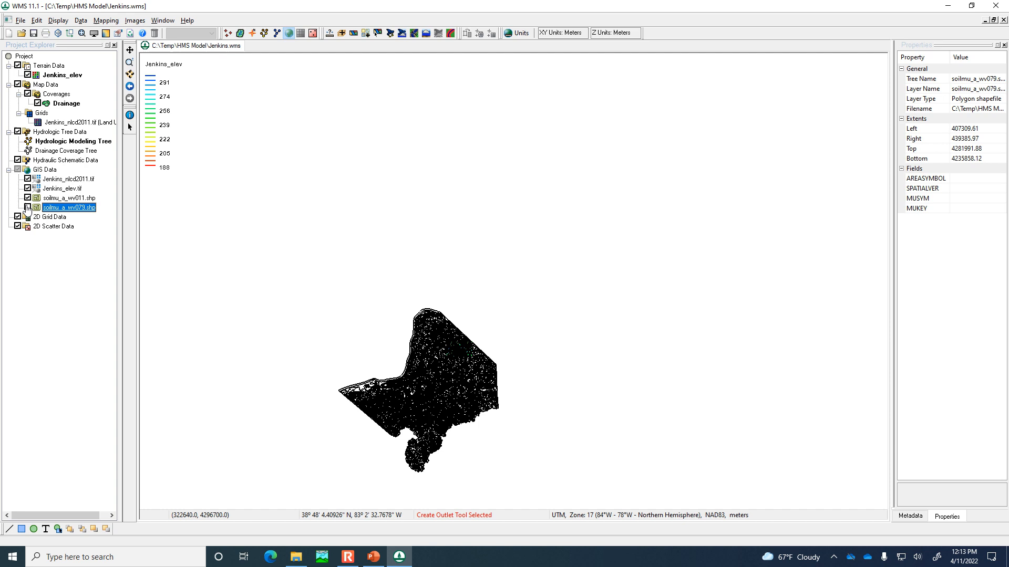
right_click(62, 210)
click(85, 214)
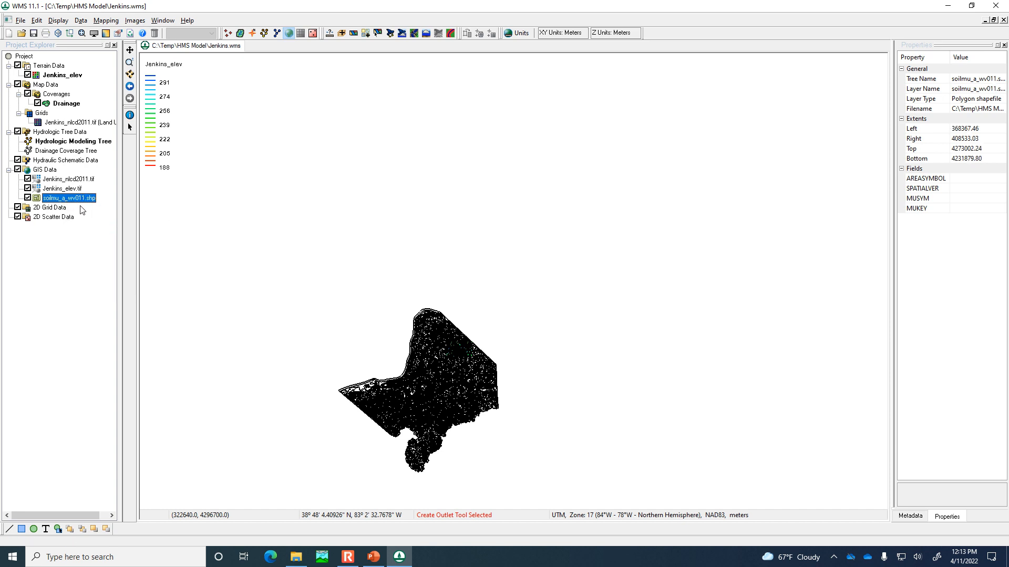
click(34, 35)
- Compute the TOPAZ flow directions and accumulations with areas in acres and distances in feet, and close the hydrologic modeling wizard
click(389, 34)
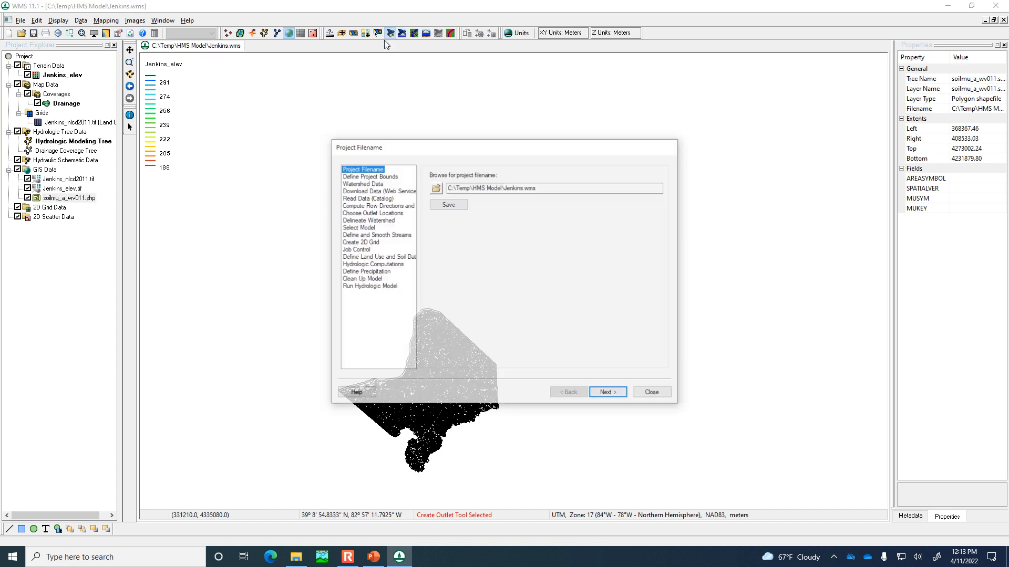
click(385, 206)
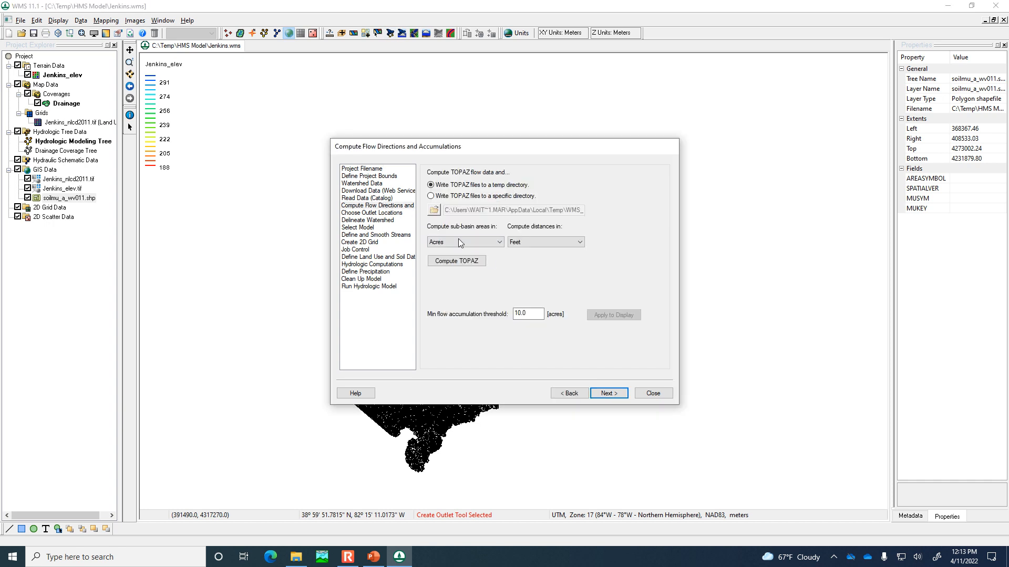
click(482, 261)
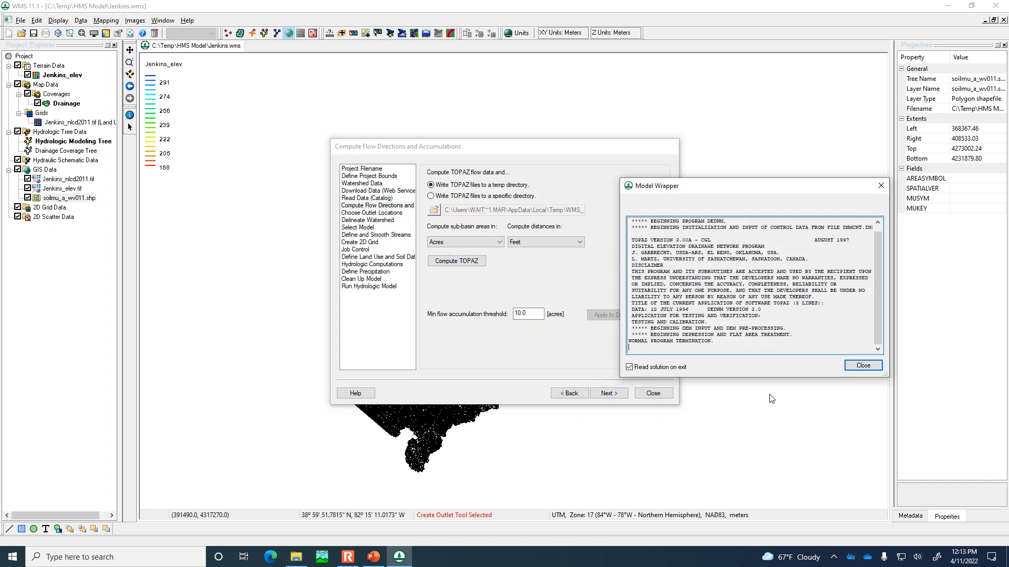
click(864, 366)
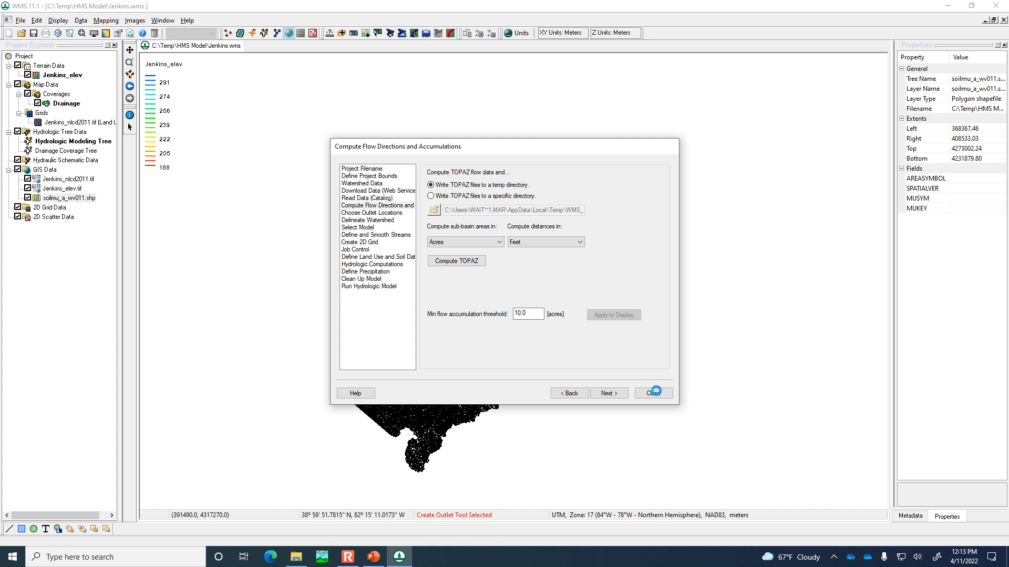
click(653, 394)
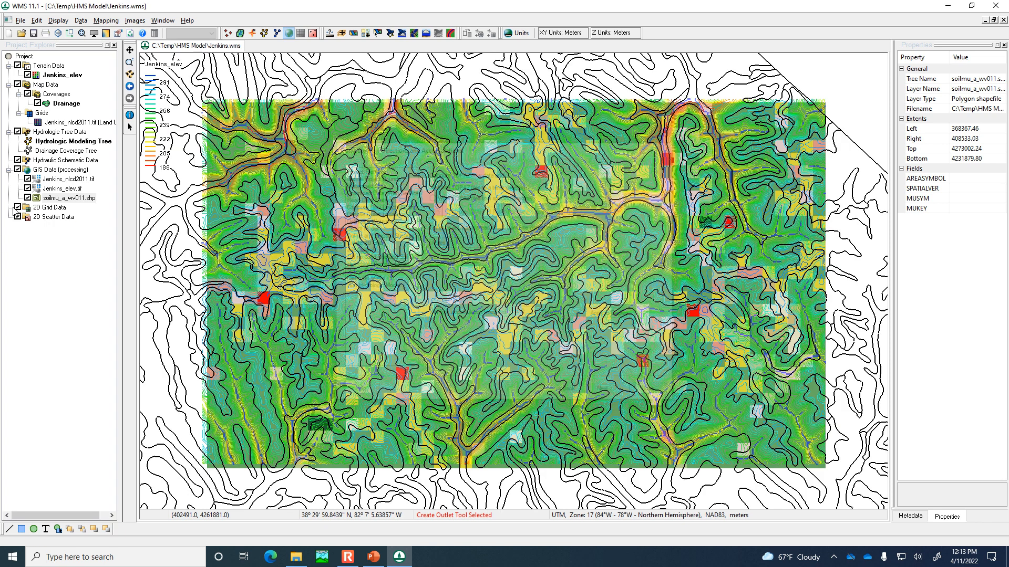
- Hide the Jenkins_nlcd2011.tif, Jenkins_elev.tif and soil shapefile layers so the streams around the Jenkins Branch confluence can be inspected
click(28, 188)
click(28, 179)
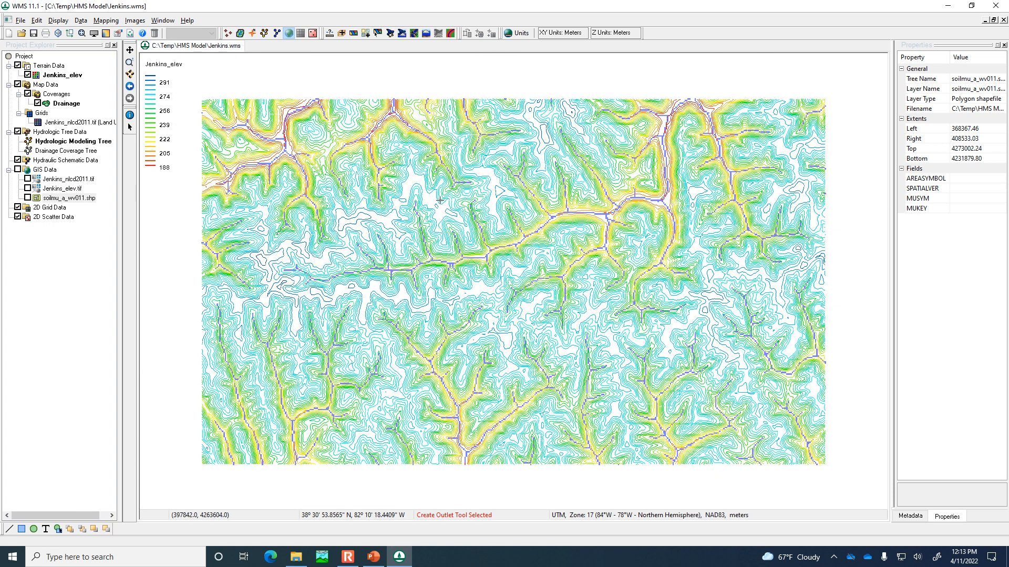
scroll(609, 192, up, 2)
scroll(610, 192, up, 3)
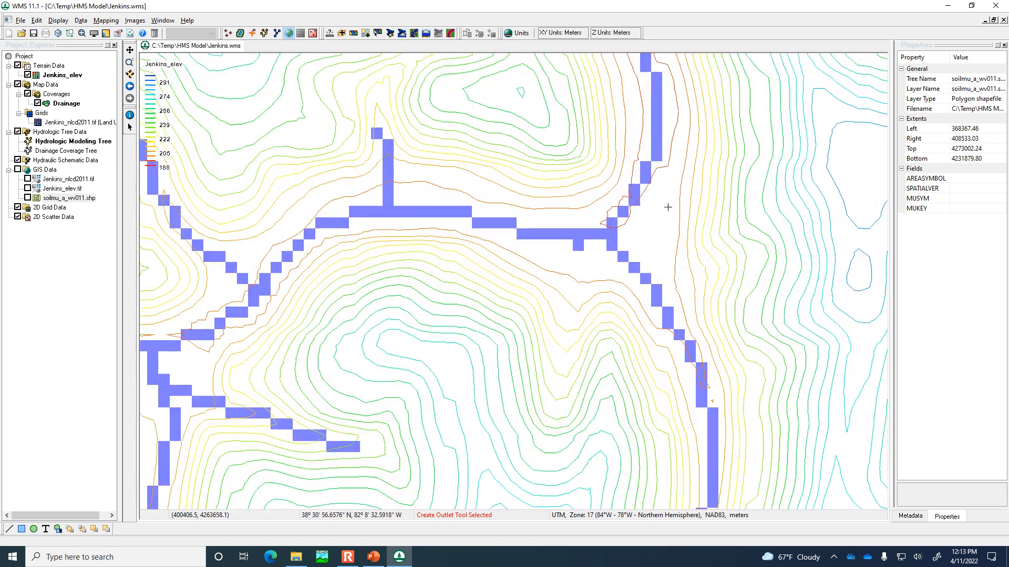
click(391, 33)
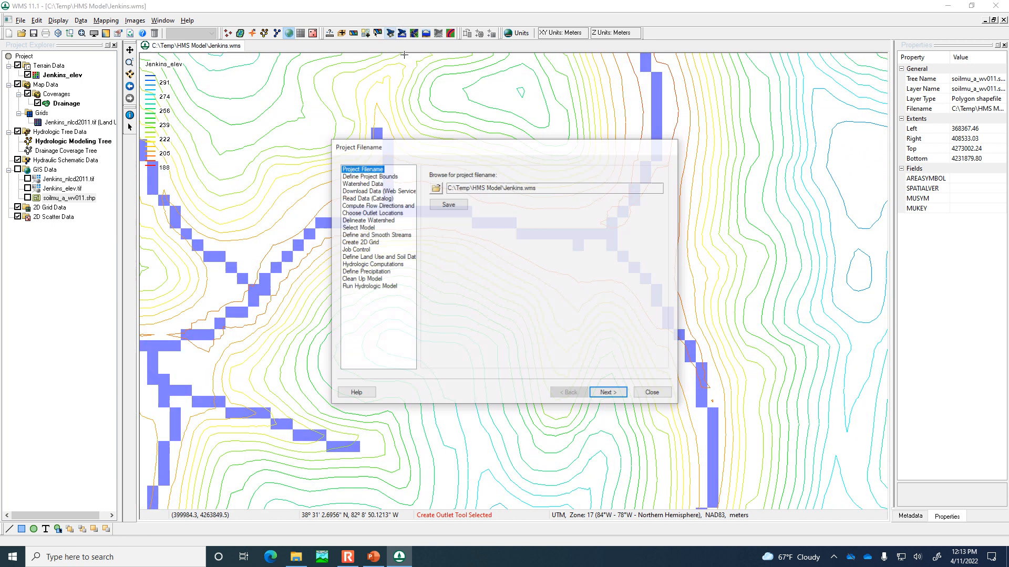
click(379, 213)
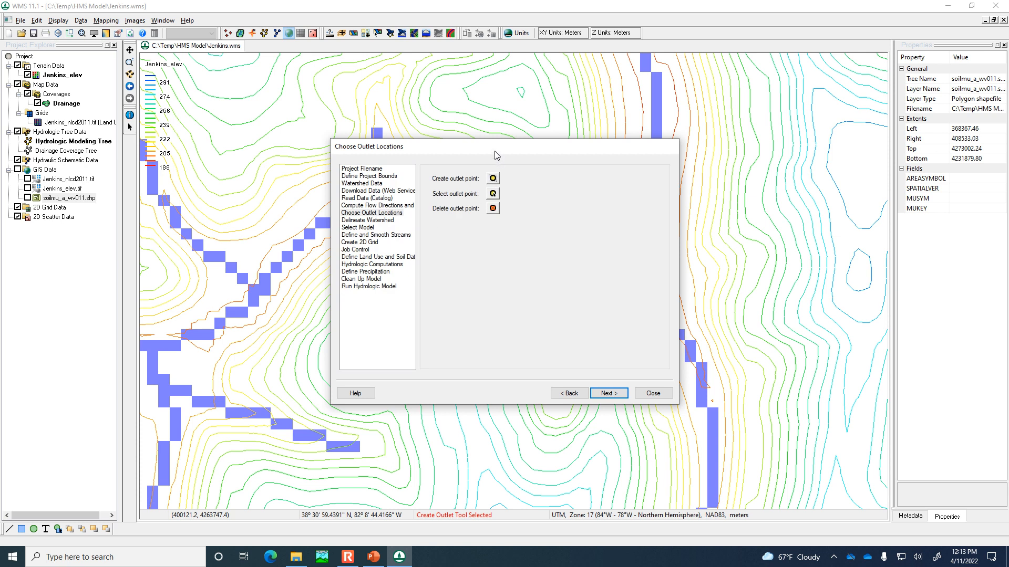
drag(497, 147, 300, 49)
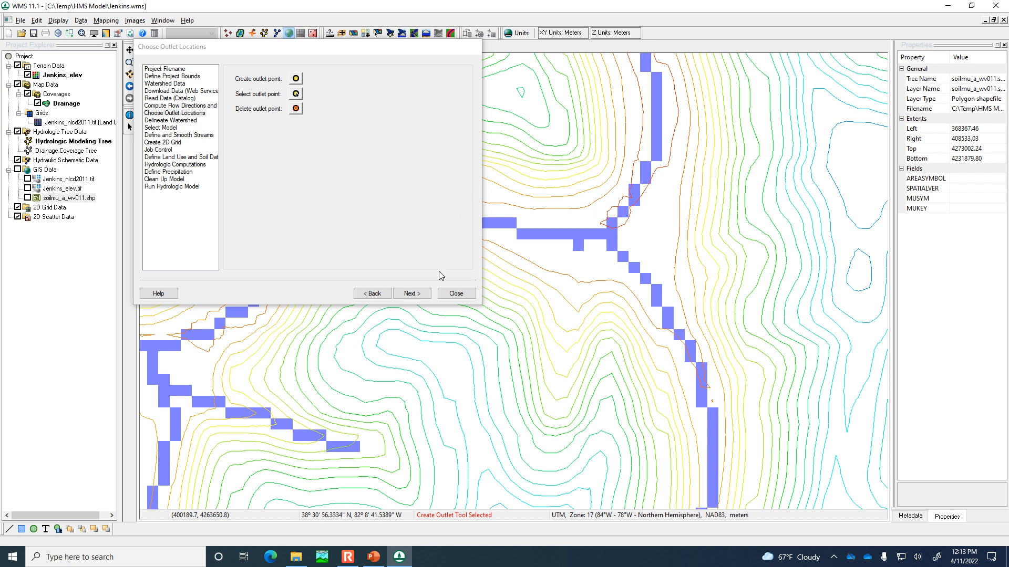
click(456, 293)
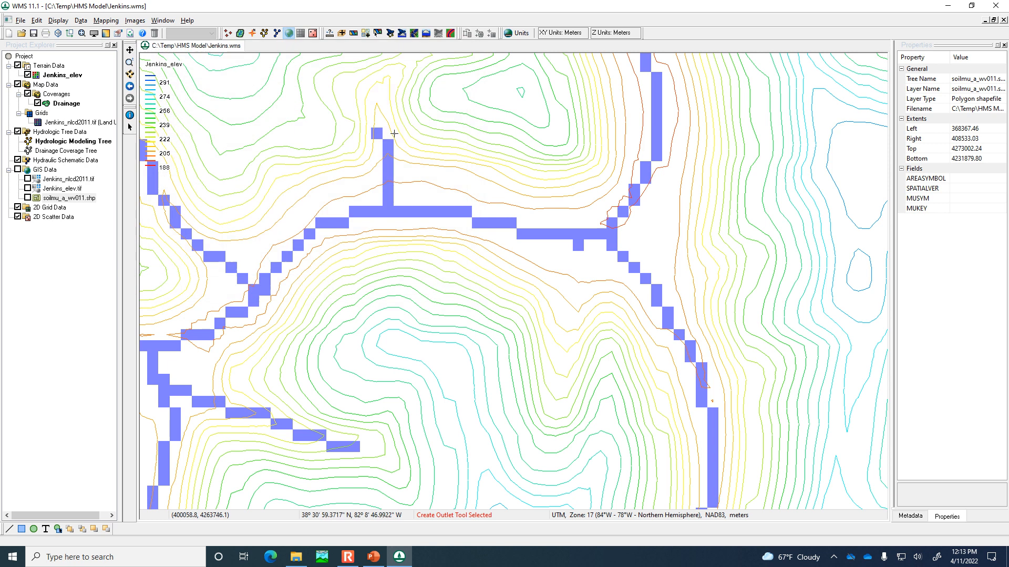
- Add the World Street Map as an online background behind the stream network
click(377, 33)
click(544, 244)
click(570, 359)
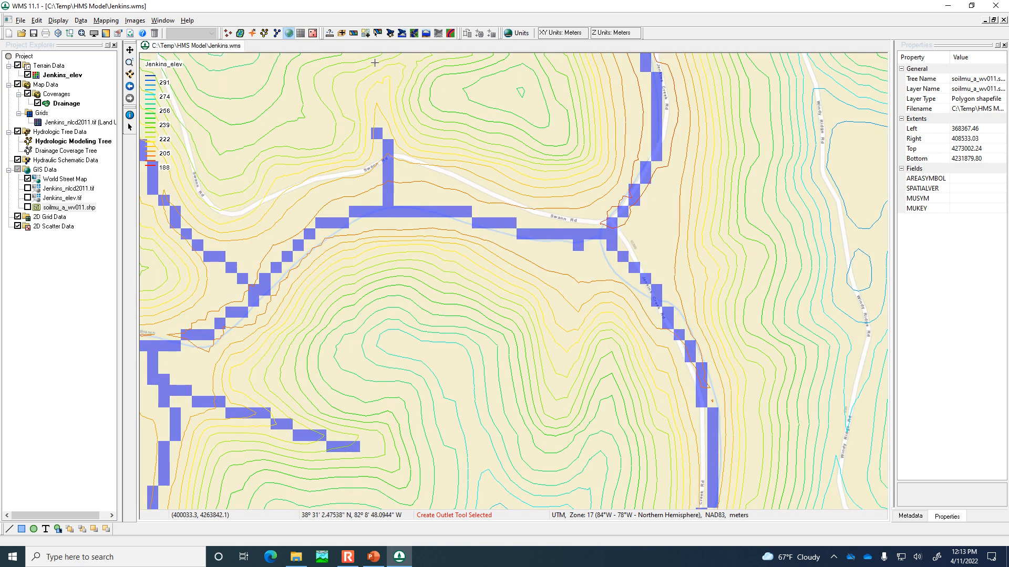
- Create a watershed outlet point on the stream cell just downstream of the confluence where Swann Rd meets Jenkins Creek Rd
click(391, 35)
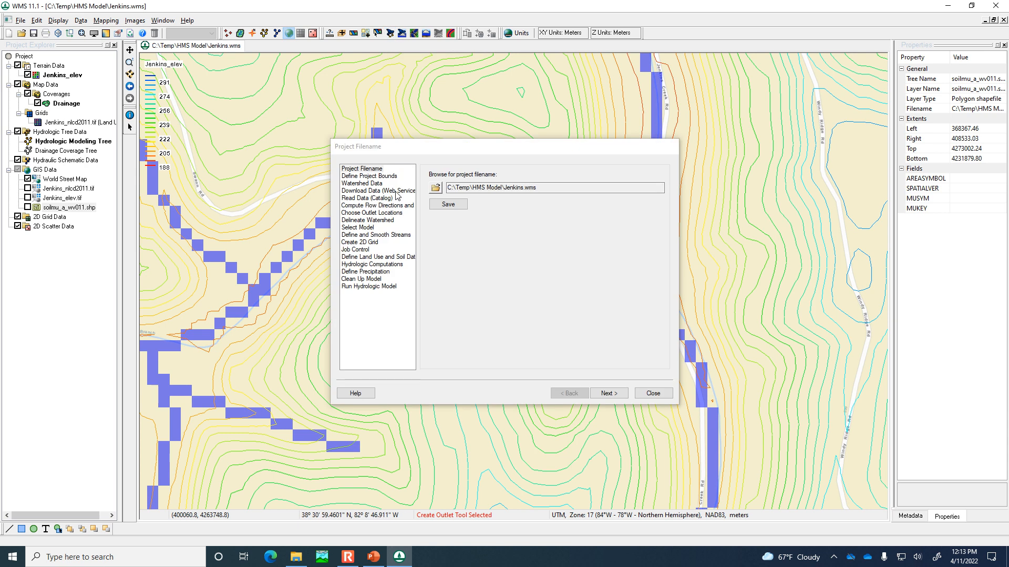
click(385, 214)
click(492, 179)
drag(494, 152, 192, 126)
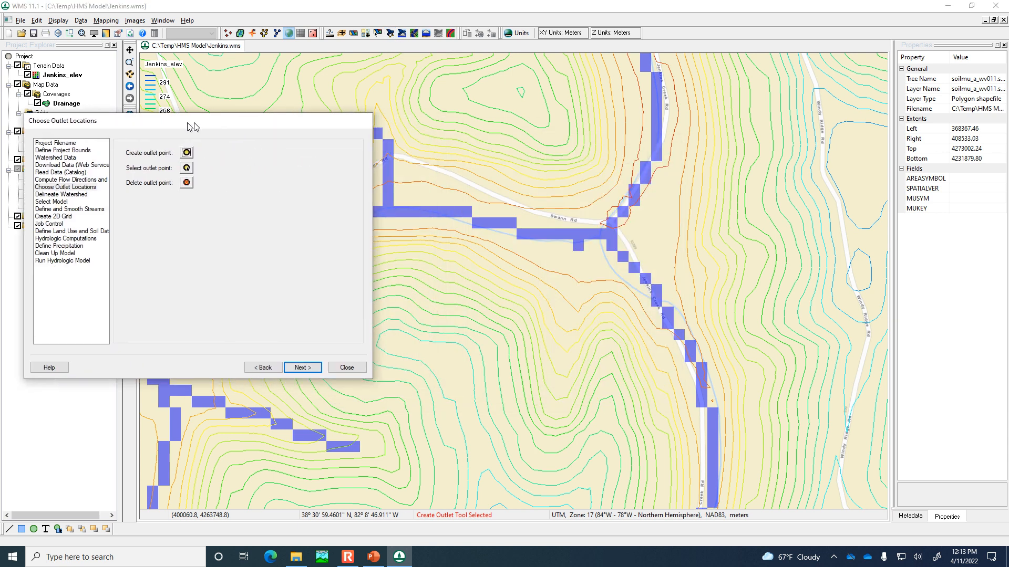
click(626, 210)
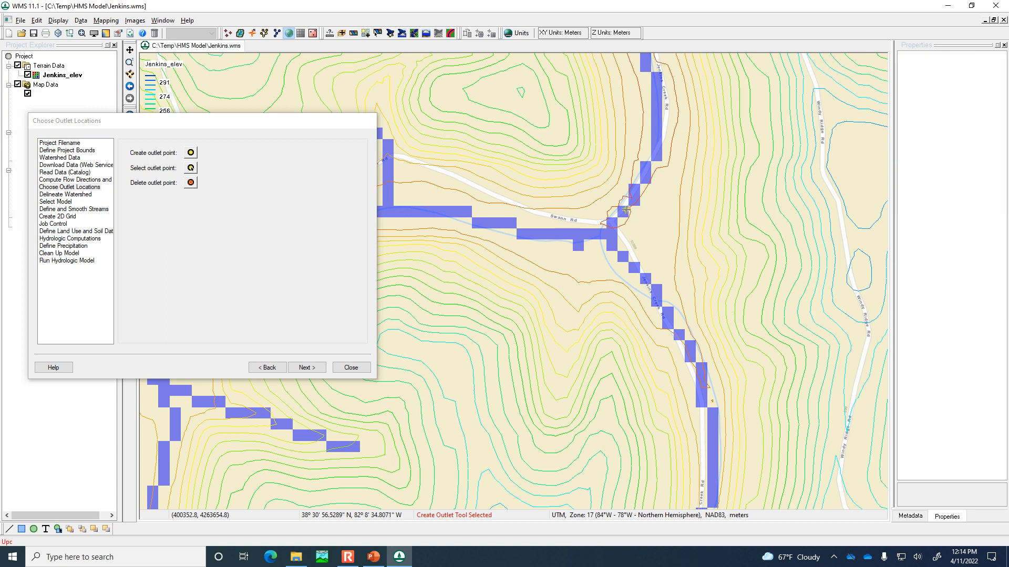
- Delineate the watershed above the new outlet with a 10-acre stream threshold and close the wizard
click(310, 368)
click(186, 301)
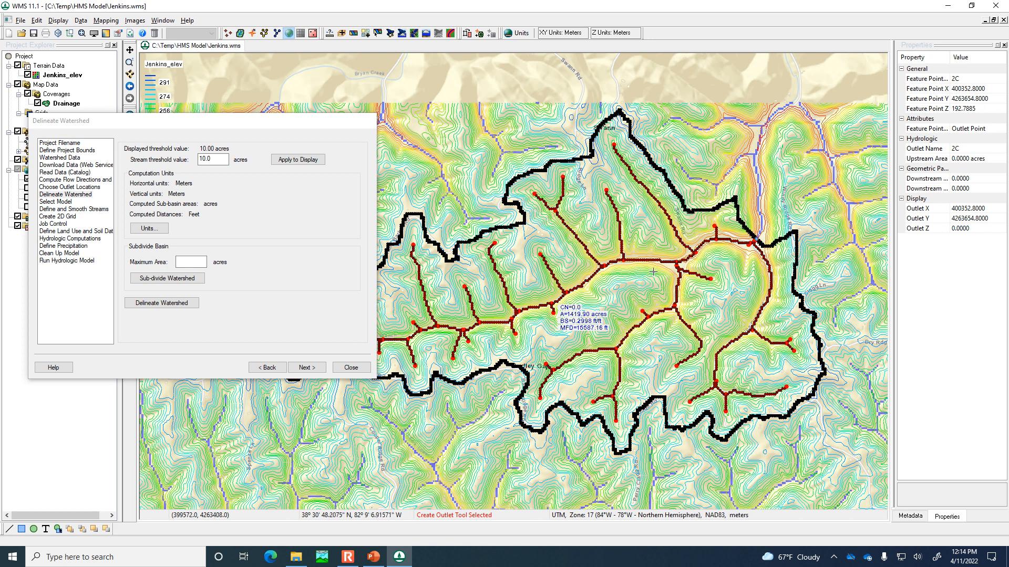
click(351, 367)
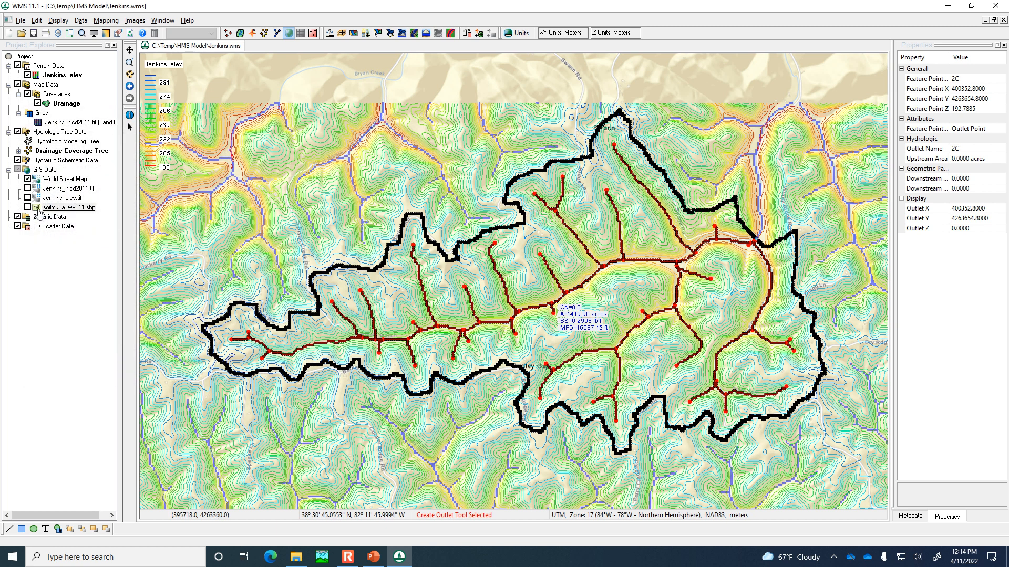
- Show soilmu_a_wv011.shp and join its NRCS soil texture and HYDGRP data, filling blank values with soil group D and silt loam
click(27, 207)
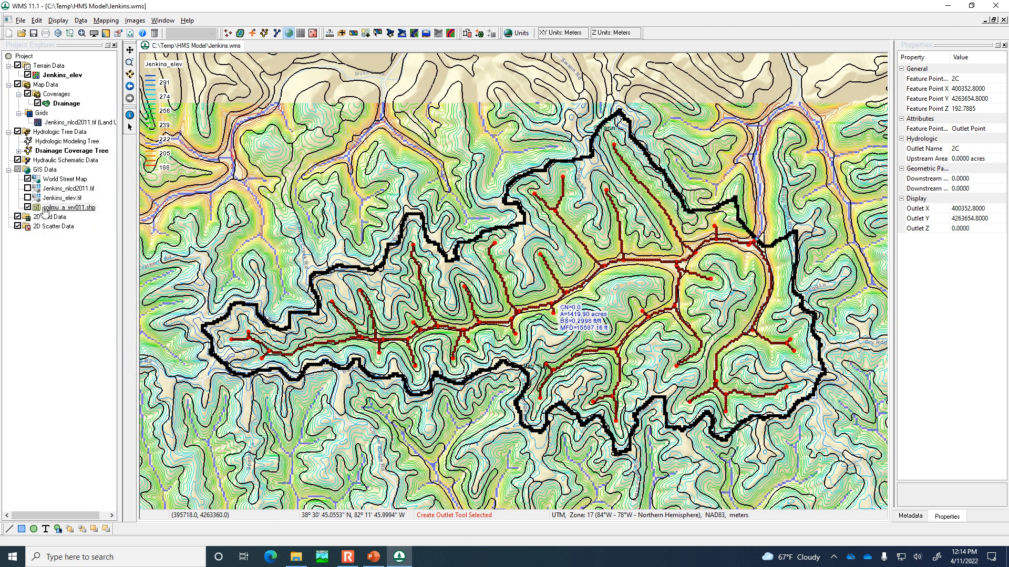
right_click(66, 208)
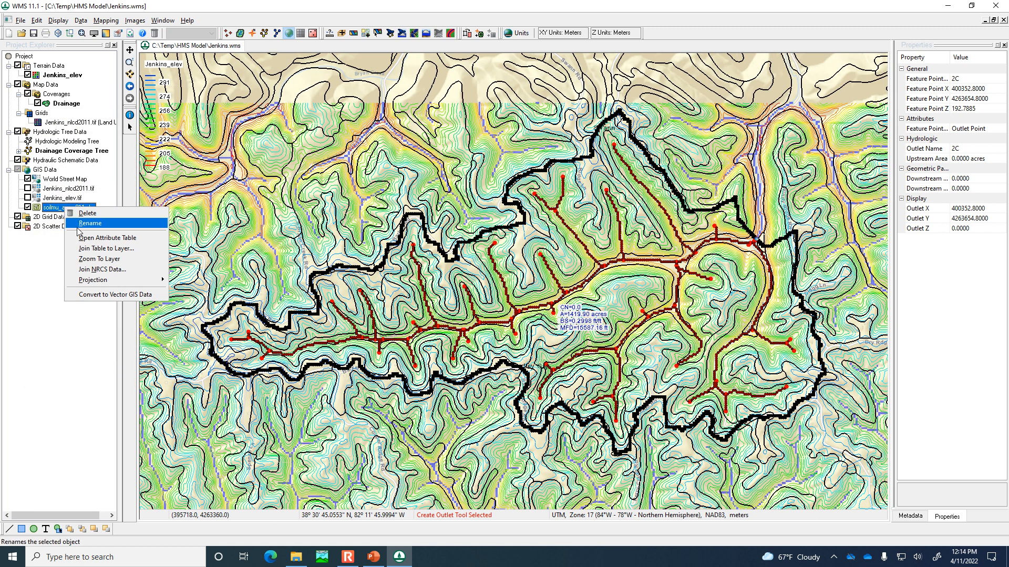
click(97, 270)
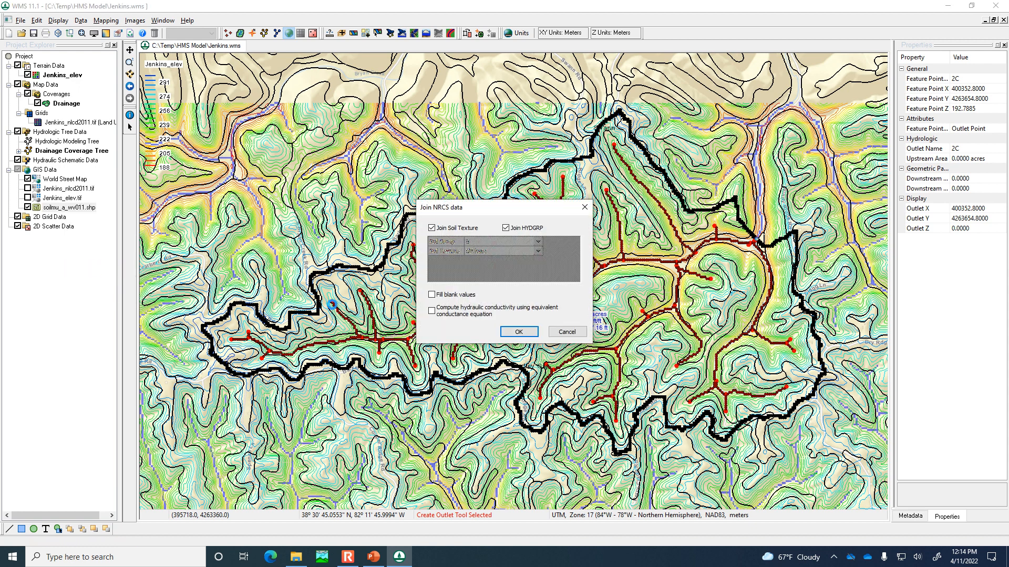
click(438, 295)
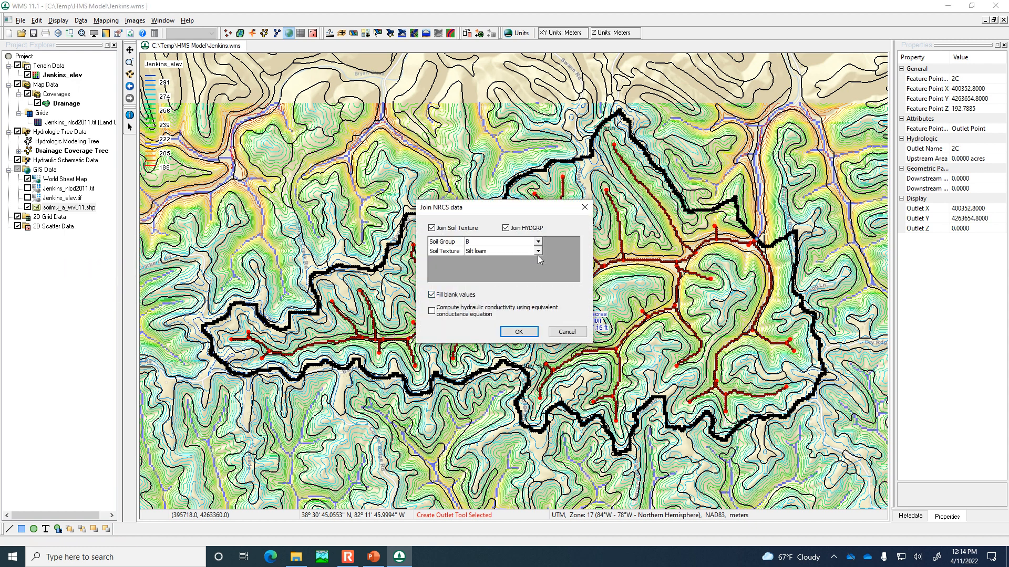
click(538, 243)
click(531, 270)
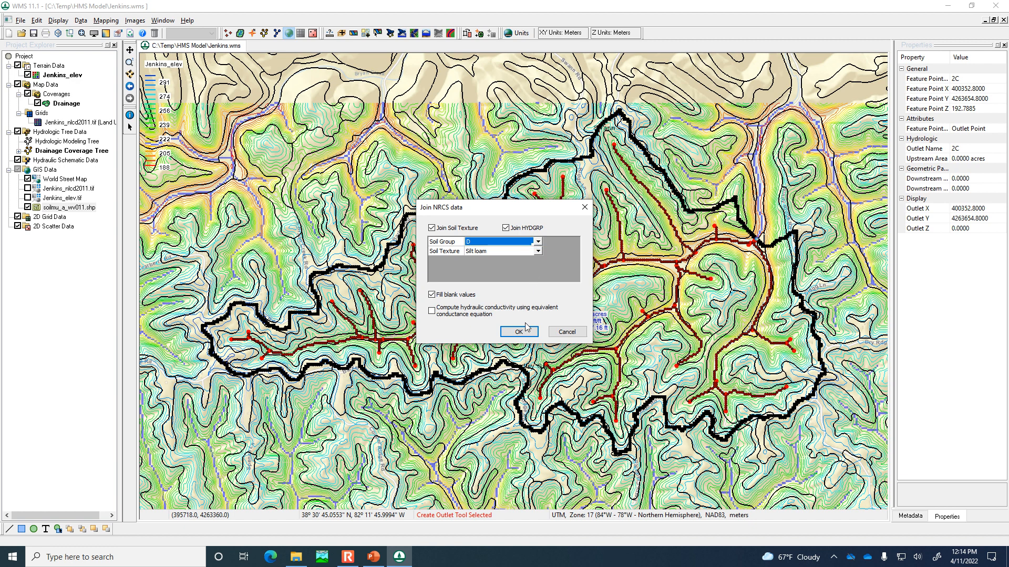
click(519, 332)
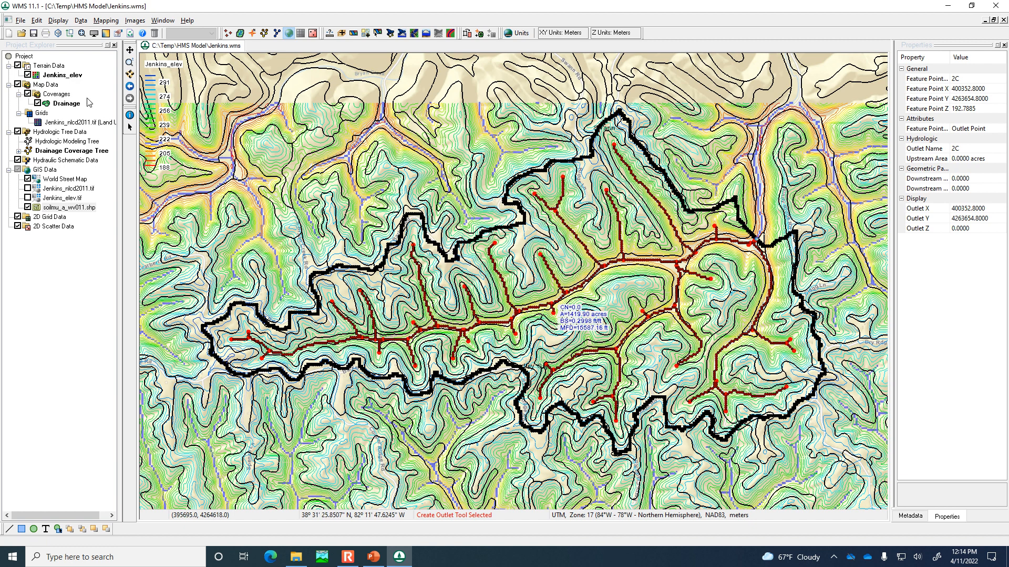
- Add a new coverage to the map data and set its coverage type to Soil Type
click(57, 94)
right_click(58, 95)
click(95, 113)
click(526, 222)
click(526, 221)
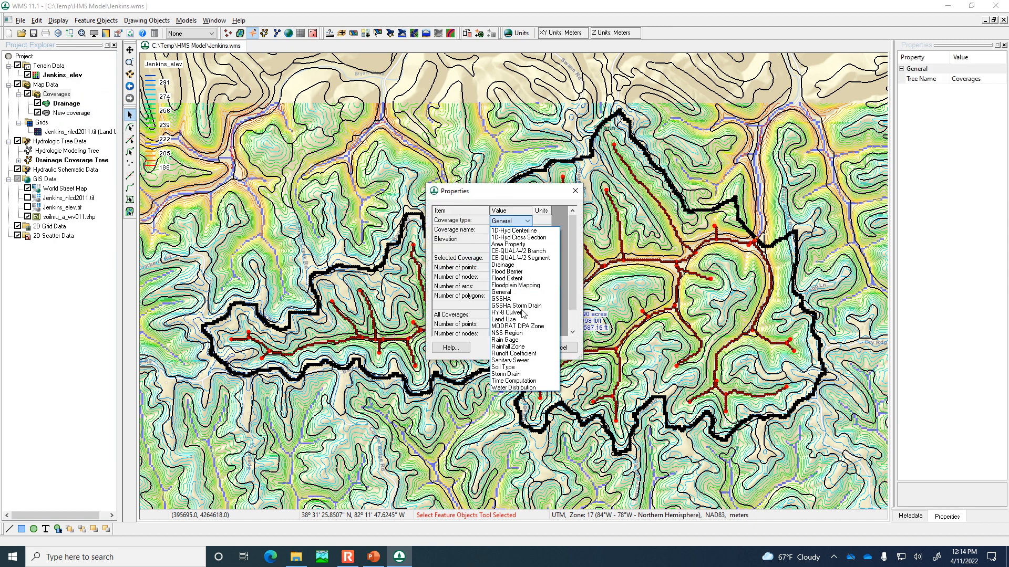
click(525, 367)
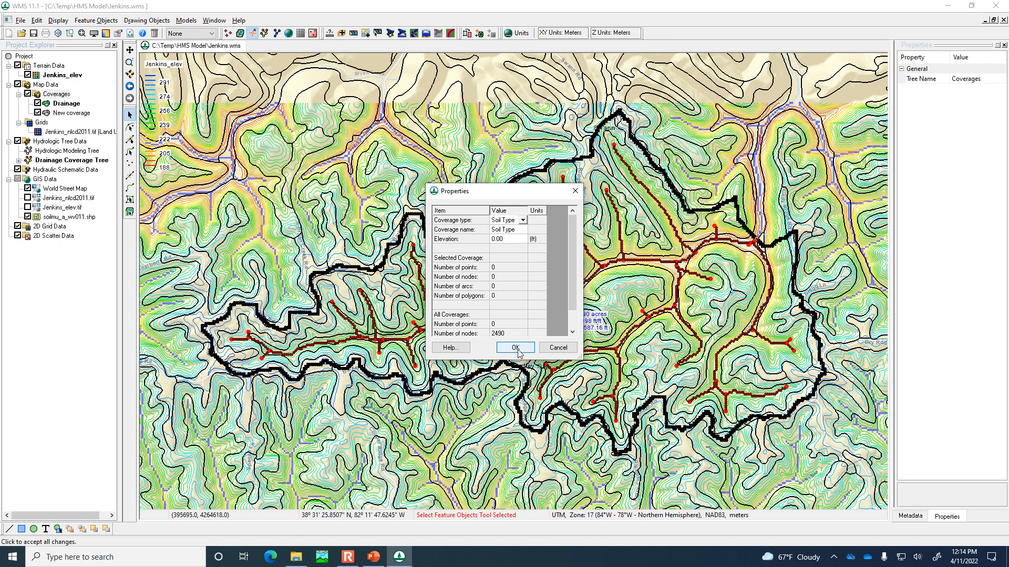
click(527, 347)
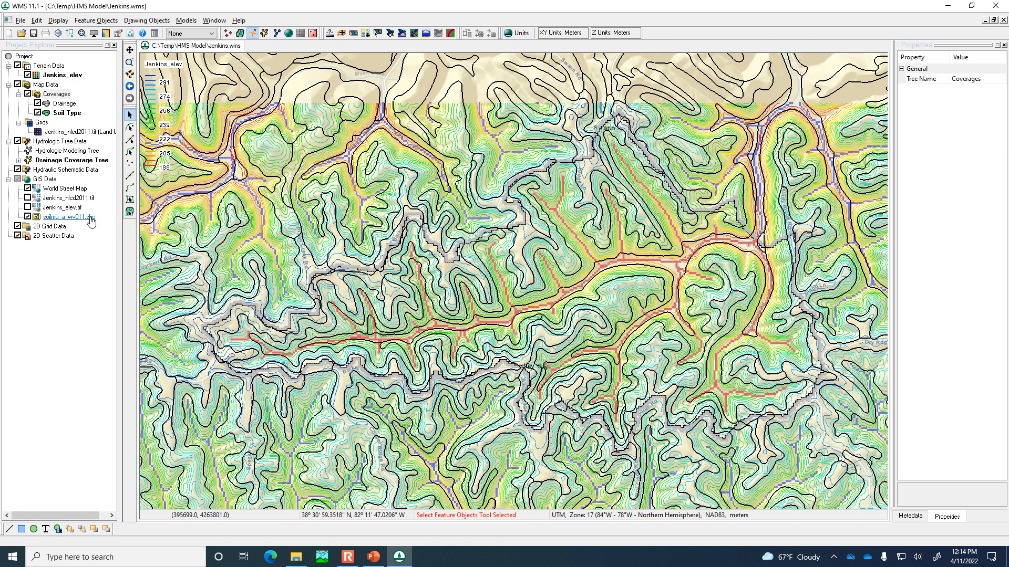
- Select the soilmu_a_wv011.shp polygons covering the whole watershed and map them to the Soil Type coverage, with HYDGRP mapped to SCS soil type
click(69, 217)
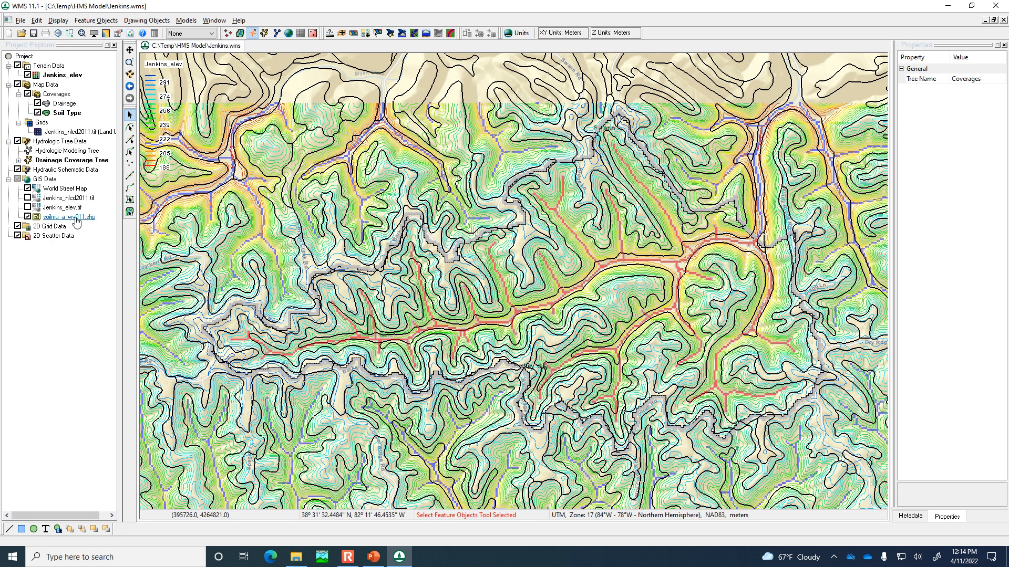
click(130, 127)
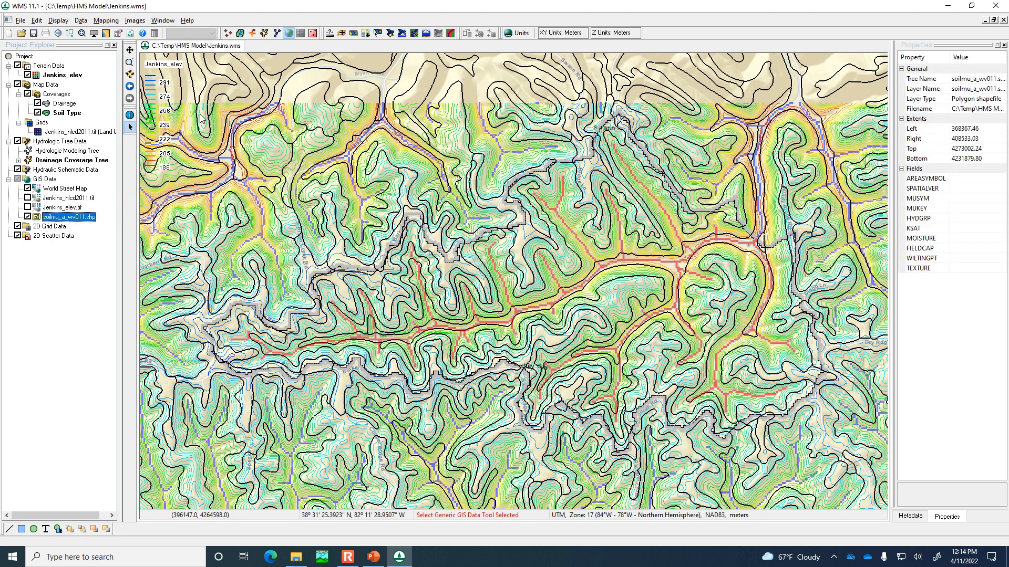
click(241, 141)
drag(199, 114, 839, 439)
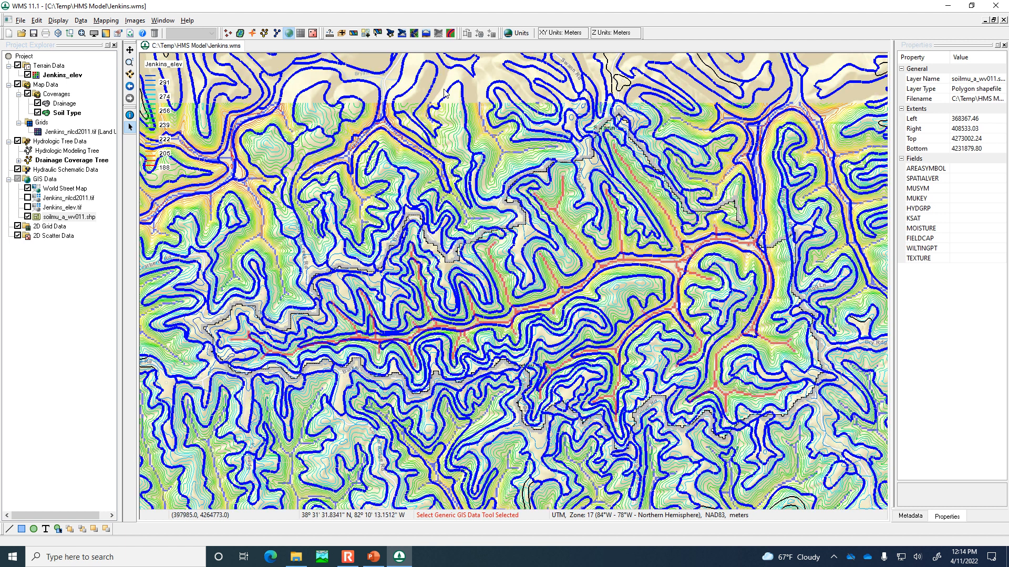
click(104, 21)
click(113, 32)
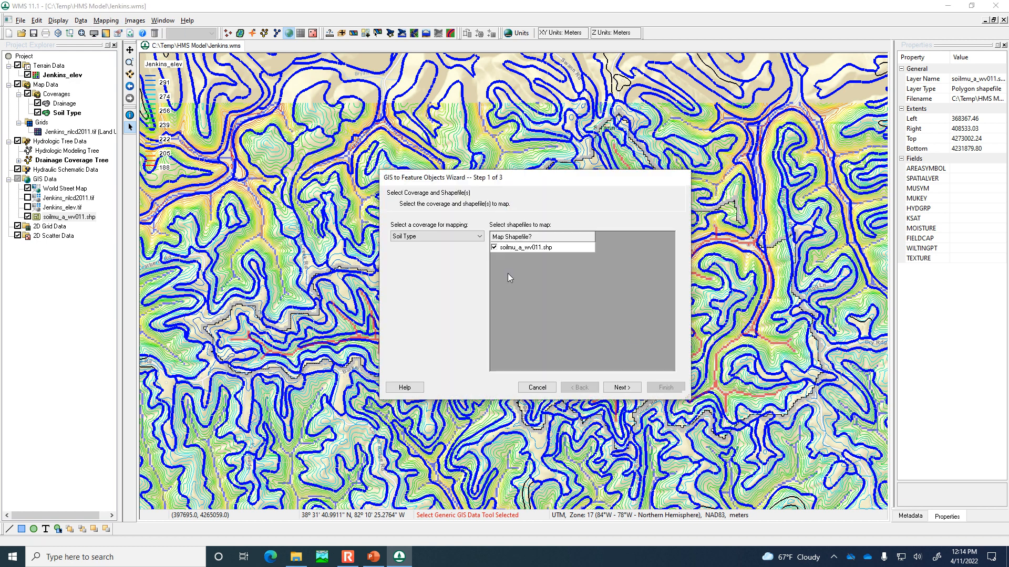
click(622, 387)
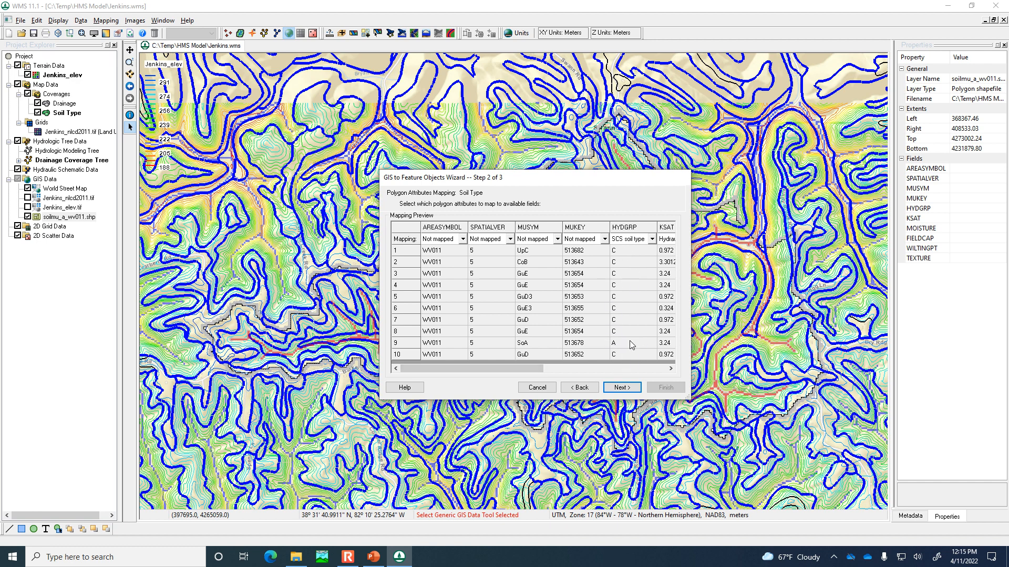
click(630, 387)
click(660, 387)
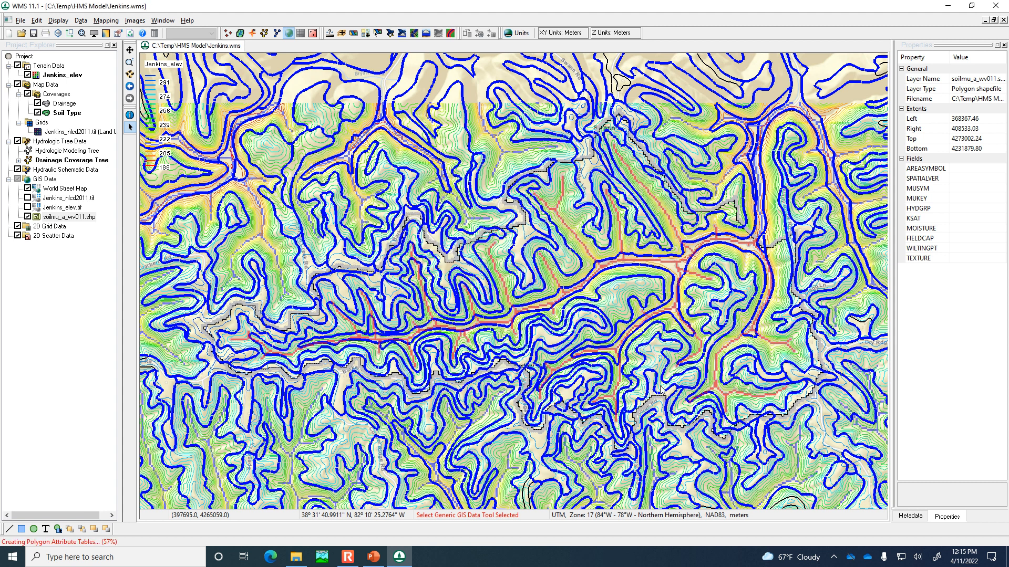
- Hide the soilmu_a_wv011.shp layer and the Soil Type coverage, and make the Drainage coverage active
click(27, 217)
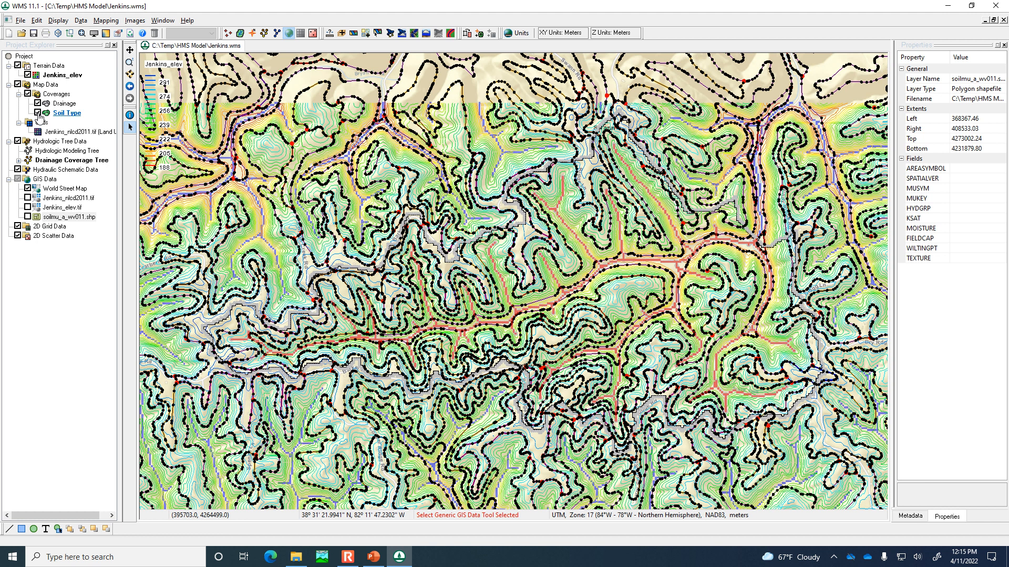
click(38, 112)
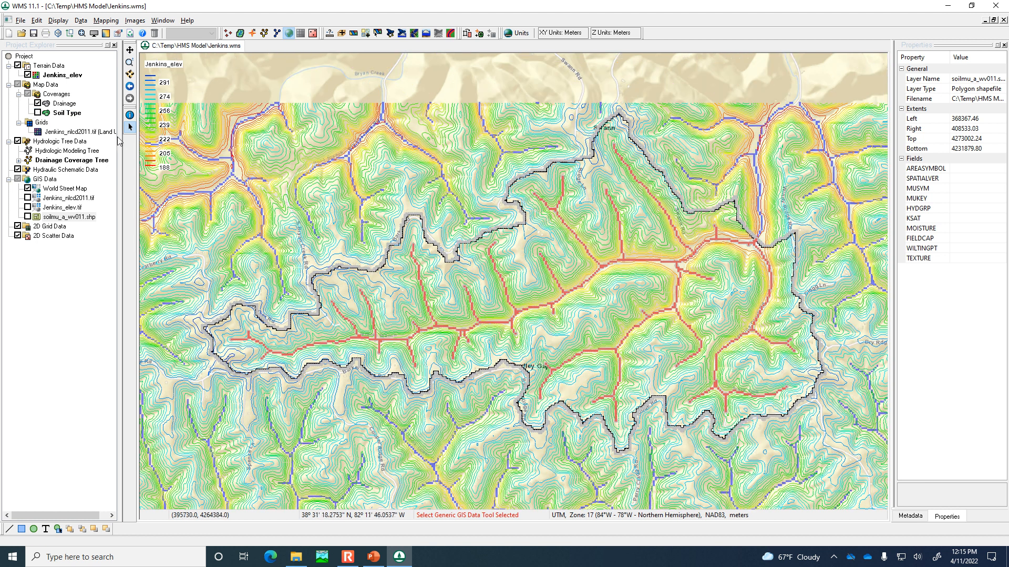
click(62, 104)
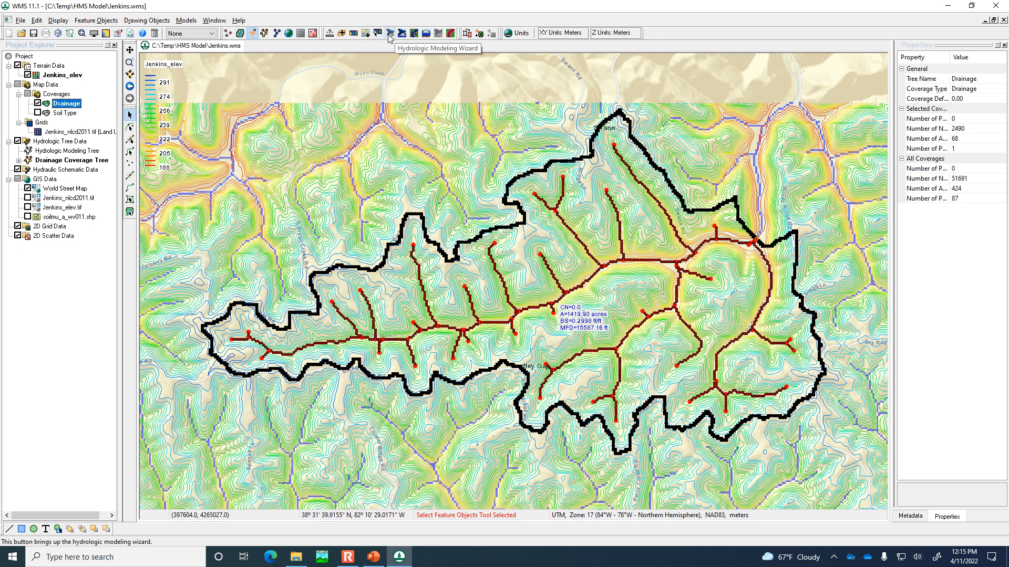
- Compute the basin's SCS curve number from the Soil Type coverage and land use grid, importing the WV Curve Number table from C:\Temp
click(265, 34)
click(151, 21)
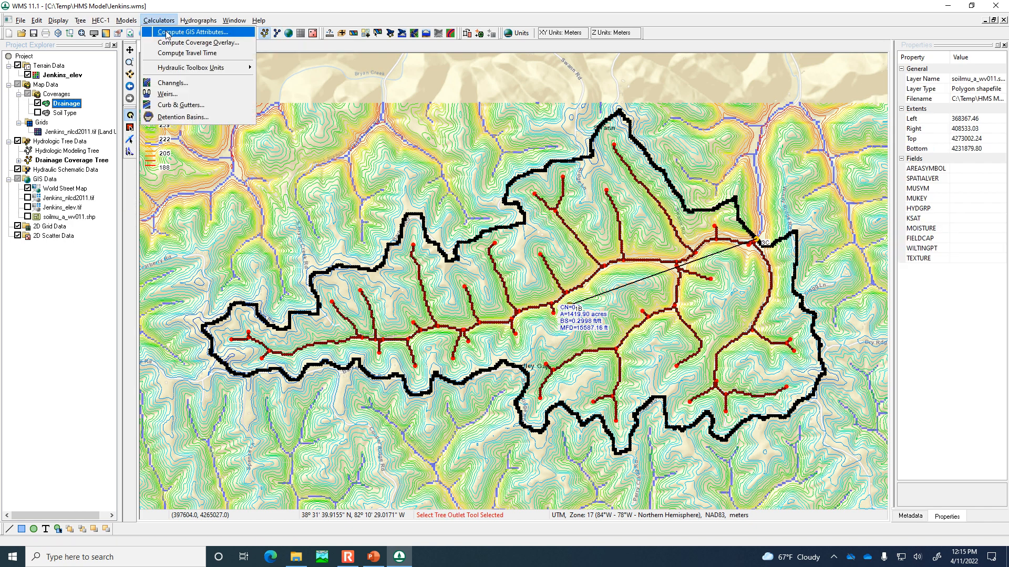
click(167, 33)
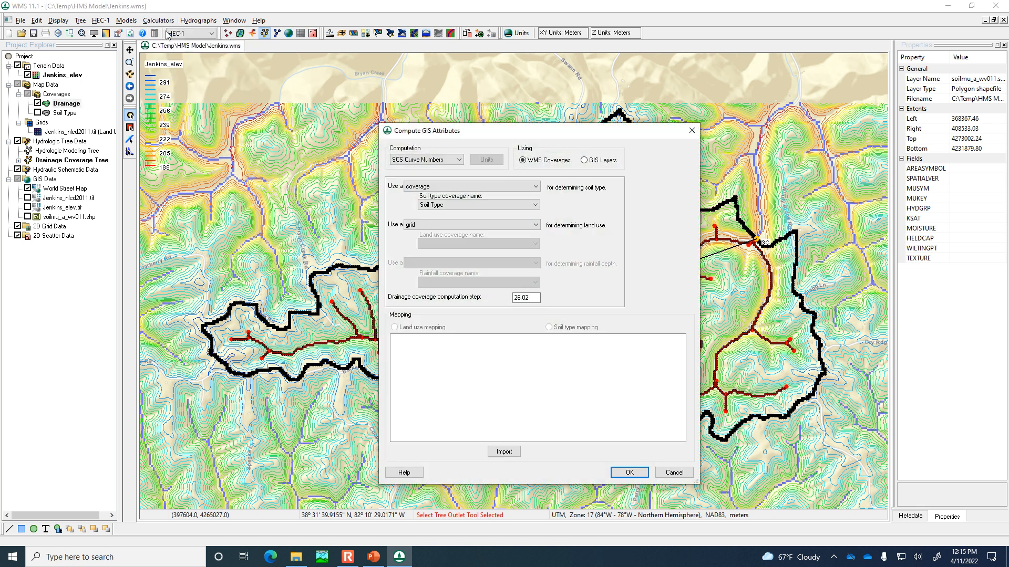
click(503, 452)
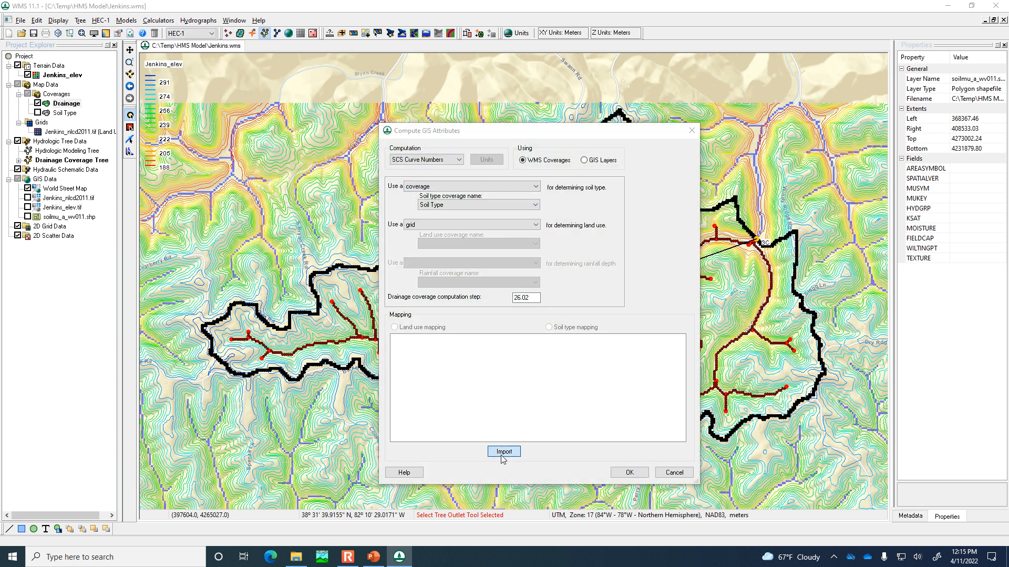
click(607, 221)
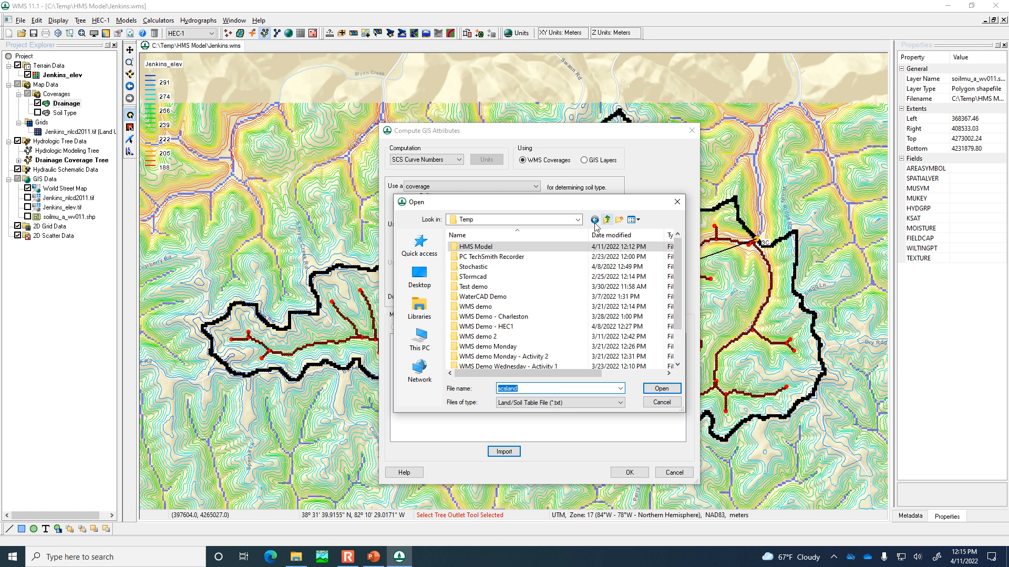
scroll(500, 336, down, 5)
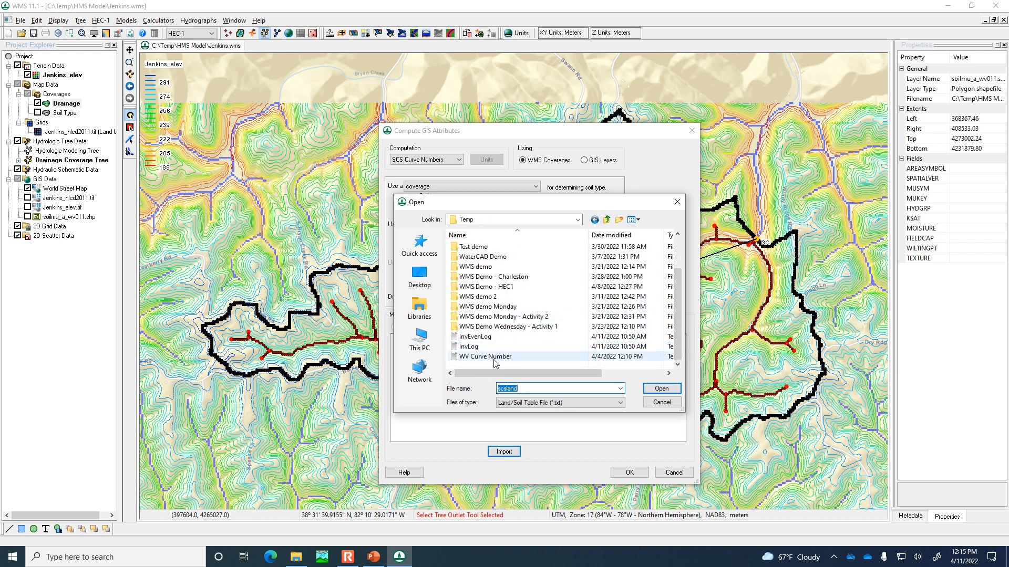
click(494, 357)
click(662, 389)
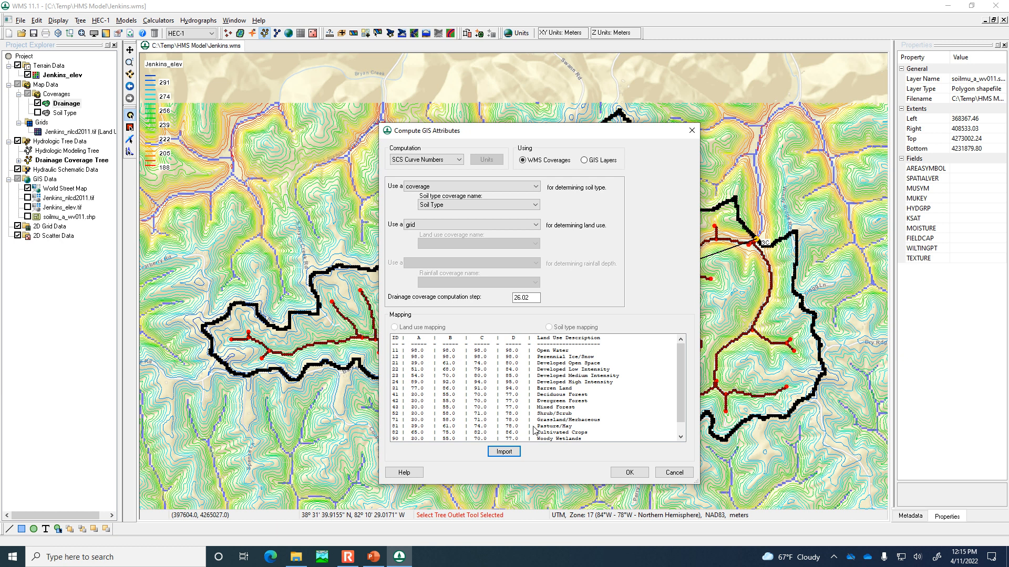
click(630, 473)
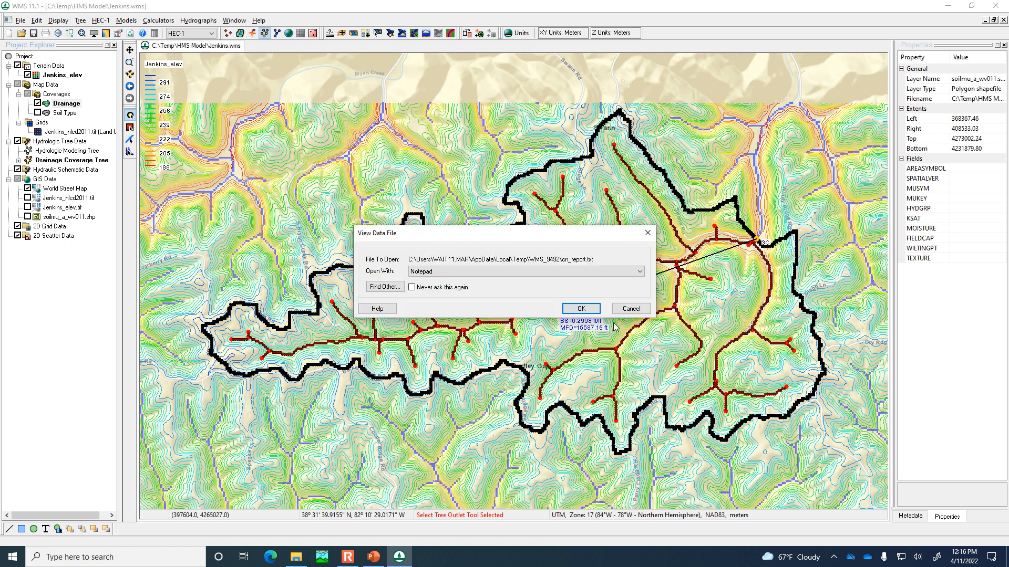
- Review the runoff curve number report in Notepad, close it, and check the basin's HEC-1 parameters
click(581, 309)
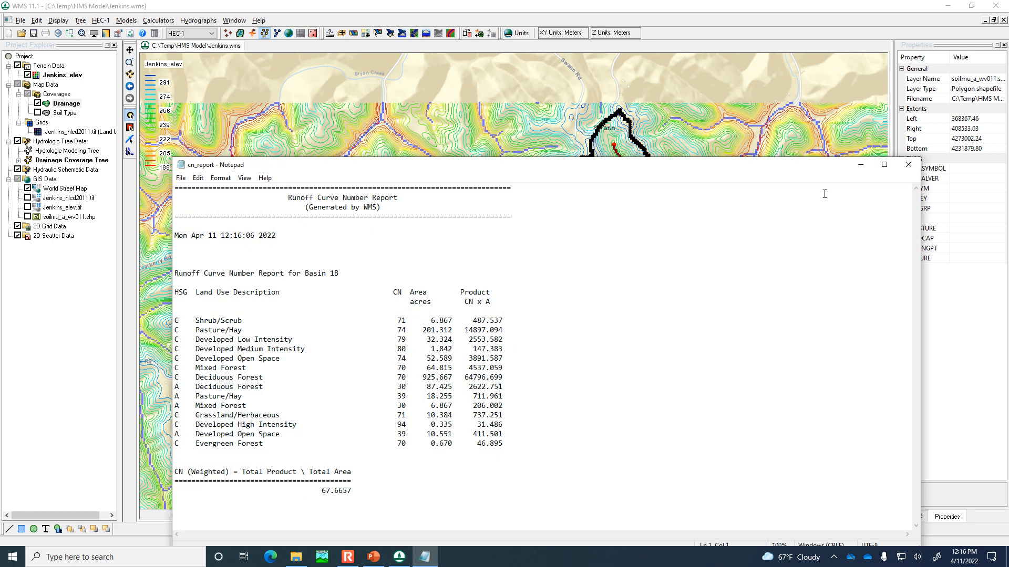
click(904, 169)
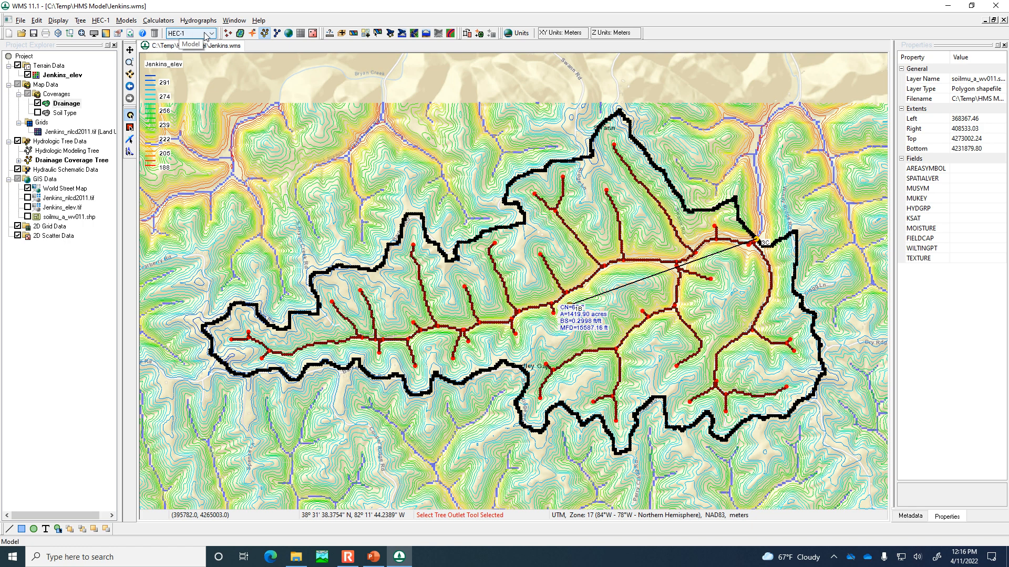
double_click(574, 309)
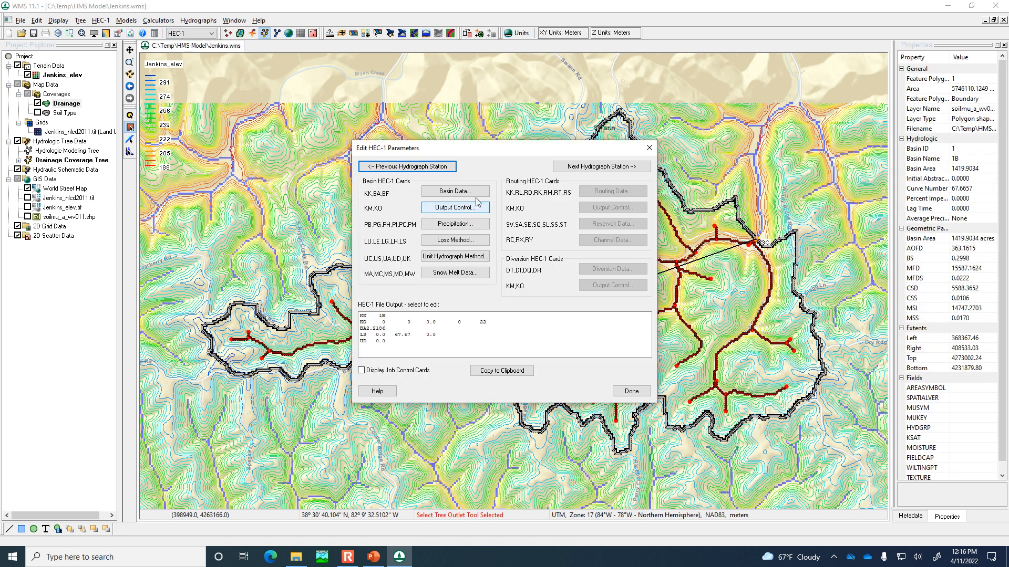
click(631, 391)
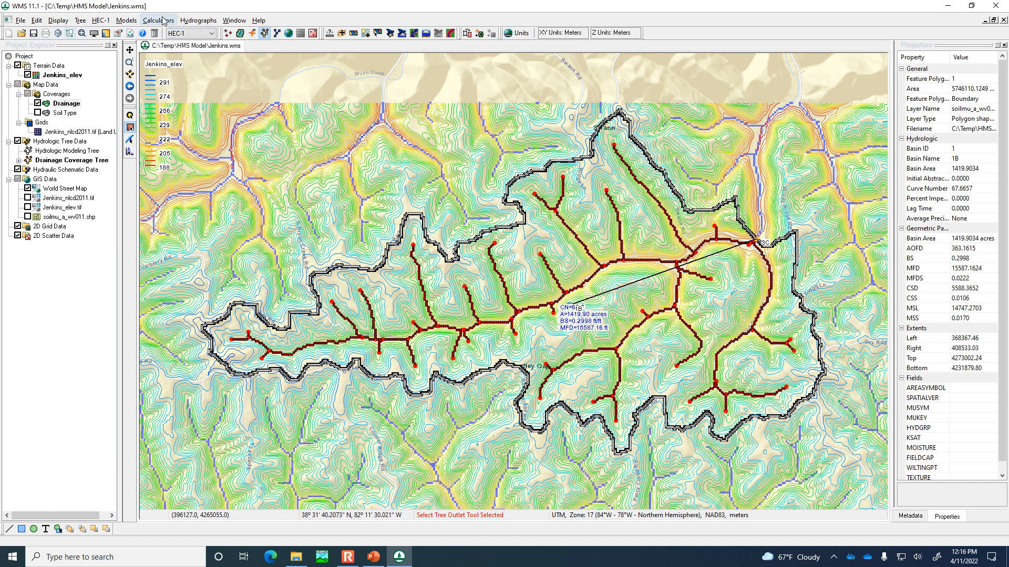
- Save the project, check its files in C:\Temp\HMS Model with File Explorer, and return to WMS
click(34, 35)
click(296, 558)
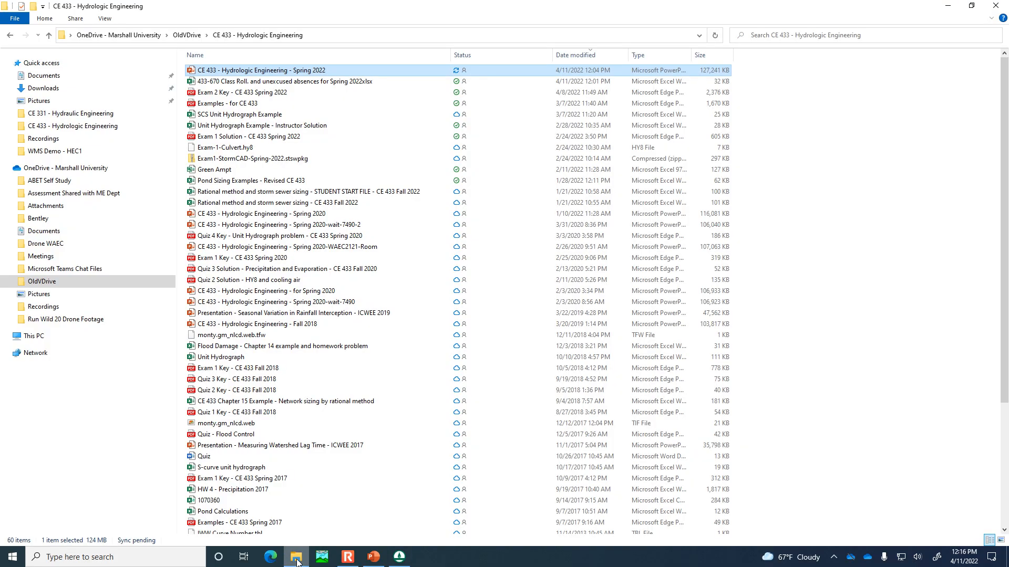
click(37, 337)
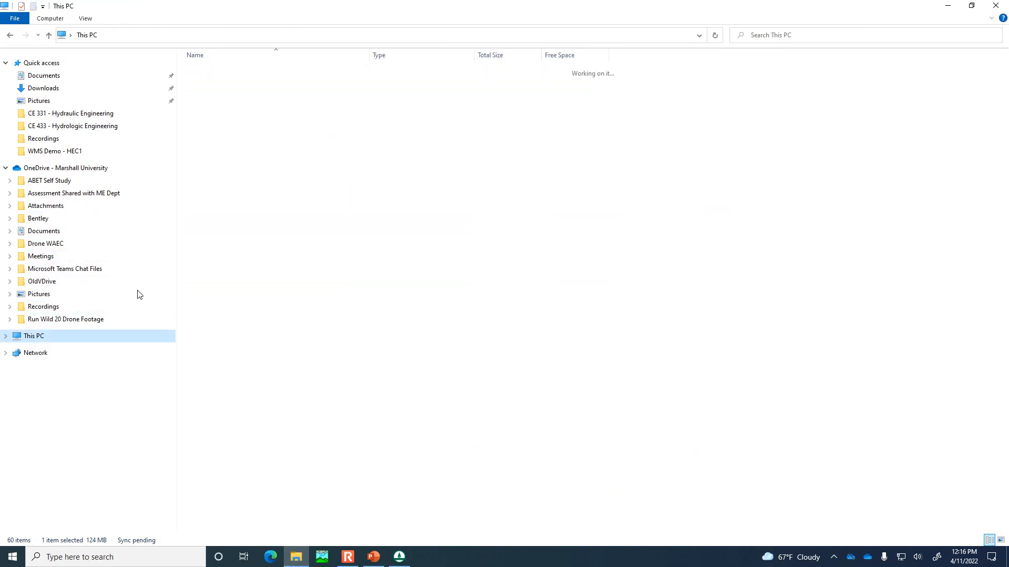
double_click(225, 179)
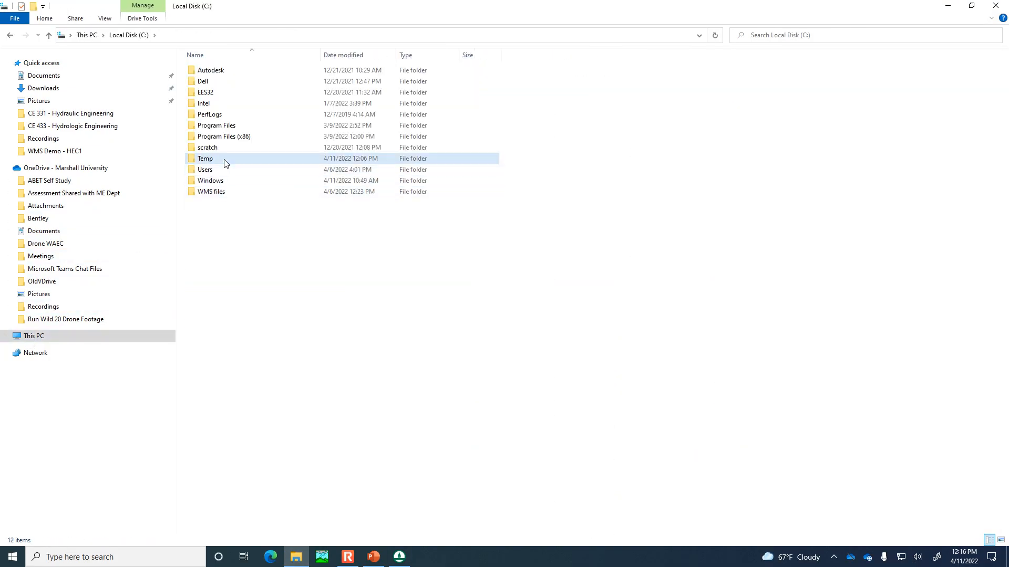
double_click(225, 159)
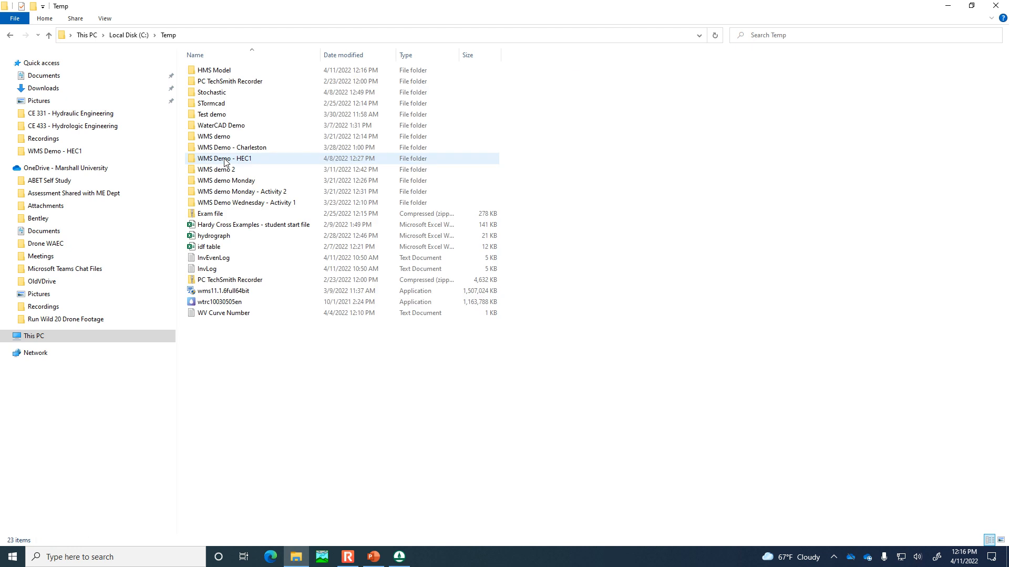
double_click(207, 74)
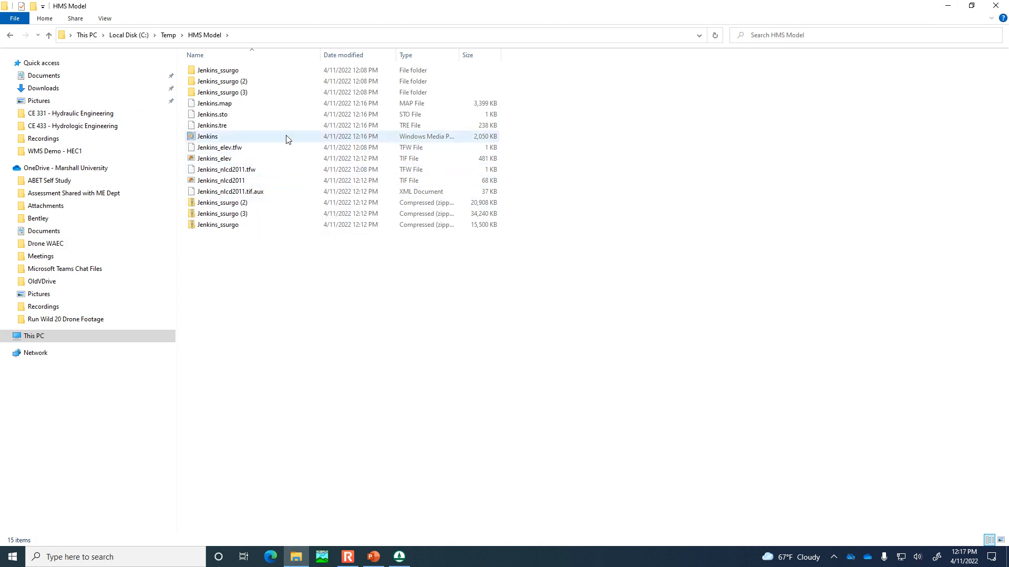
click(946, 10)
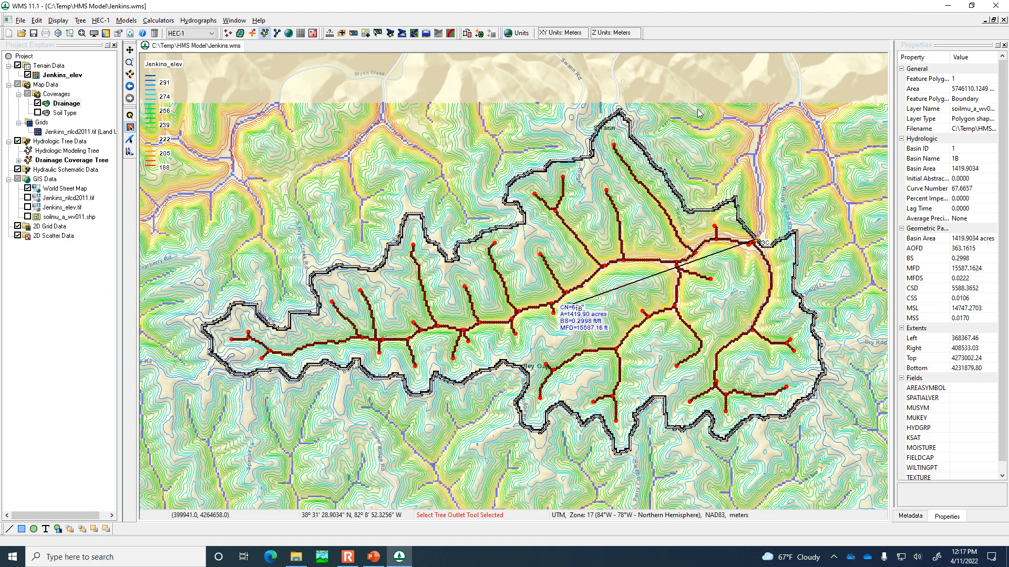
- Switch the hydrologic model from HEC-1 to HEC-HMS and open its job control settings
click(212, 33)
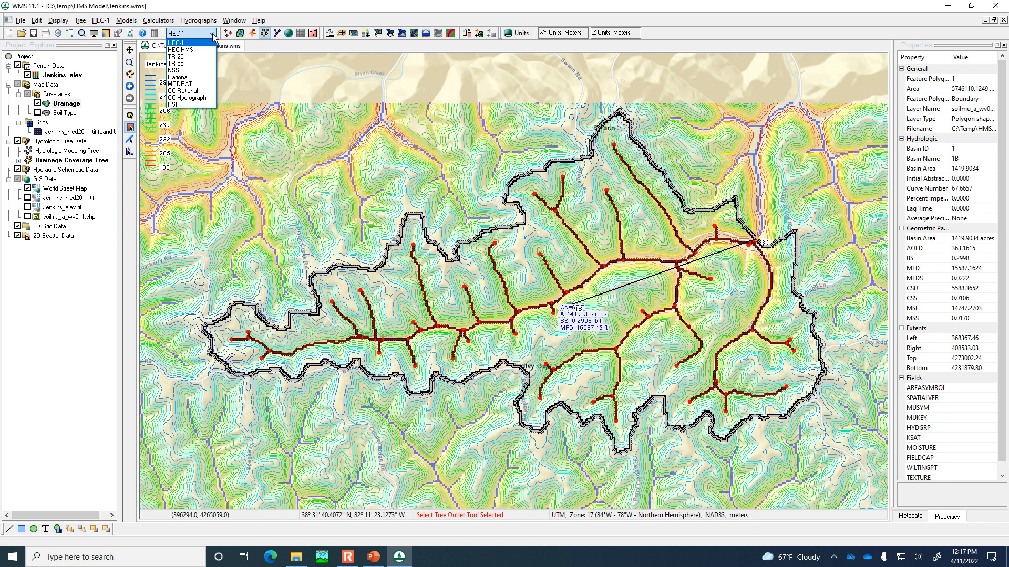
click(181, 50)
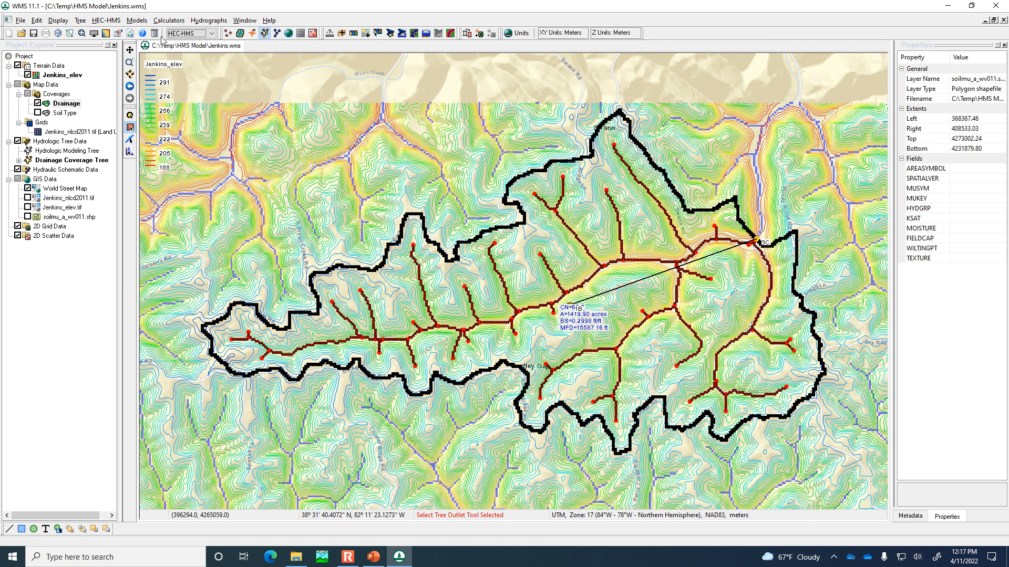
click(108, 21)
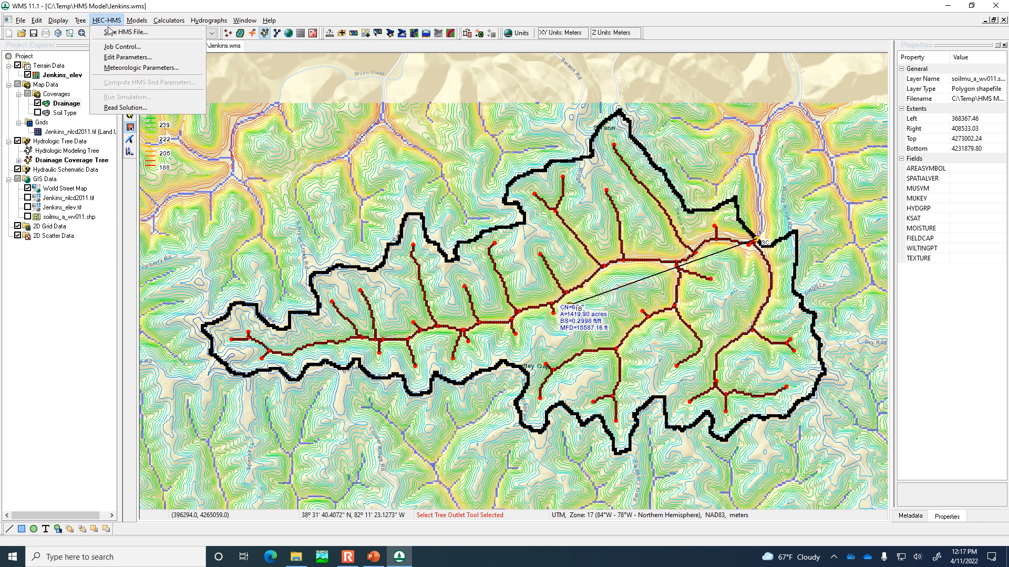
click(140, 47)
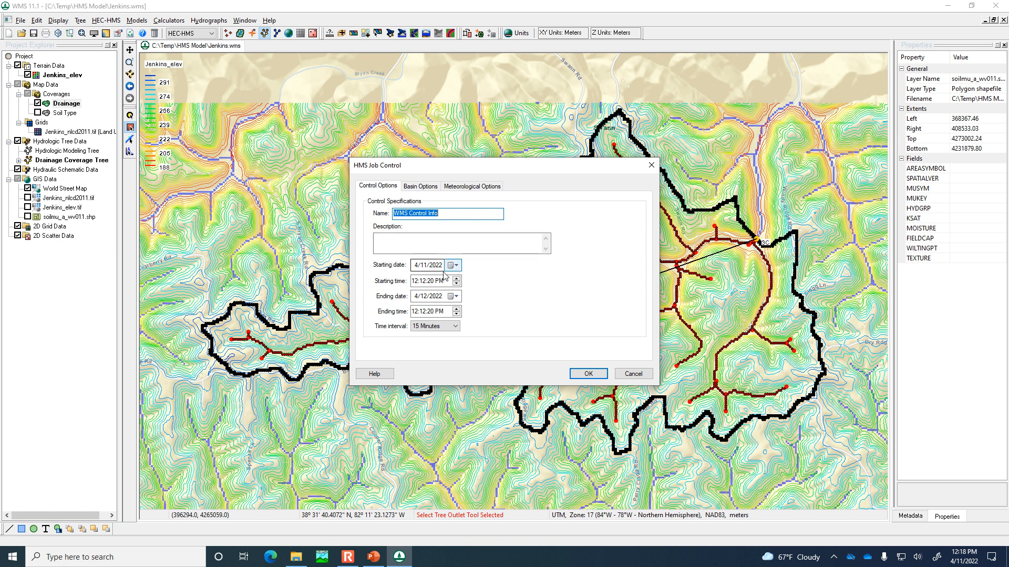
- Set both the starting time and the ending time of the HMS control specifications to 12:15:00 PM, with a 15-minute time interval
click(432, 282)
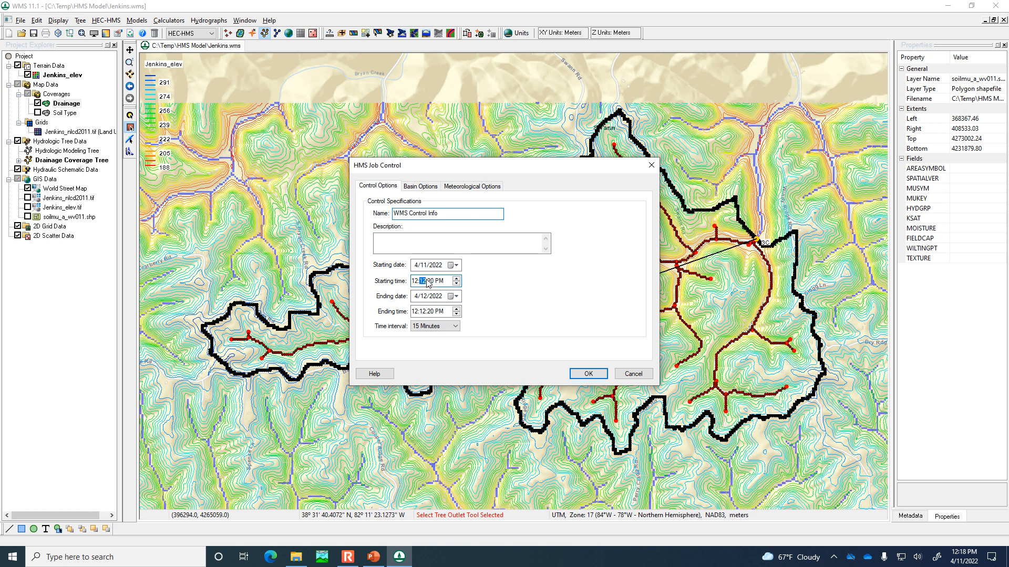
click(422, 312)
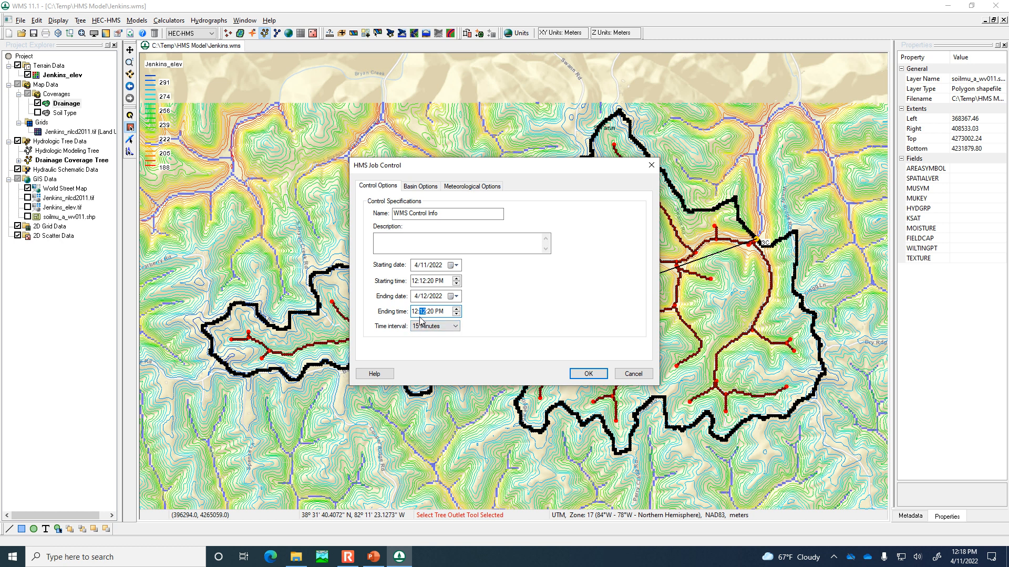
click(422, 281)
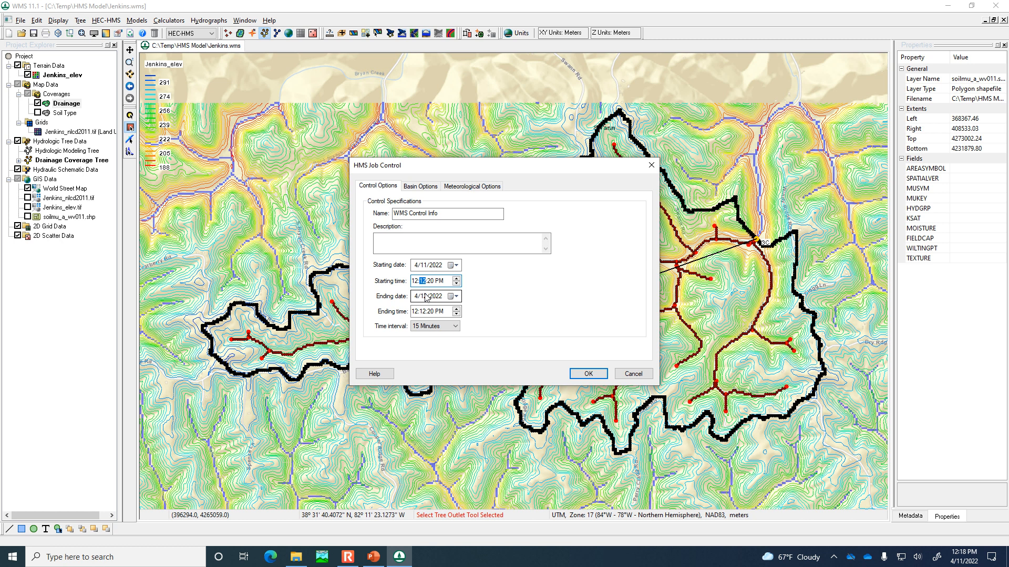
text(15)
click(431, 282)
text(0)
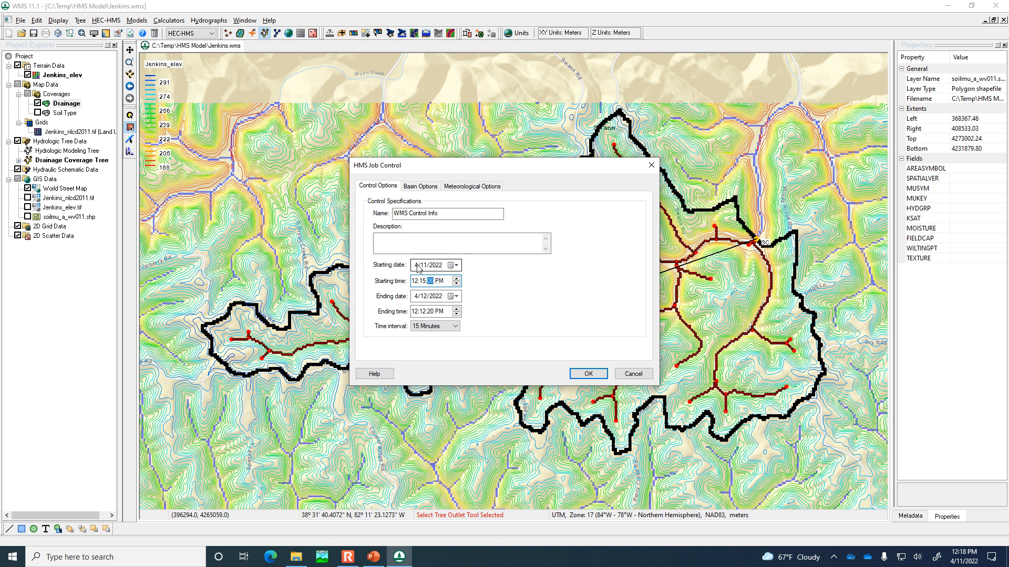
click(426, 297)
click(423, 312)
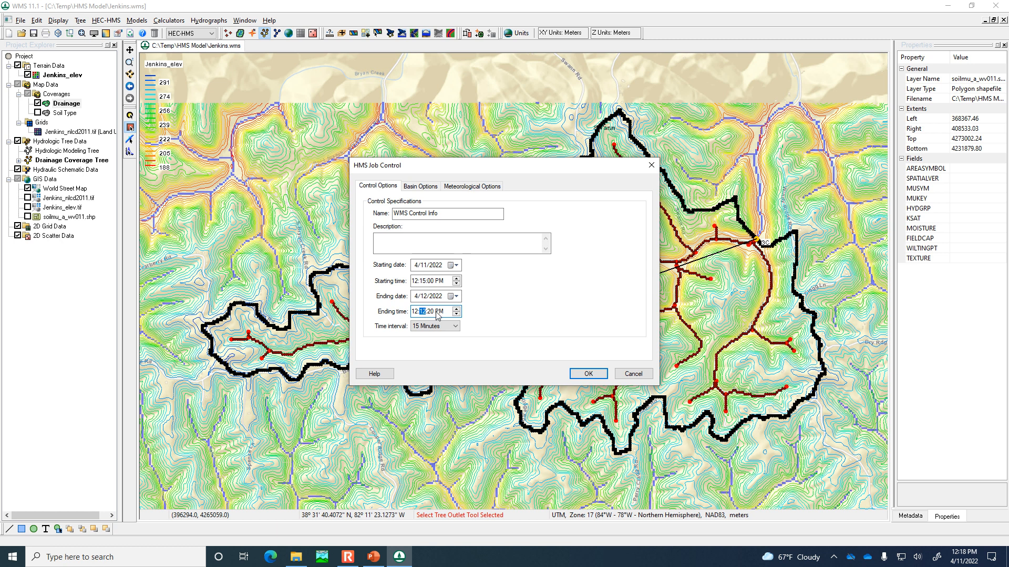
click(429, 312)
click(444, 327)
click(506, 334)
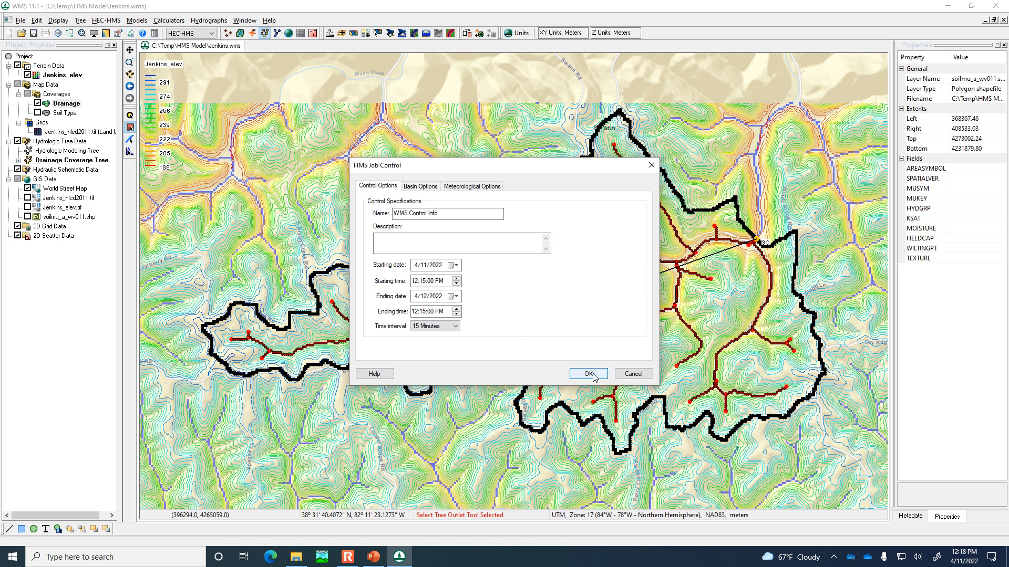
- Check the basin and meteorological options of the HMS job control and accept the settings
click(409, 188)
click(476, 188)
click(422, 190)
click(473, 188)
click(425, 190)
click(457, 190)
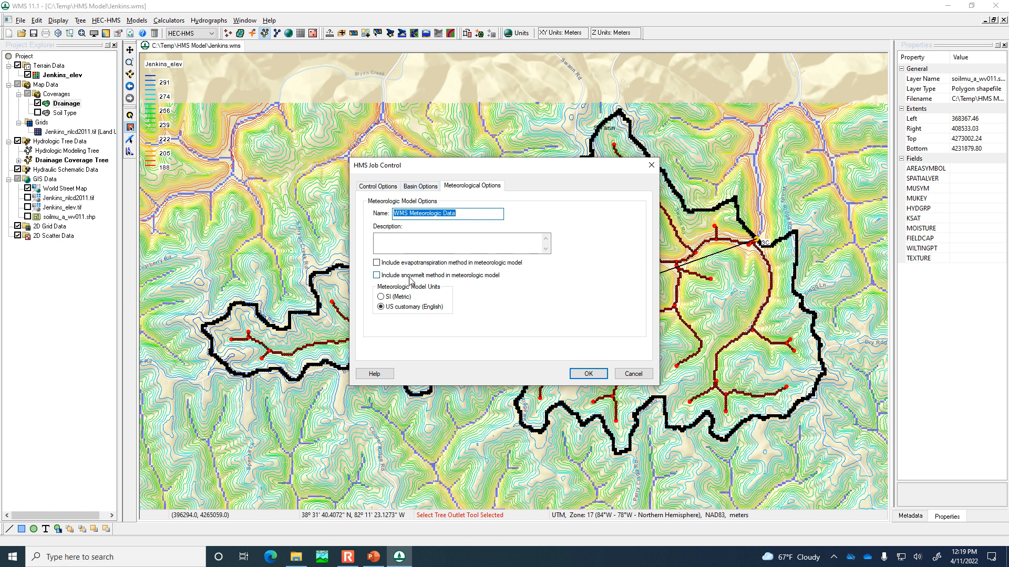
click(428, 187)
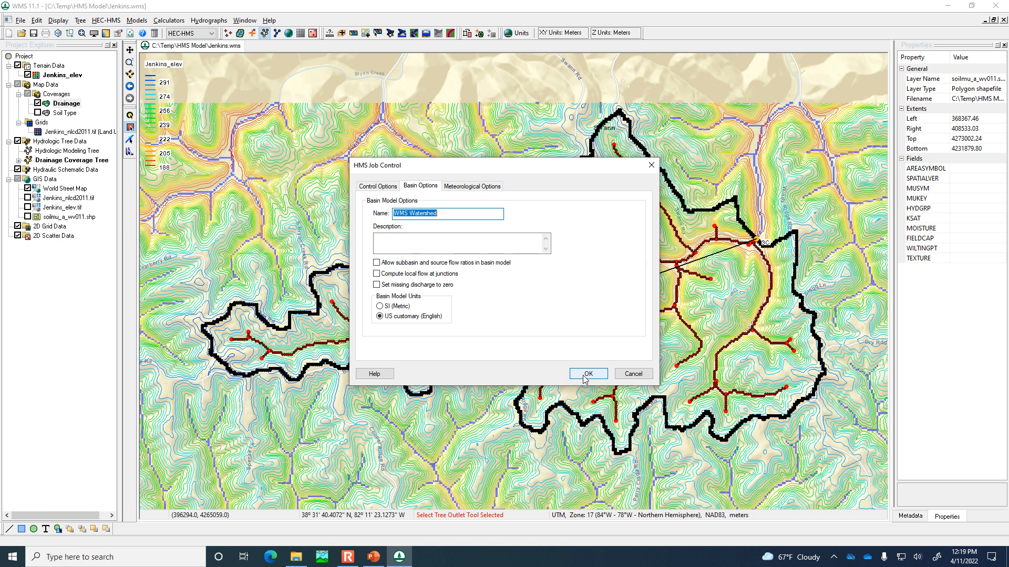
click(371, 187)
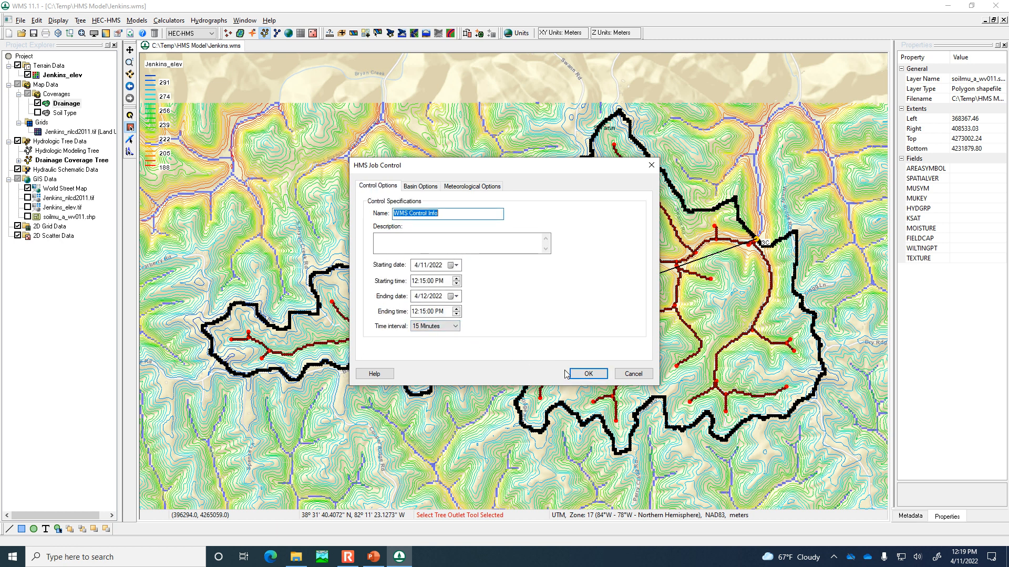
click(588, 374)
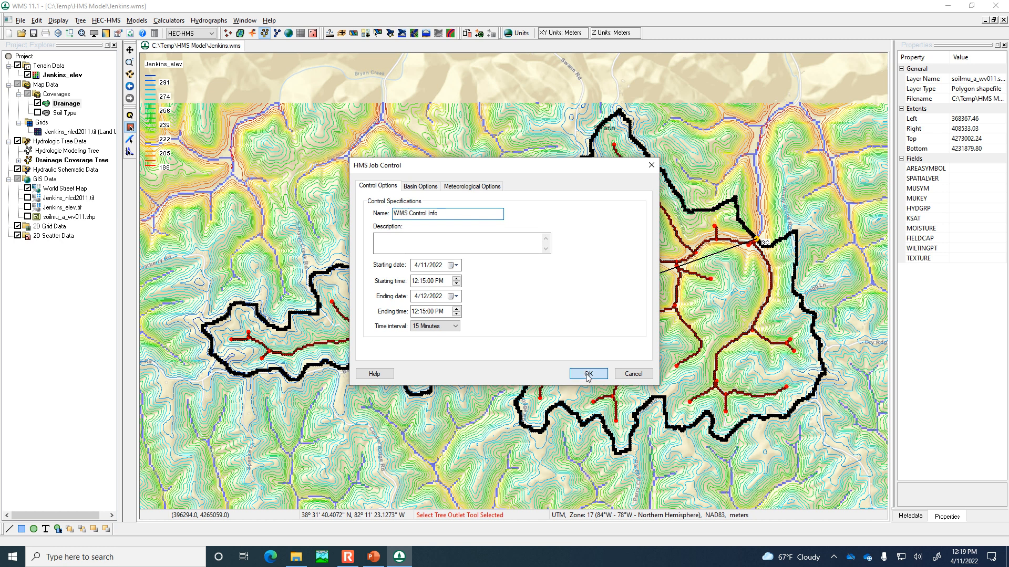
- Open the HMS sub-basin properties and display the loss rate method with its SCS Curve Number parameters
click(99, 20)
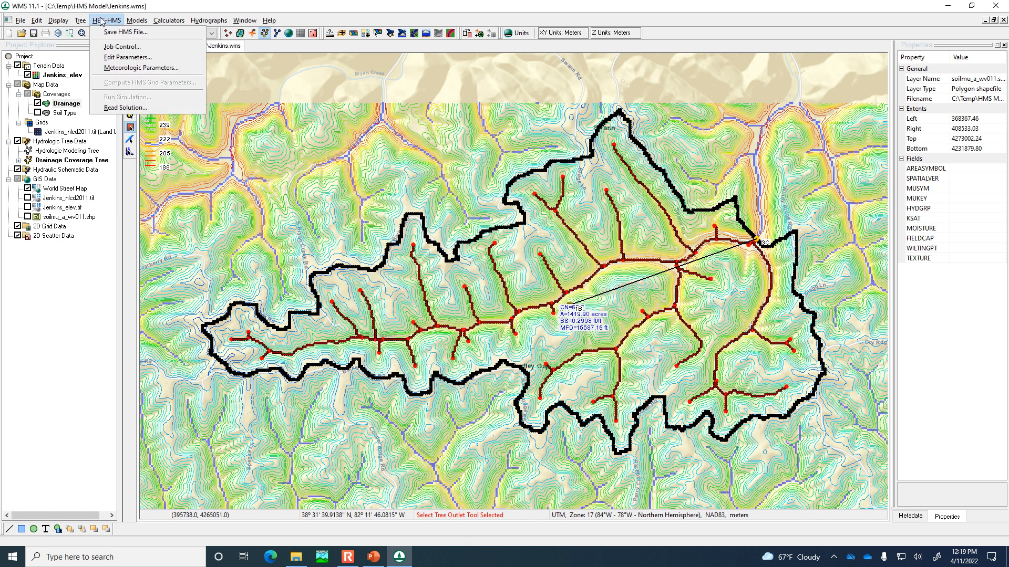
click(115, 62)
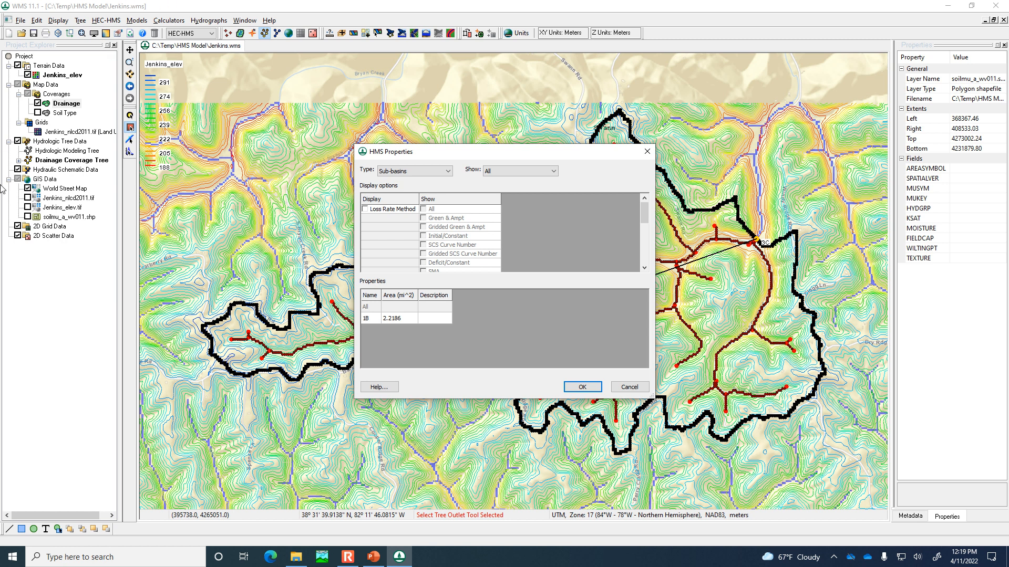
click(365, 209)
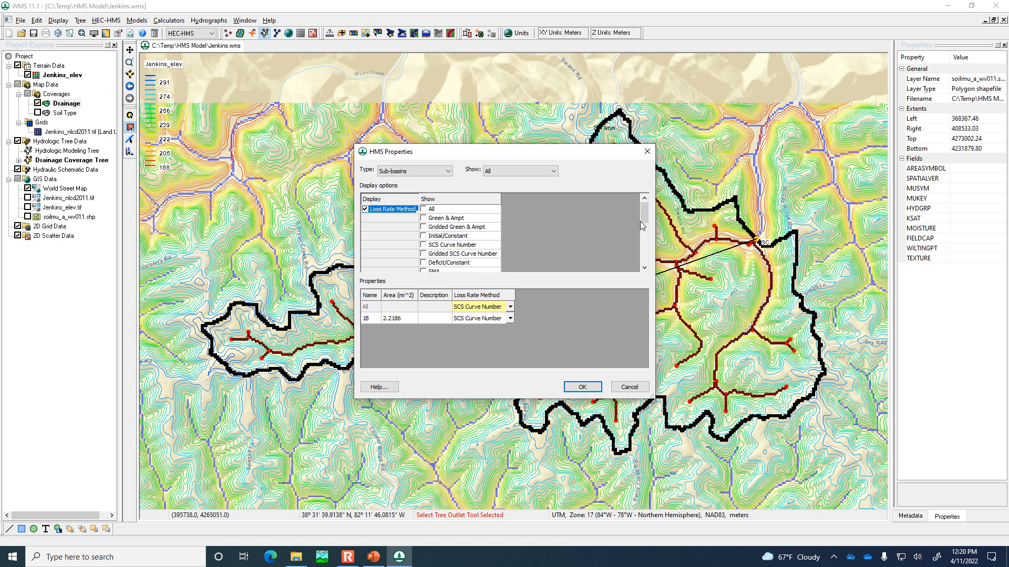
scroll(644, 223, down, 3)
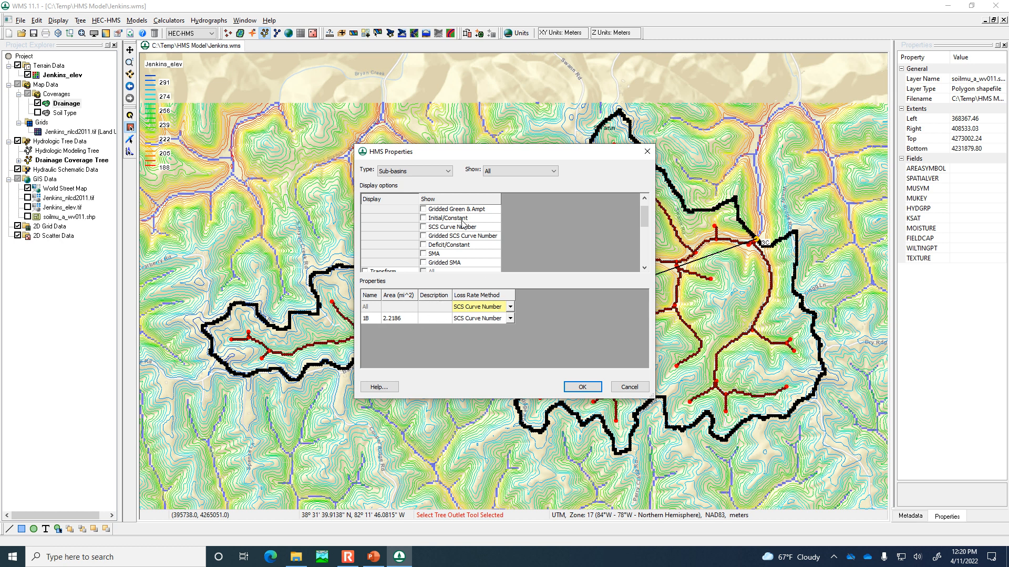
click(424, 227)
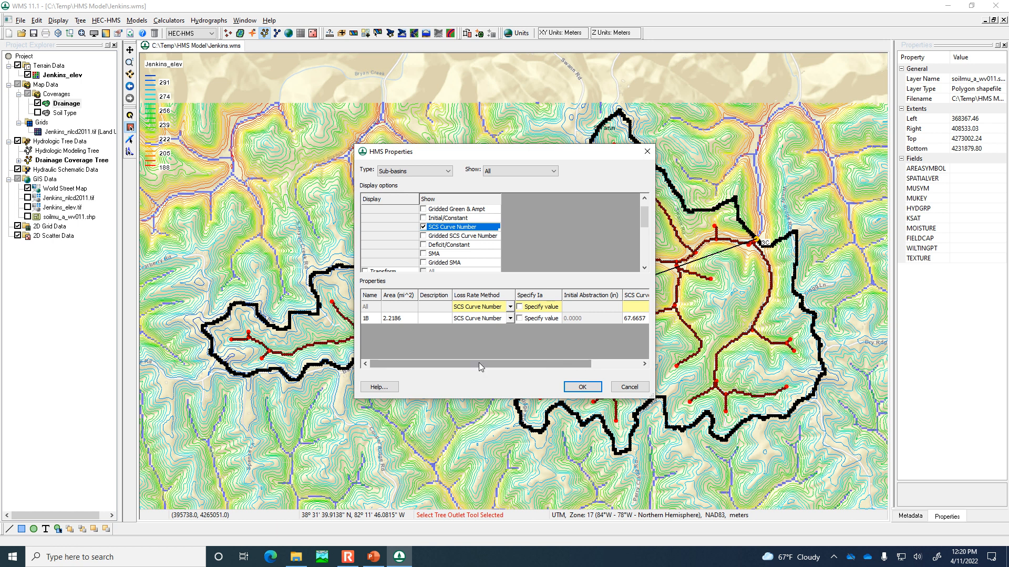
- Display the transform method with its SCS parameters in the sub-basin properties
drag(645, 217, 643, 234)
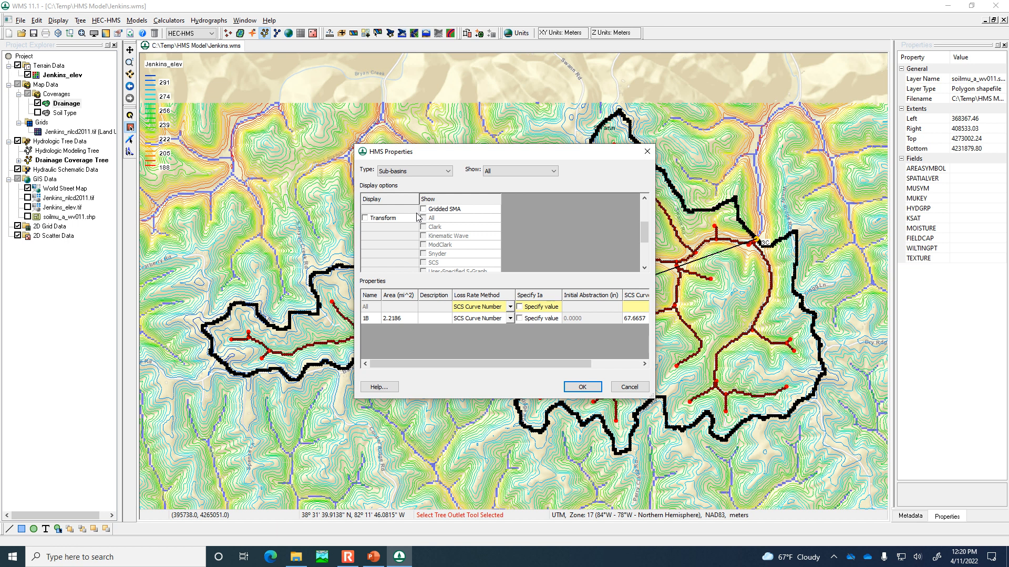
click(364, 218)
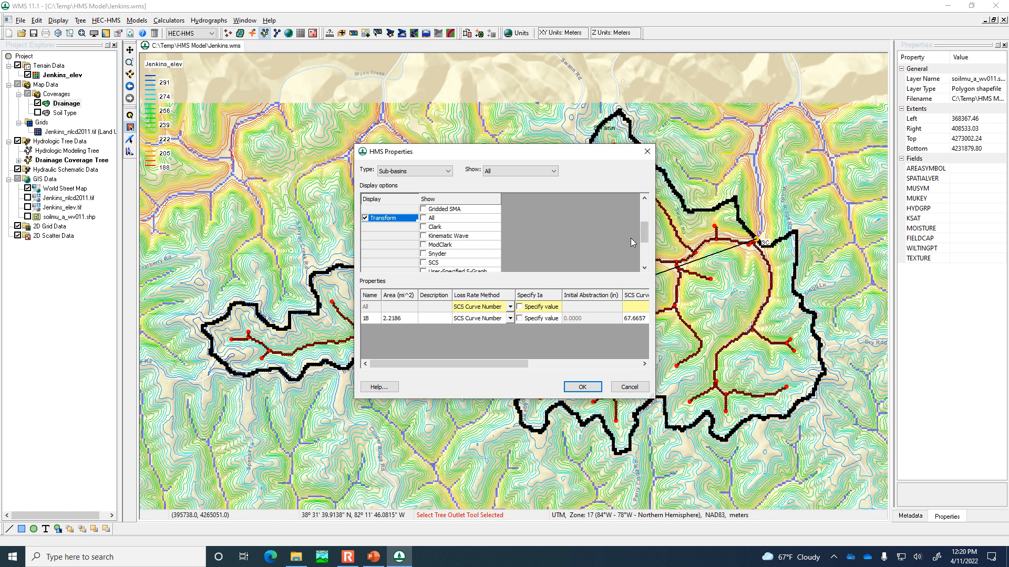
scroll(645, 235, down, 1)
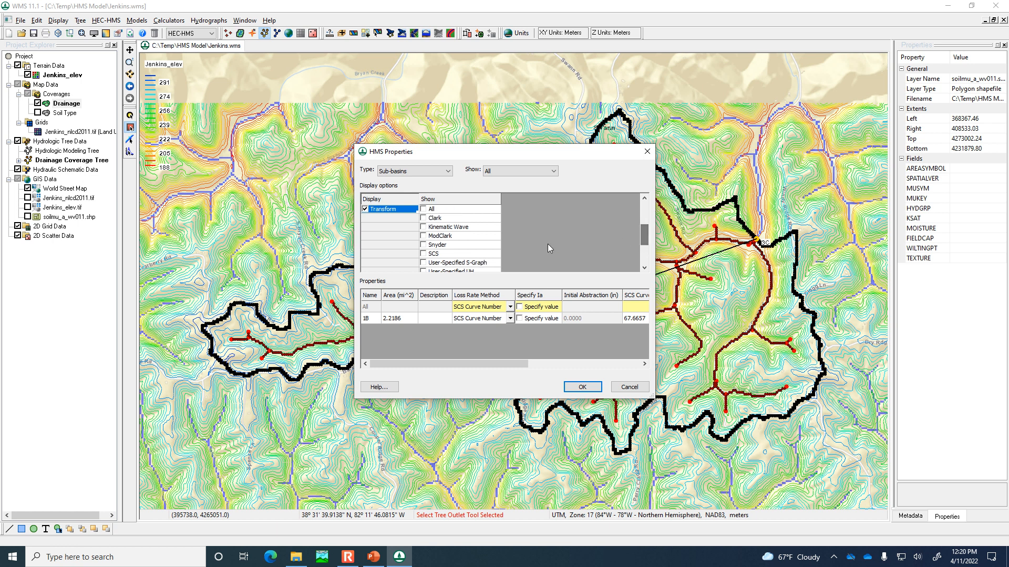
click(426, 254)
click(425, 254)
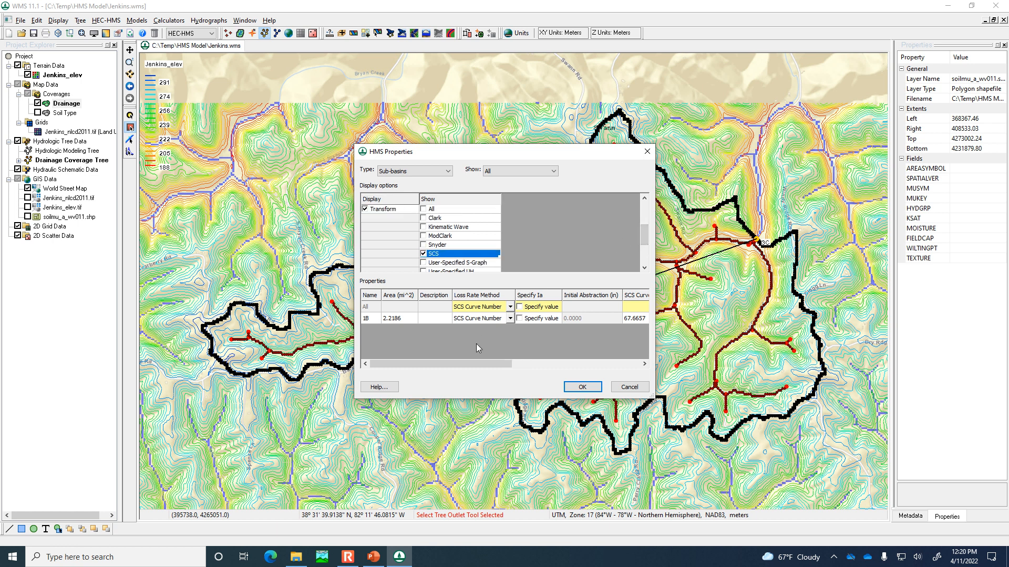
drag(477, 365, 426, 363)
- Display the base flow properties for the sub-basin and choose No Baseflow as the baseflow method
drag(645, 237, 629, 256)
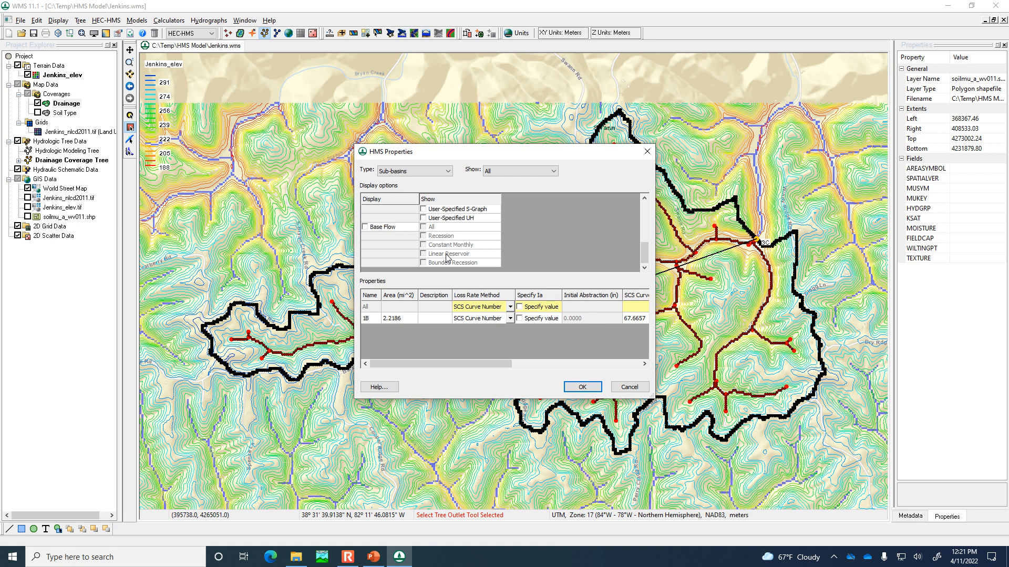
click(366, 228)
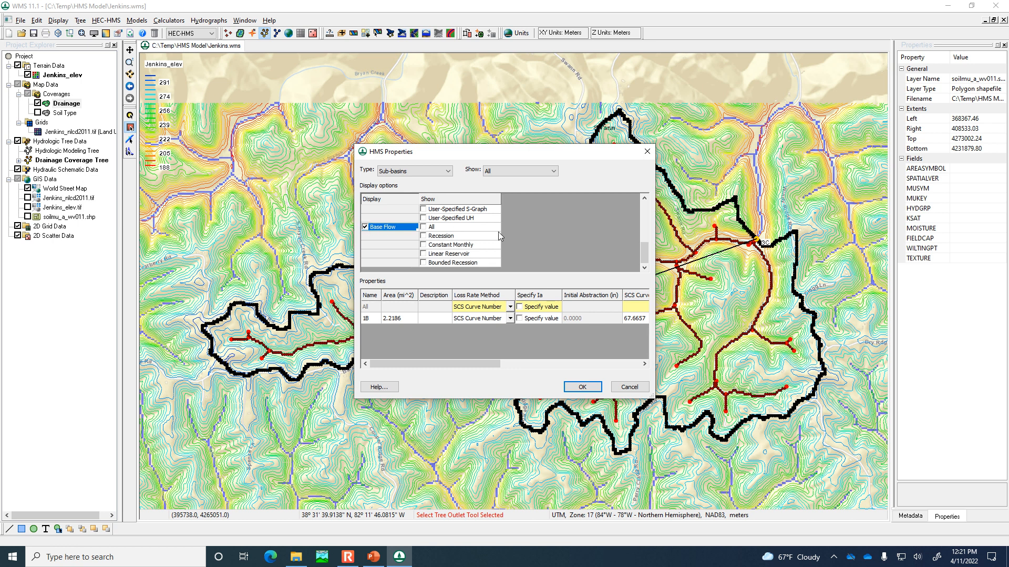
drag(504, 364, 634, 370)
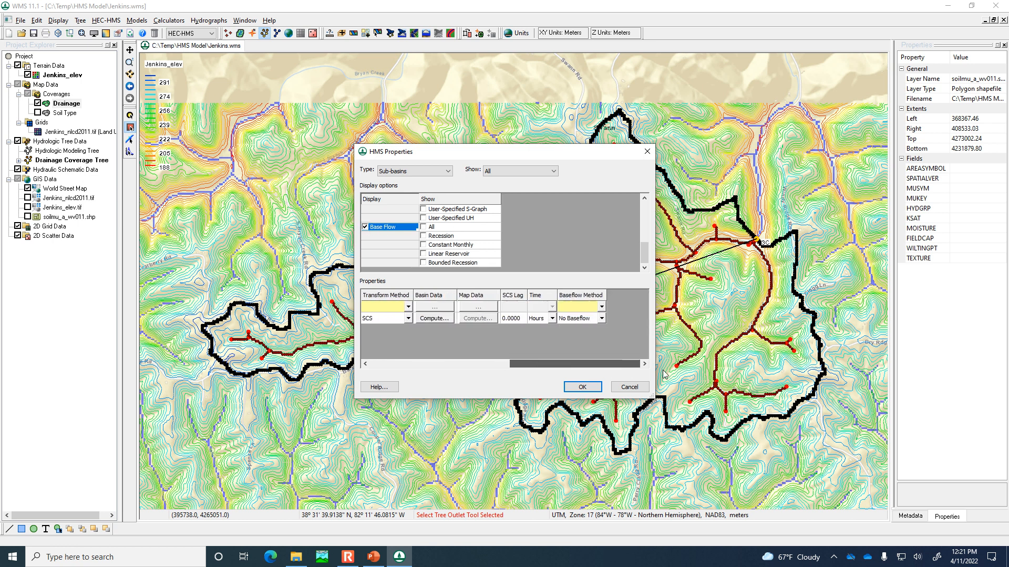
click(602, 319)
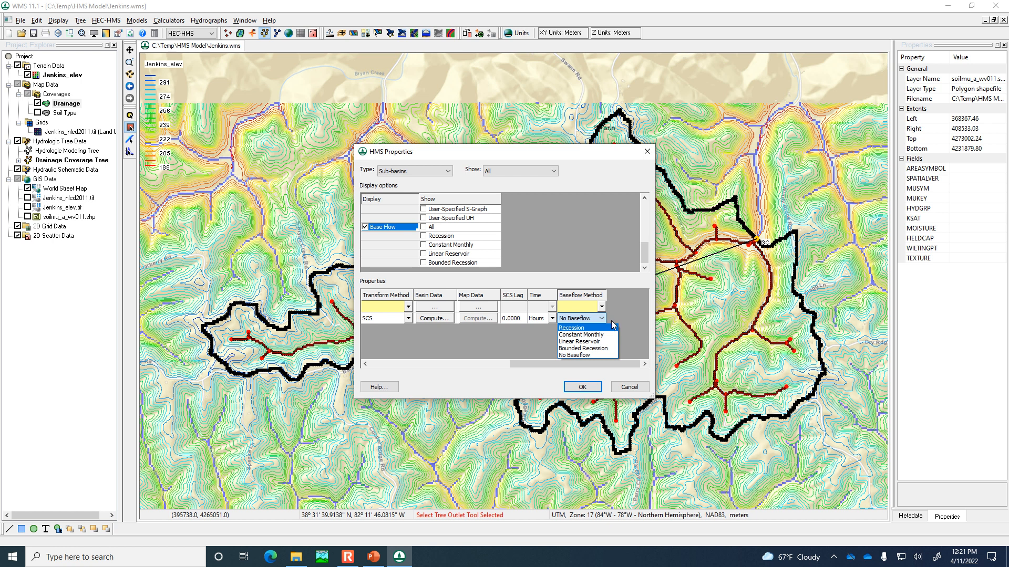
click(598, 356)
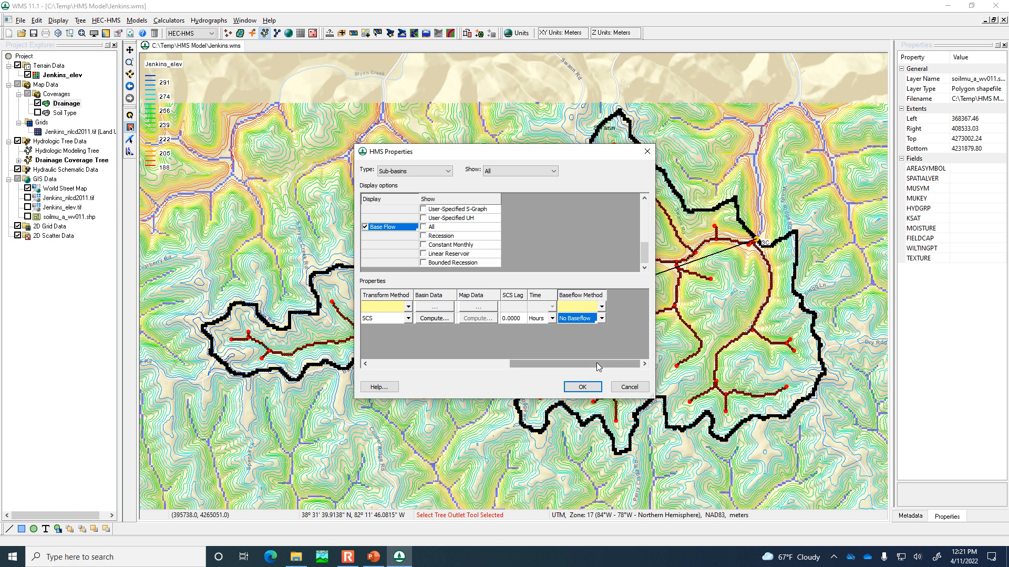
- Review the sub-basin's loss rate parameters, including initial abstraction, SCS curve number and impervious percentage
drag(645, 254, 649, 197)
drag(567, 365, 348, 363)
click(433, 363)
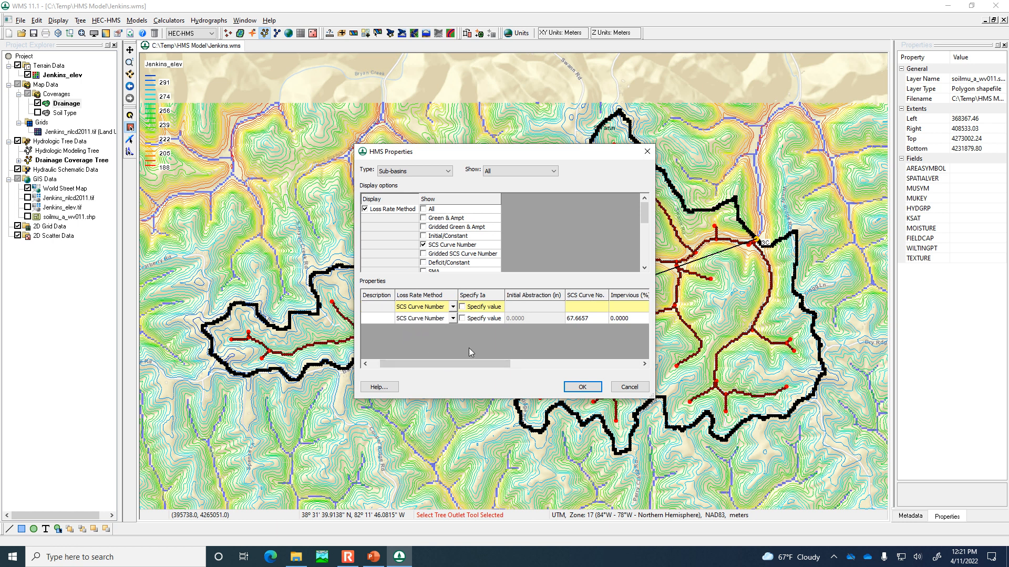
click(588, 317)
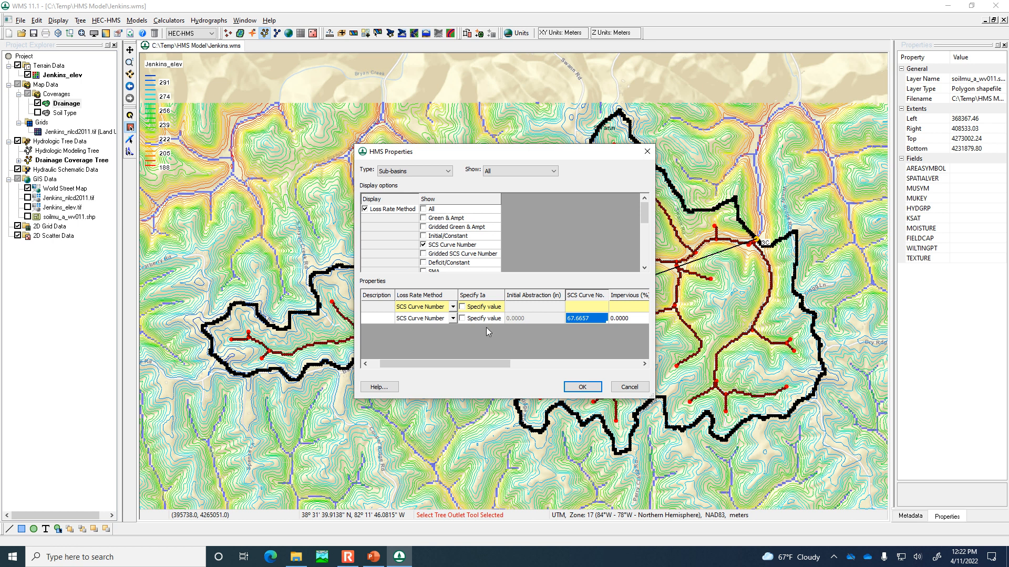
drag(442, 361, 519, 368)
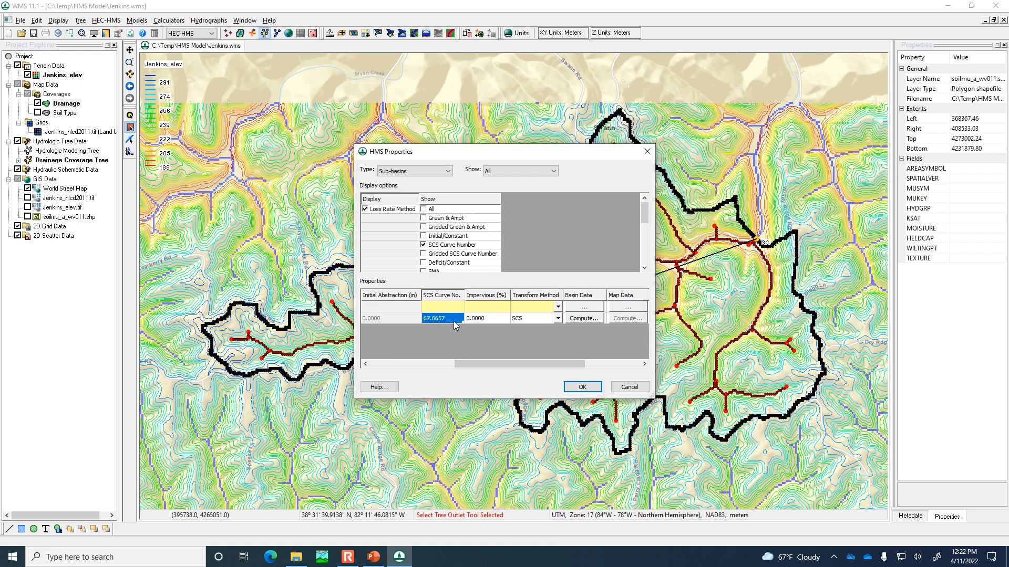
click(488, 319)
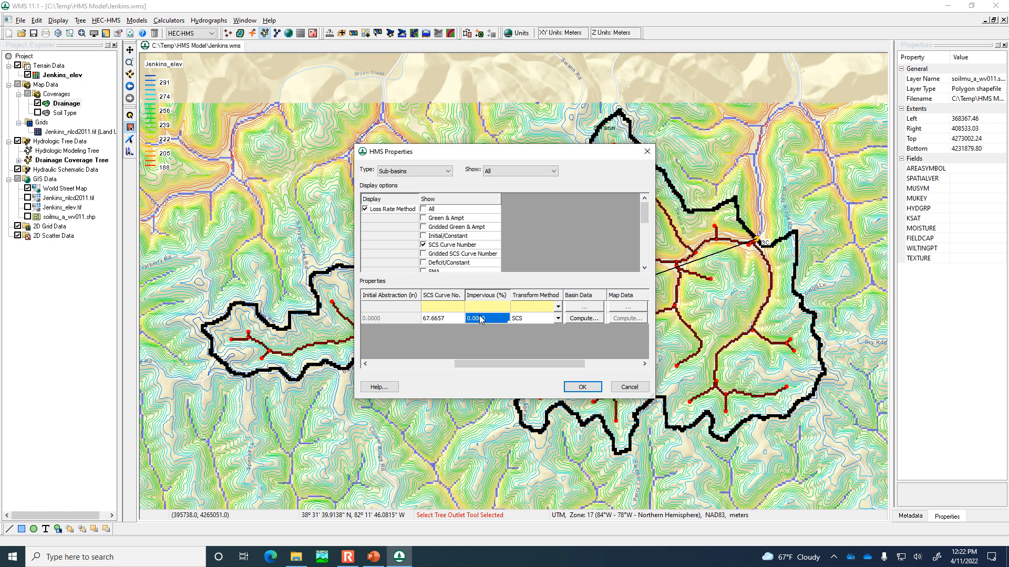
- Compute the sub-basin's lag time from basin data with the SCS Method and accept the HMS properties
drag(493, 364, 541, 368)
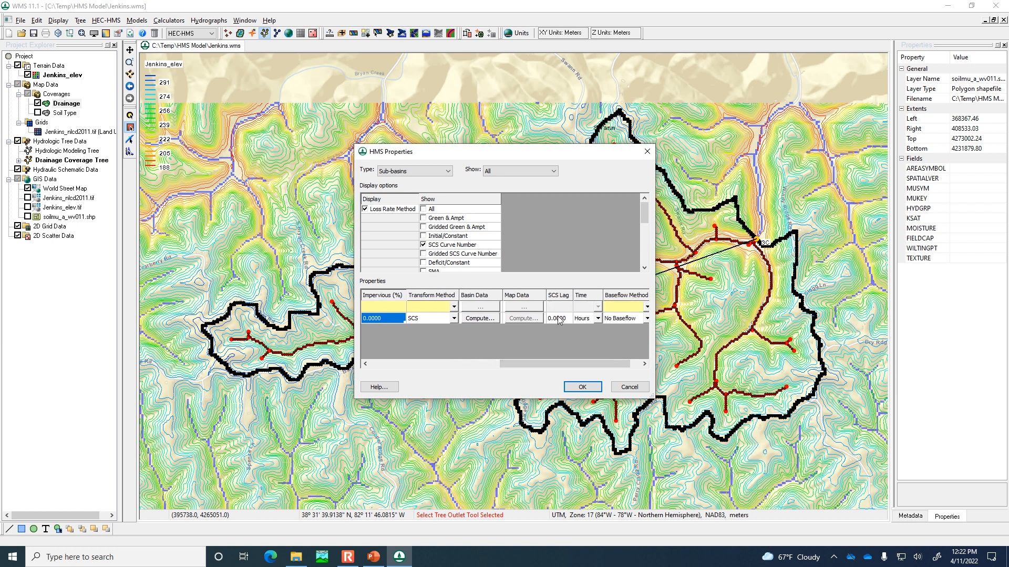
drag(644, 217, 642, 234)
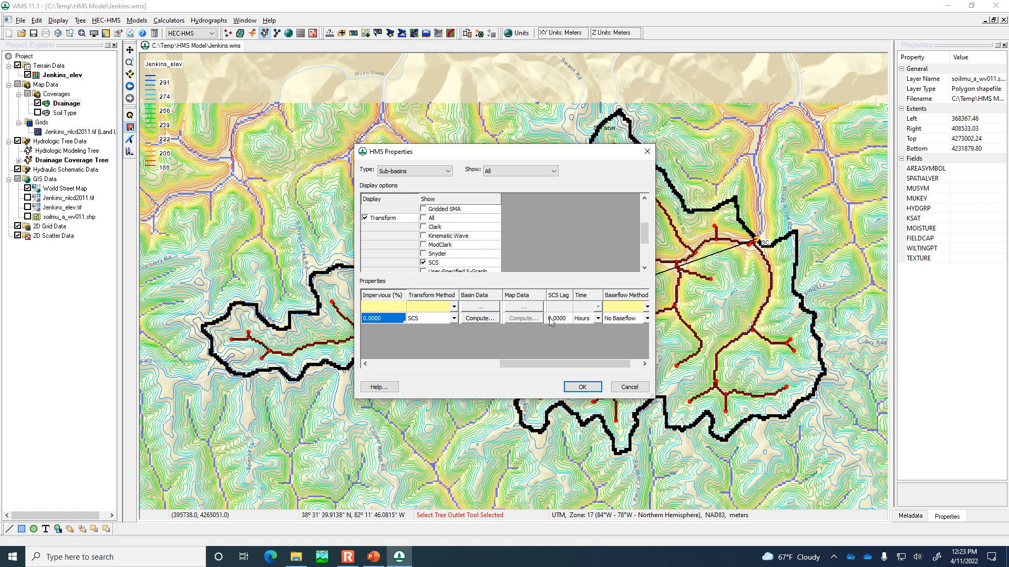
click(485, 318)
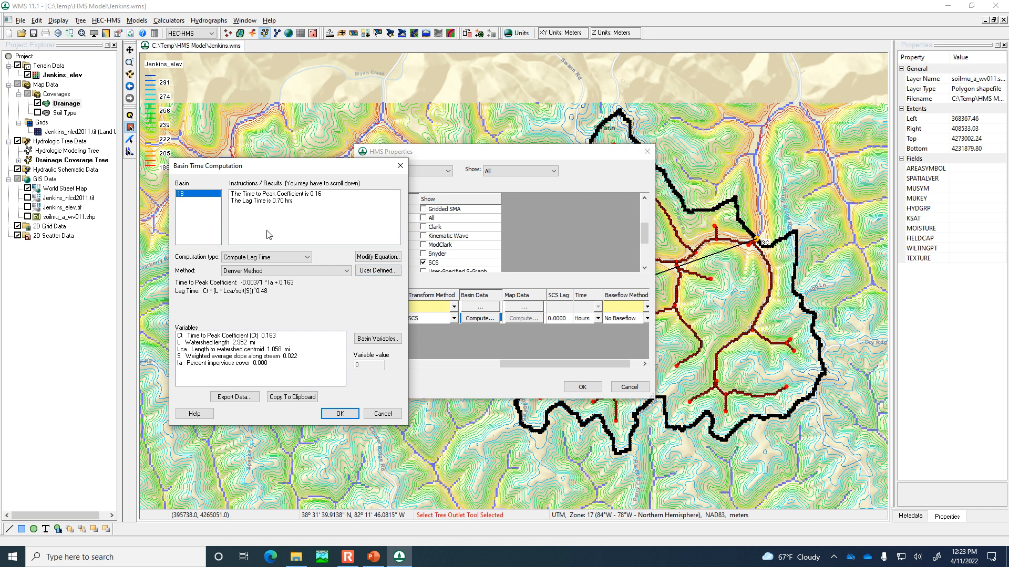
click(277, 271)
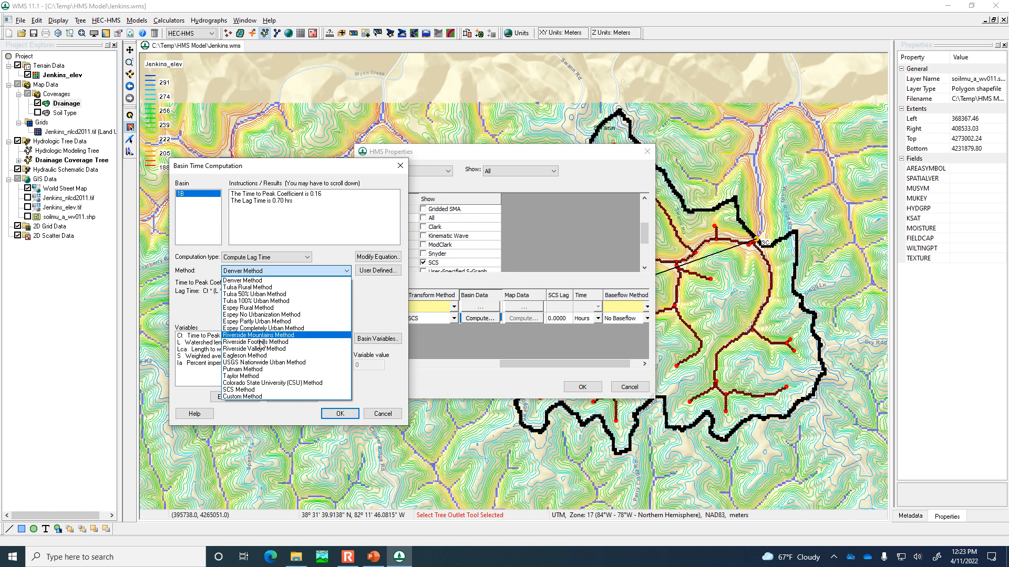
click(258, 390)
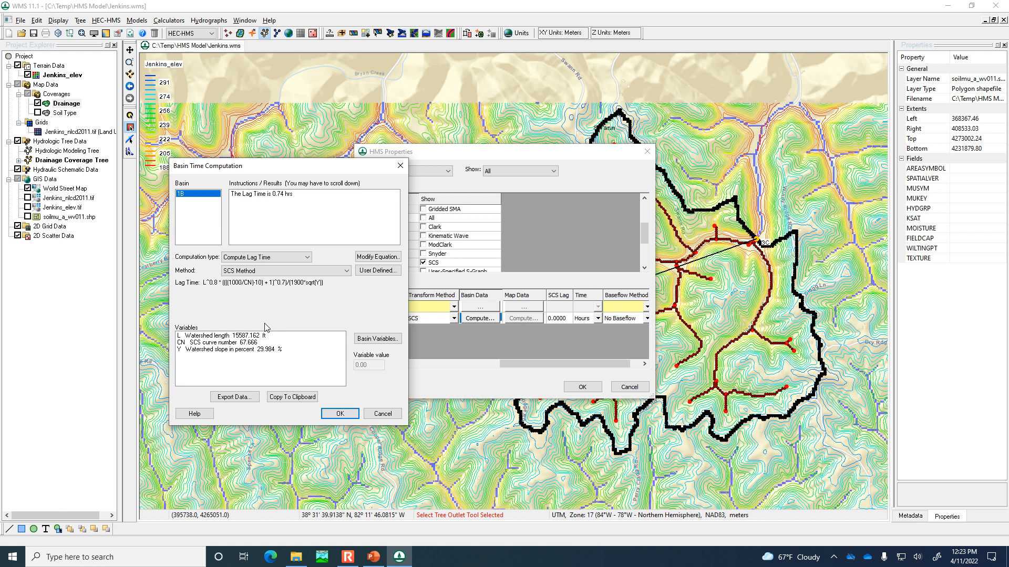
click(337, 414)
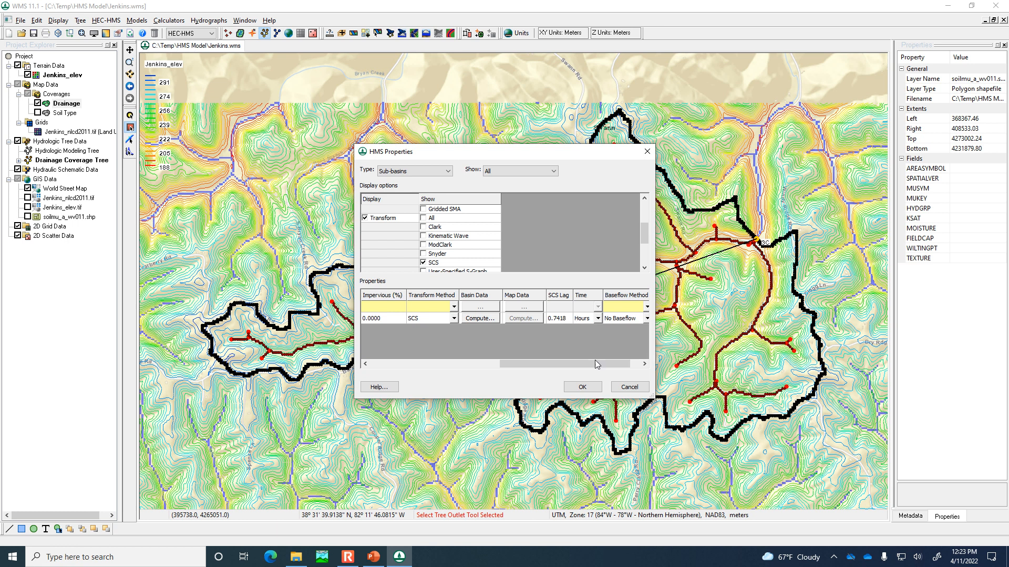
drag(595, 361, 605, 362)
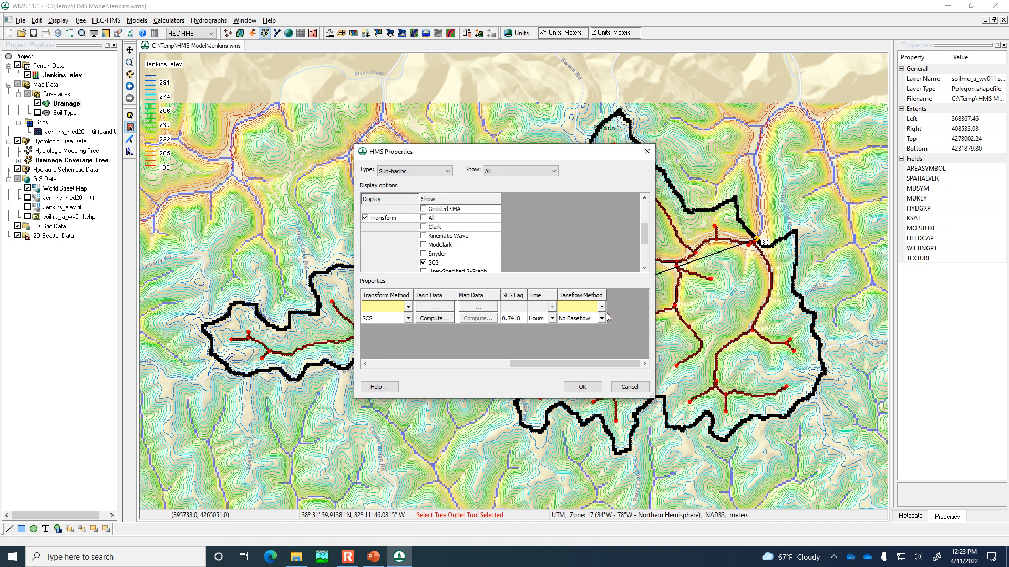
drag(647, 236, 650, 206)
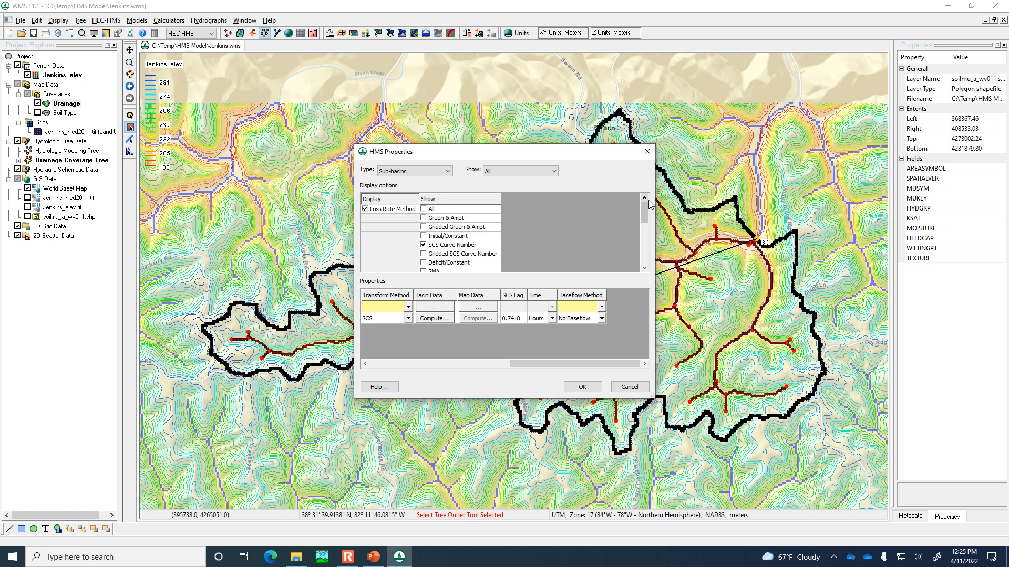
click(587, 391)
- In the HMS meteorological model, download the 10-year, 24-hr NOAA Atlas 14 precipitation in inches as the sub-basin's total depth
click(100, 22)
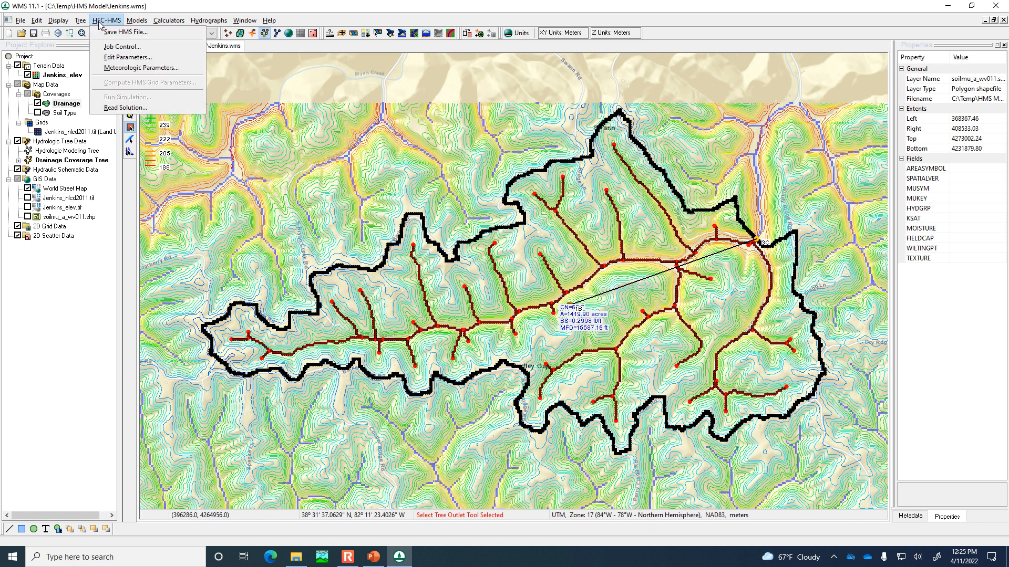
click(115, 71)
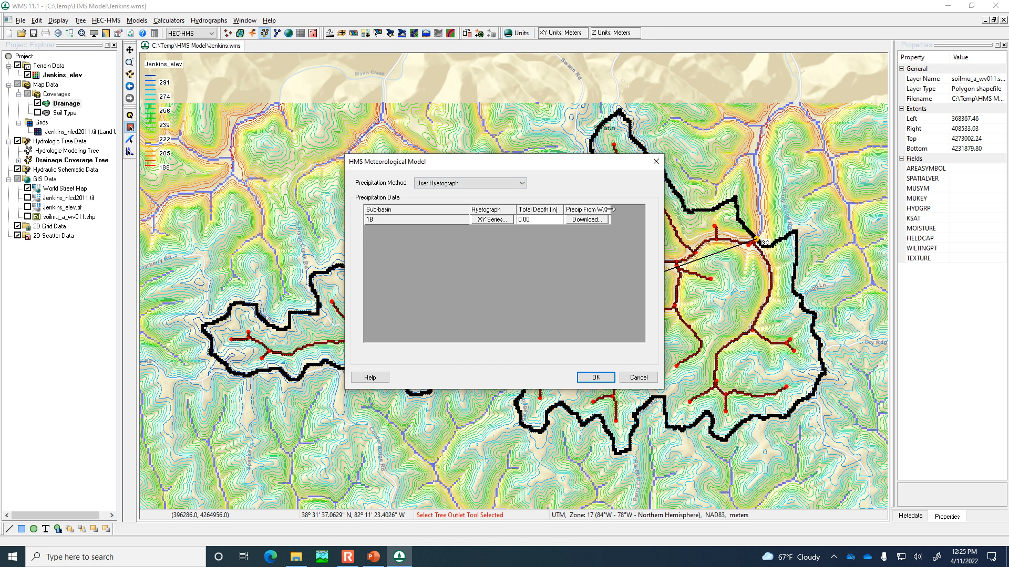
drag(610, 210, 627, 209)
click(603, 224)
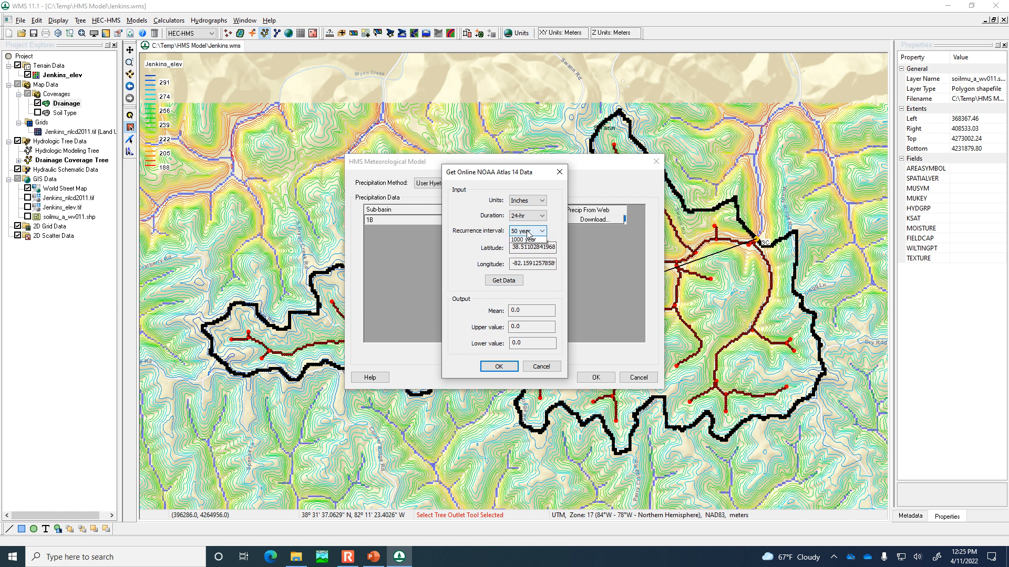
click(527, 231)
click(522, 262)
click(503, 282)
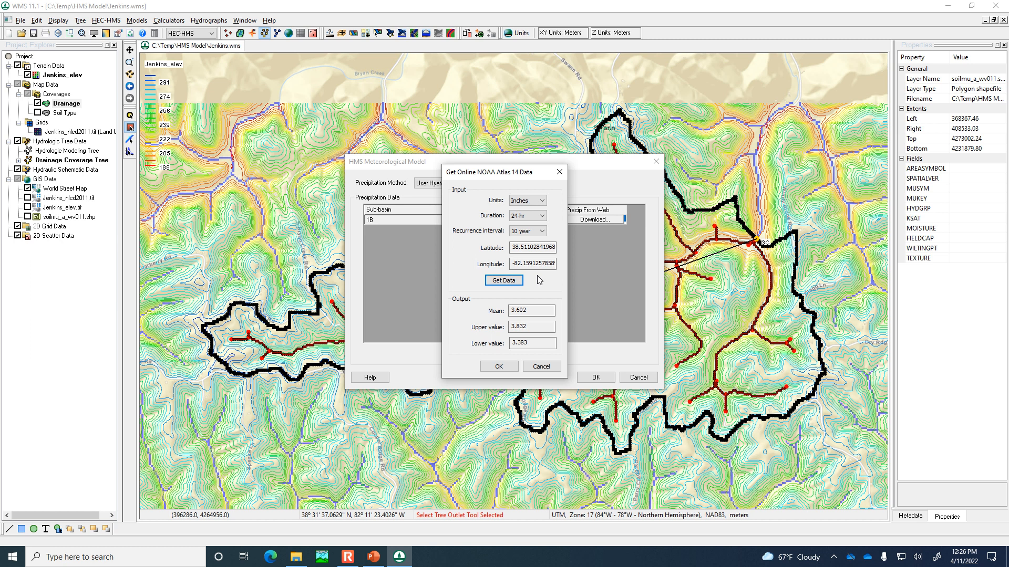
click(509, 368)
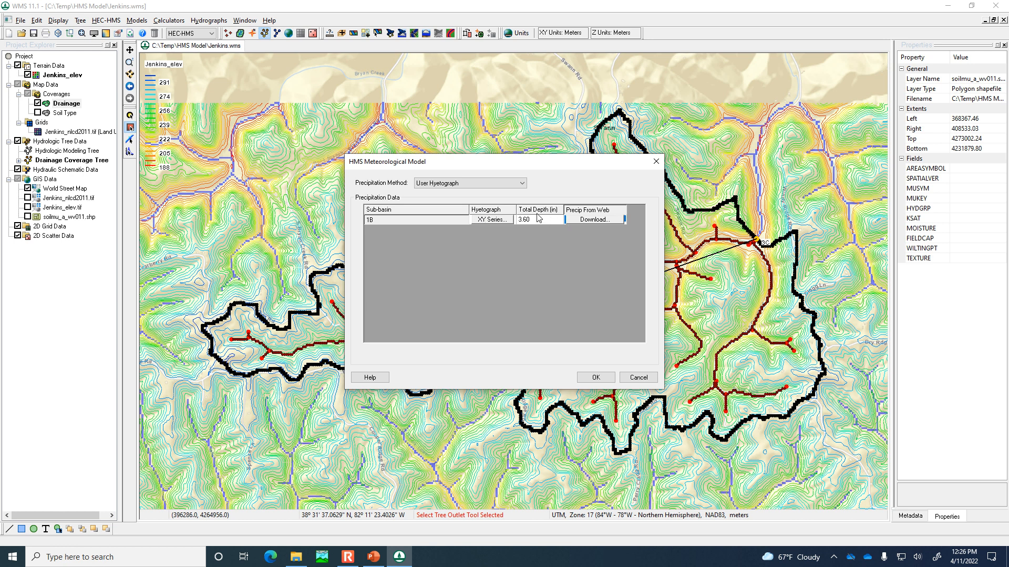
- Assign the typeII-24hour curve as the sub-basin's hyetograph and accept the meteorological model
click(501, 221)
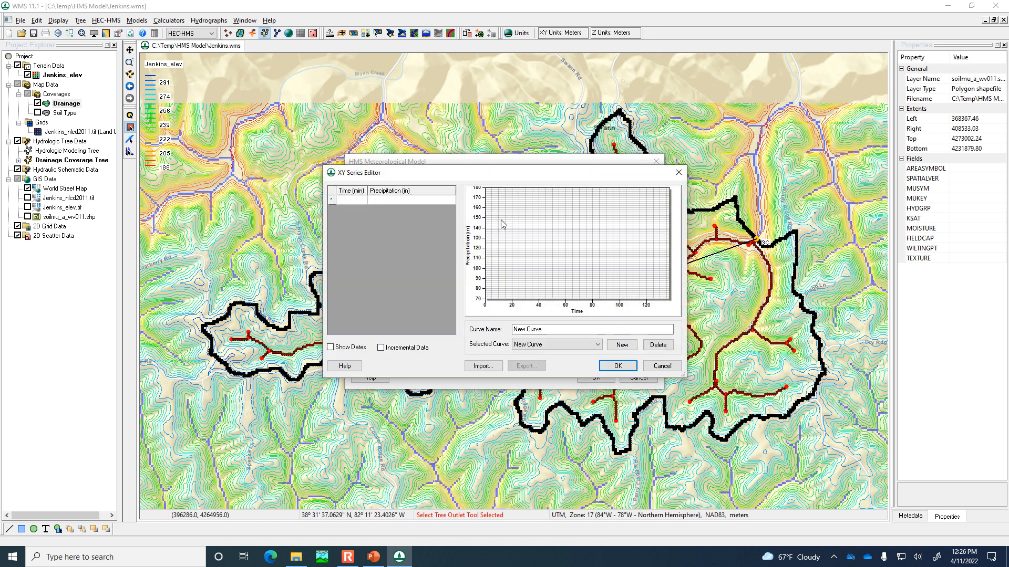
click(566, 345)
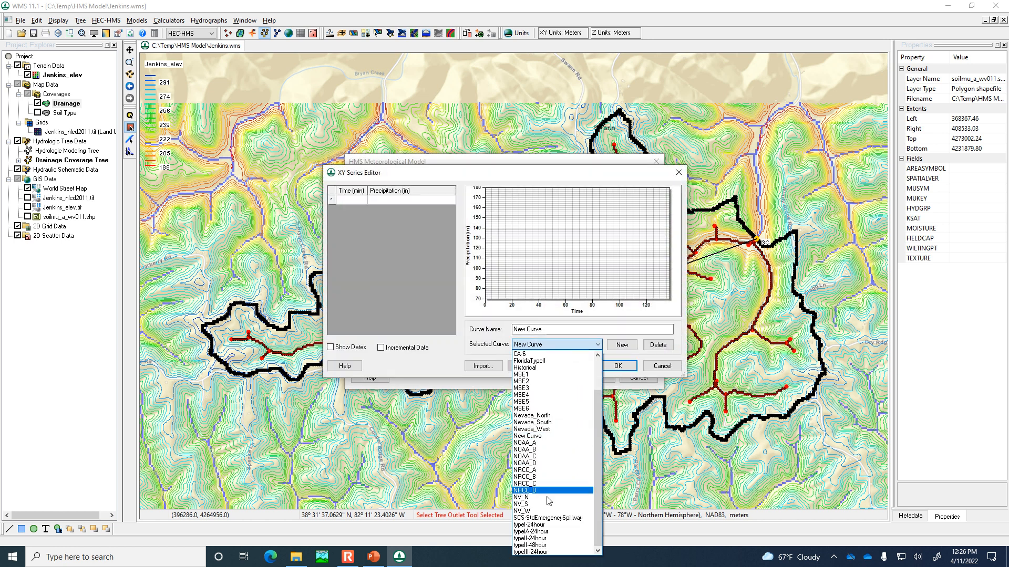
click(539, 539)
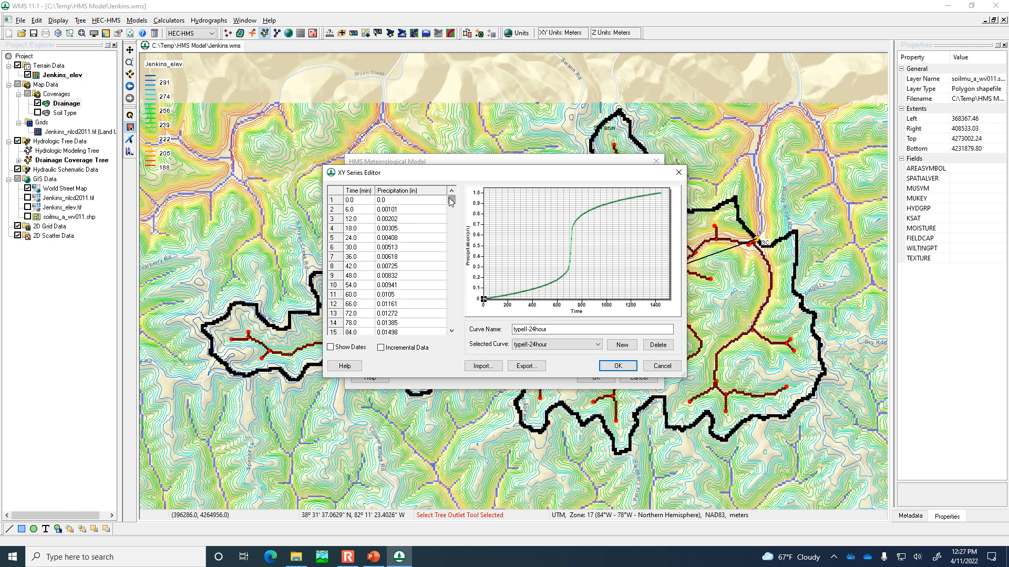
drag(450, 201, 440, 341)
click(620, 368)
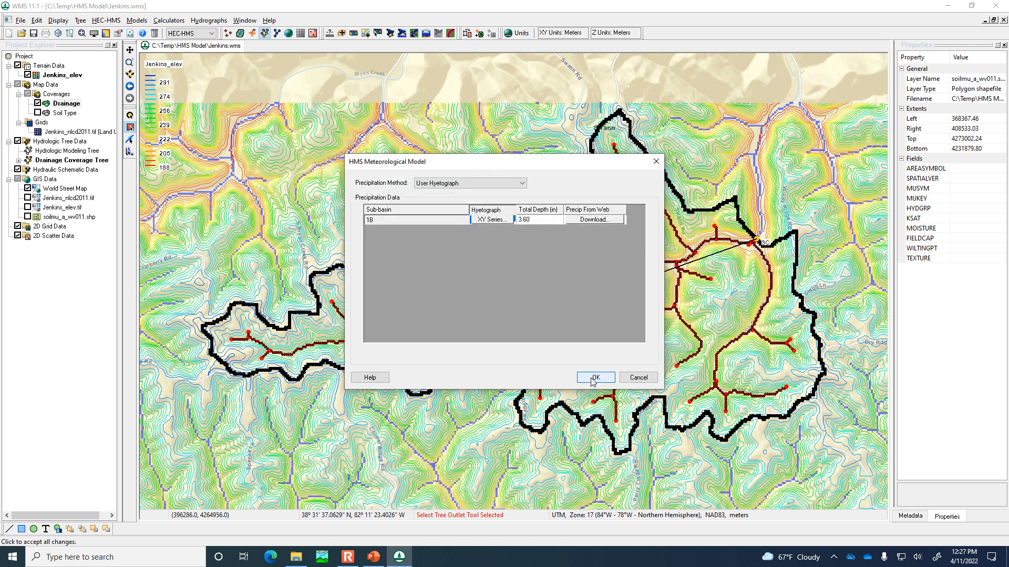
click(595, 378)
- Save the HMS file as Jenkins in a new folder named HMS export inside the Temp folder
click(111, 22)
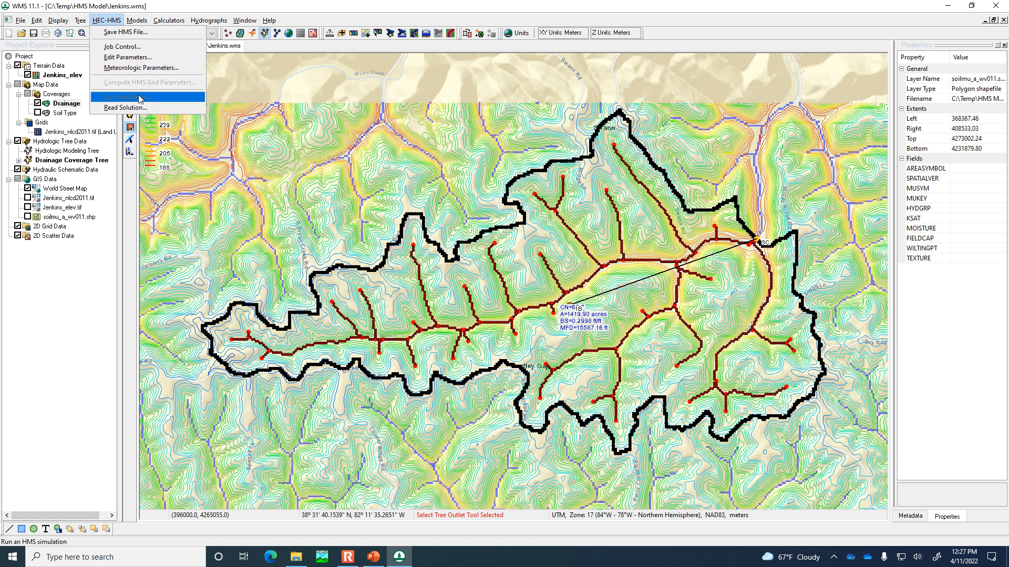
click(230, 8)
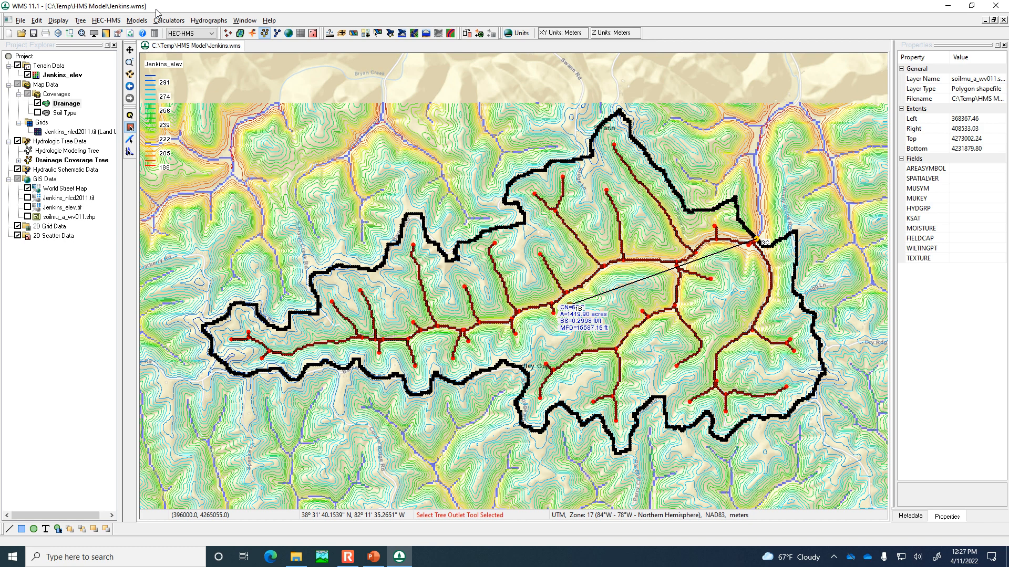
click(104, 22)
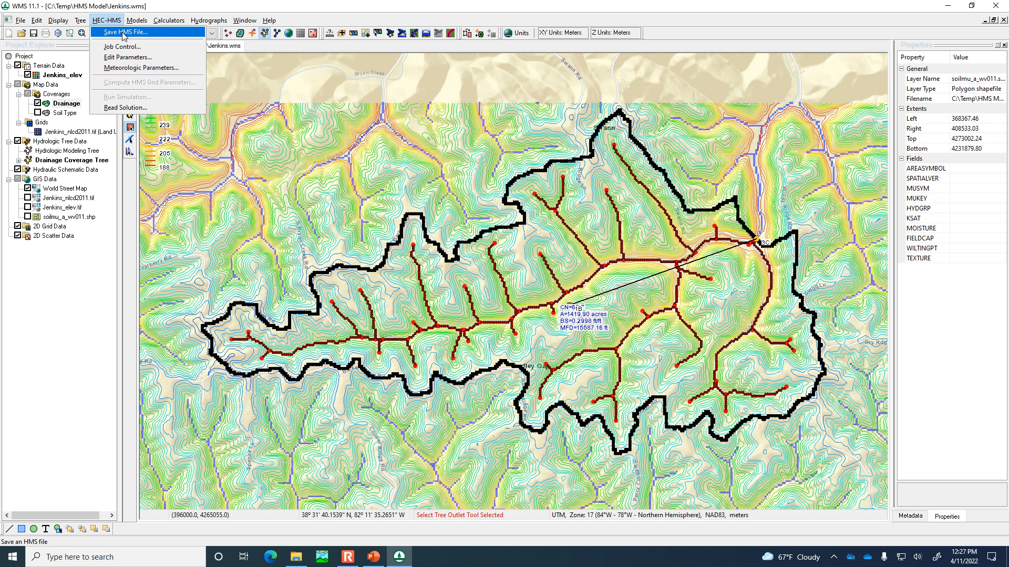
click(125, 33)
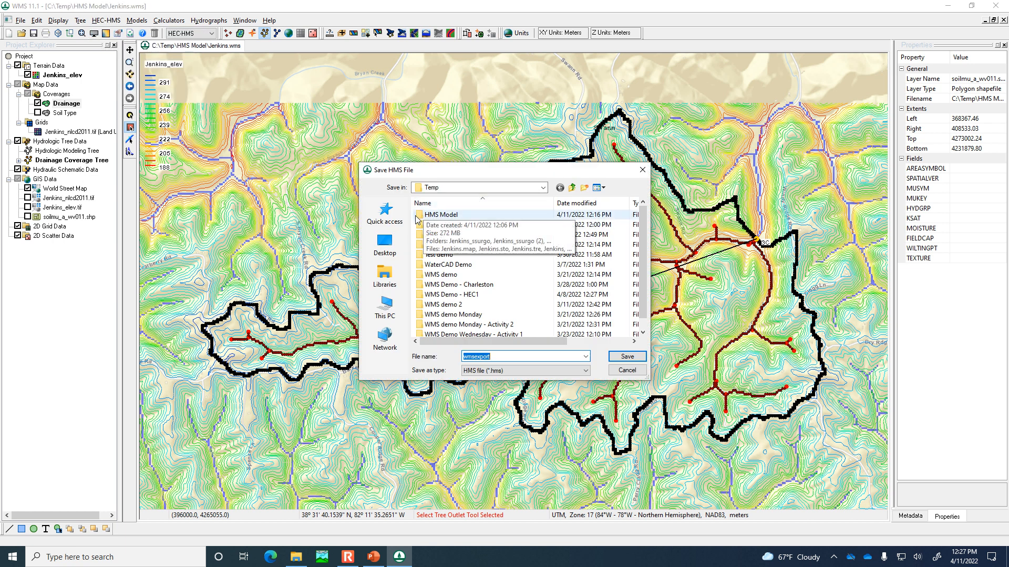
click(584, 188)
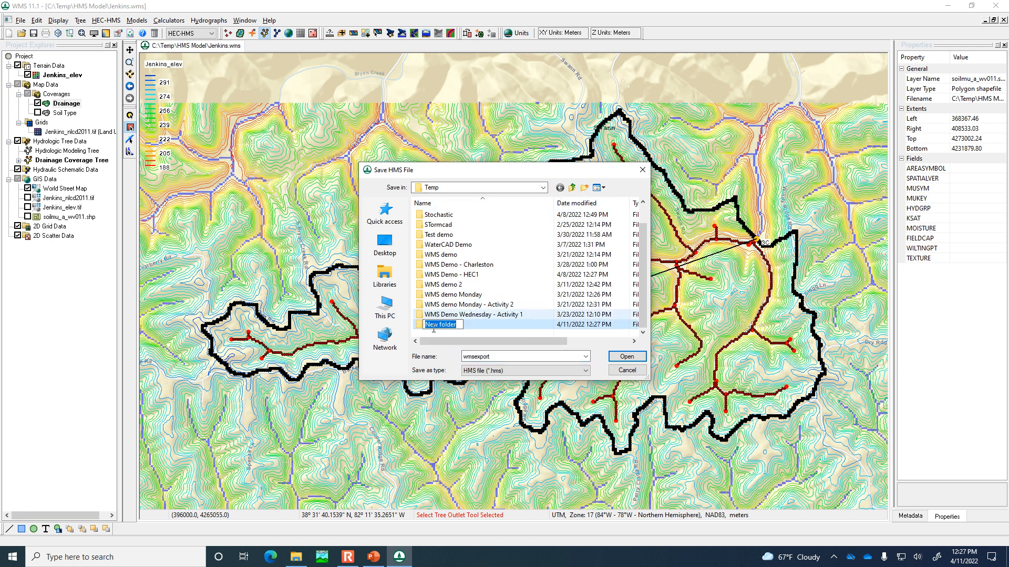
text(HMS export)
key(Return)
double_click(433, 328)
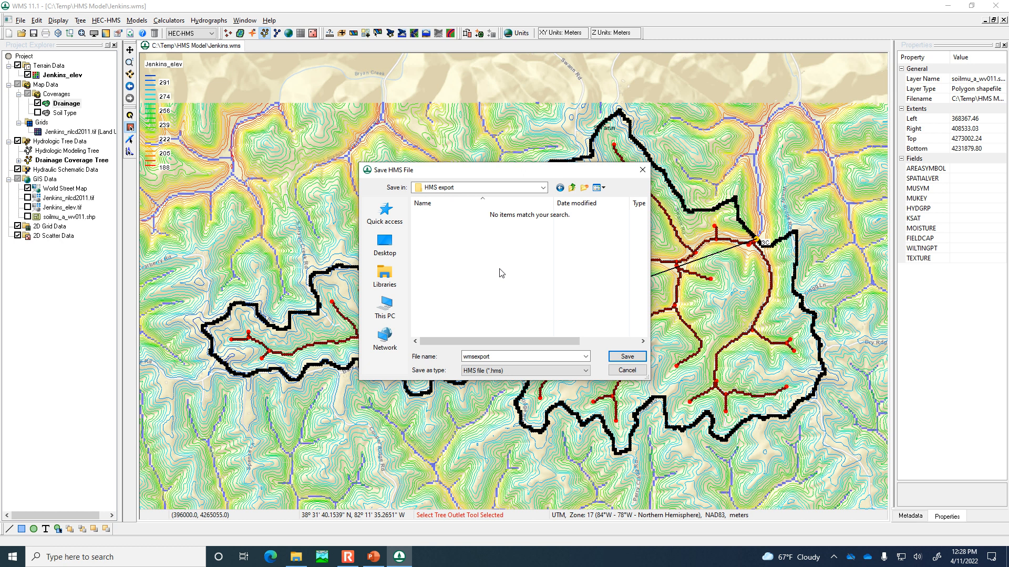
double_click(505, 357)
text(Jenkins)
click(627, 357)
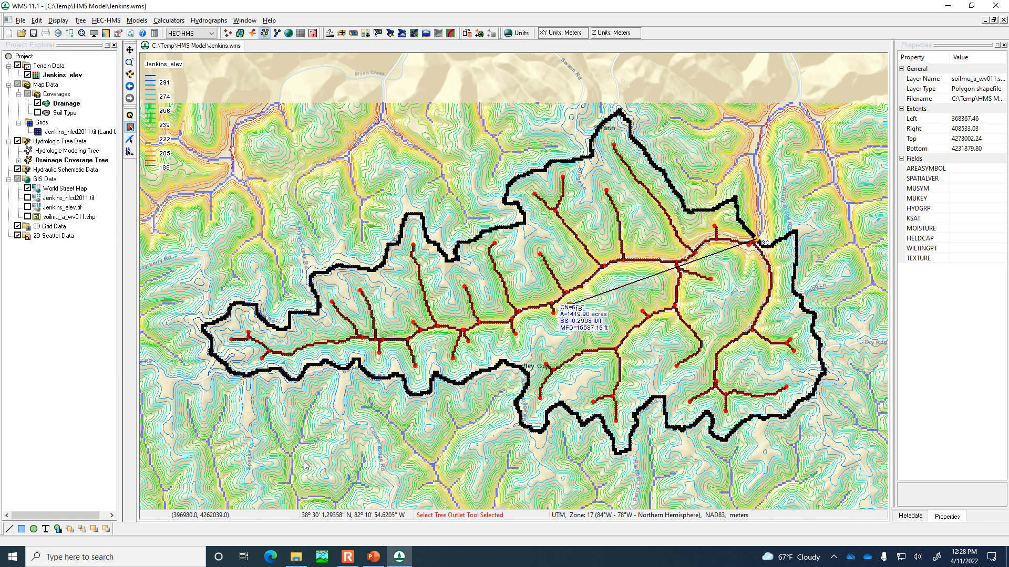
- Switch to File Explorer and examine the exported files in the HMS export folder inside Temp
click(296, 557)
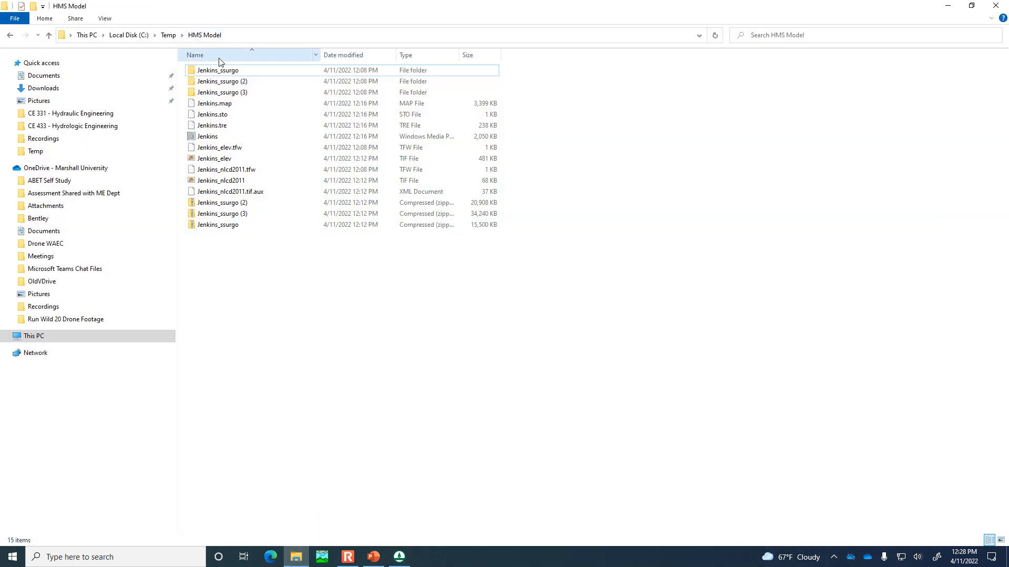
click(169, 36)
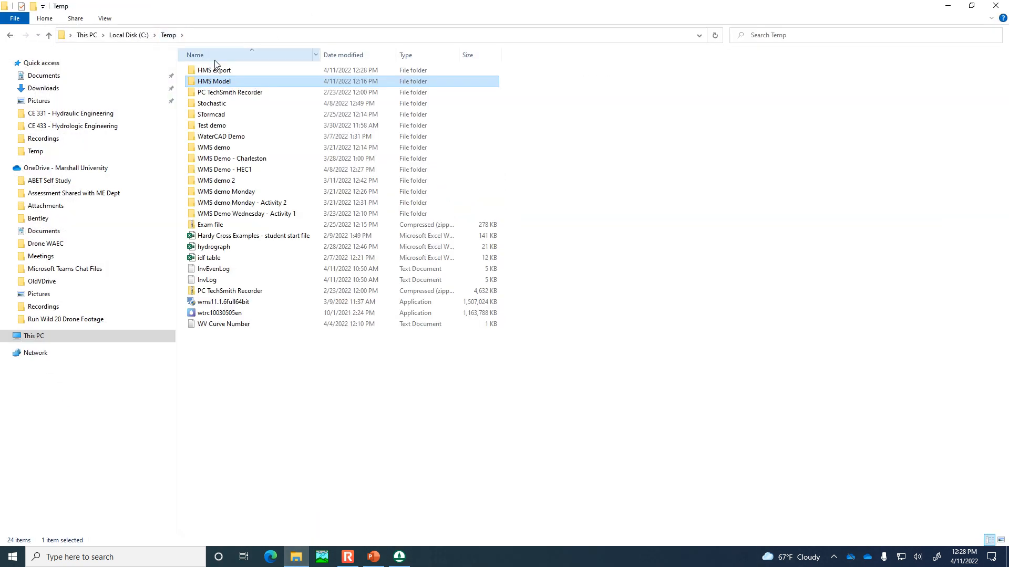
double_click(216, 71)
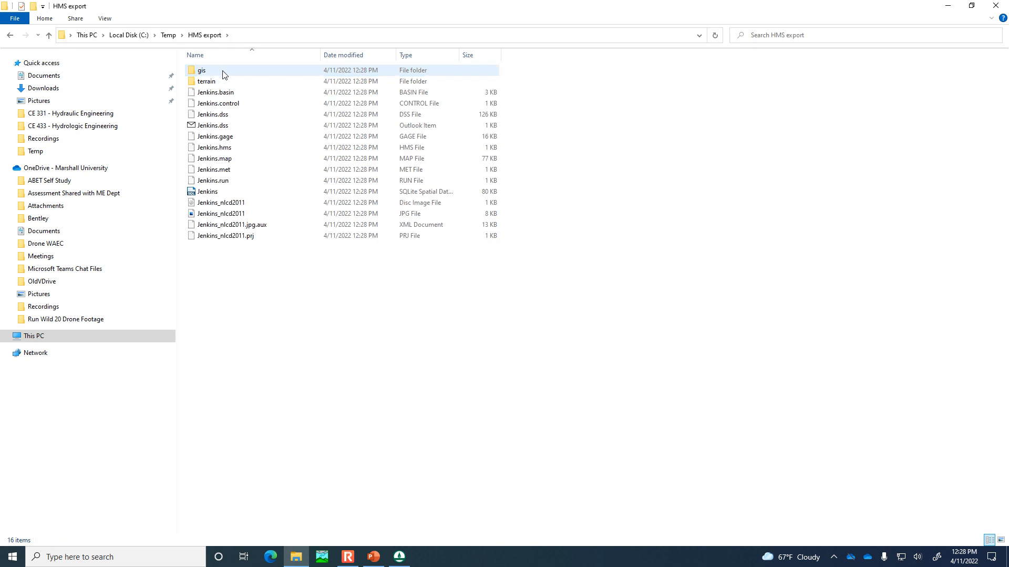
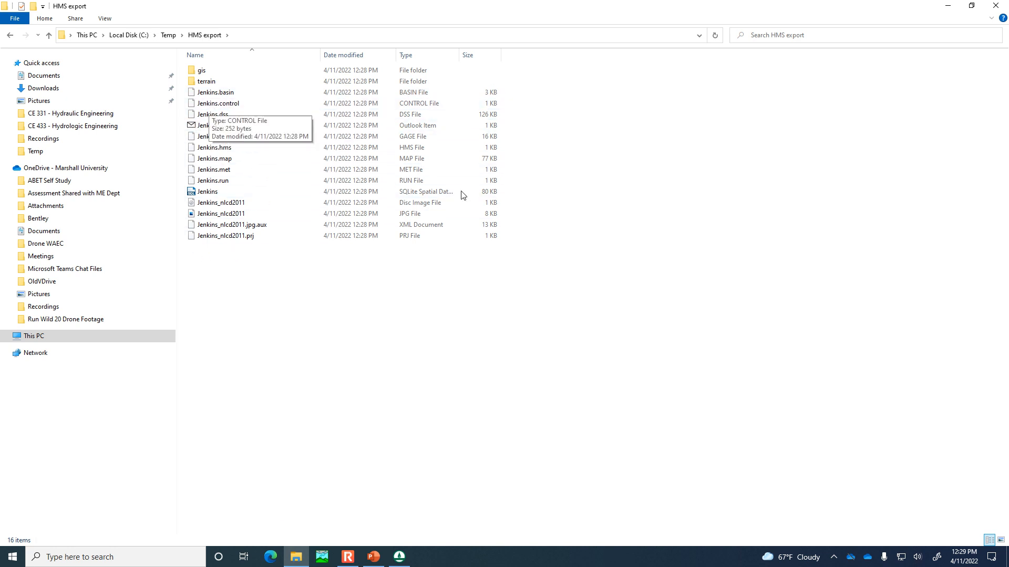
- Launch HEC-HMS 4.9 and narrow the explorer and editor panes to widen the main work area
click(324, 560)
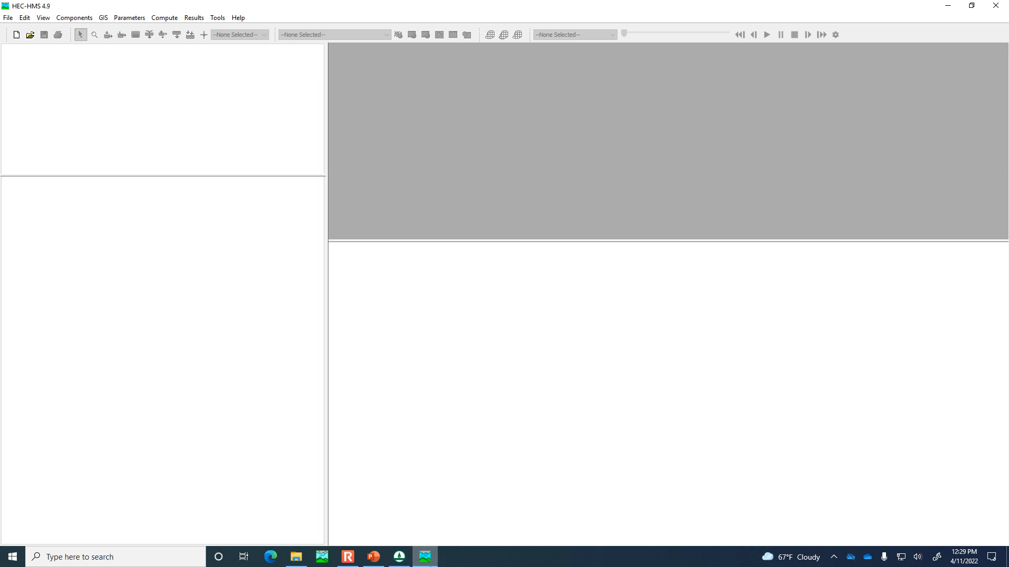
click(296, 564)
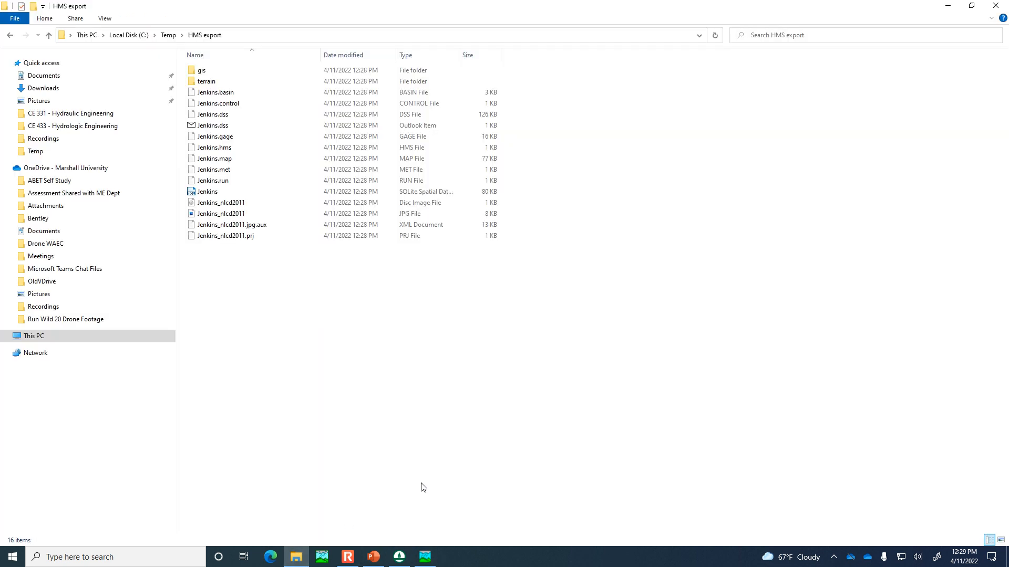
click(425, 560)
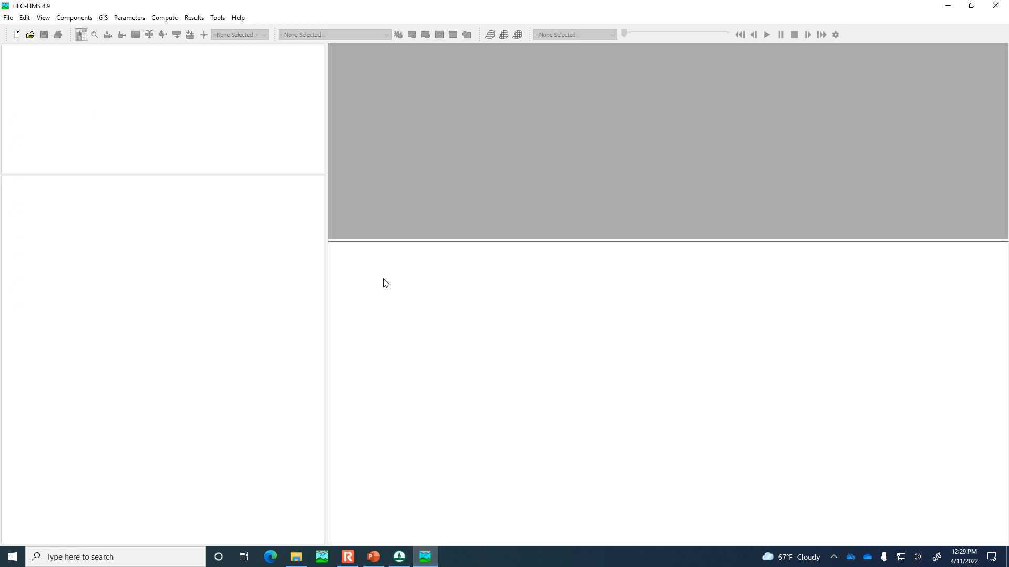
drag(326, 303, 162, 314)
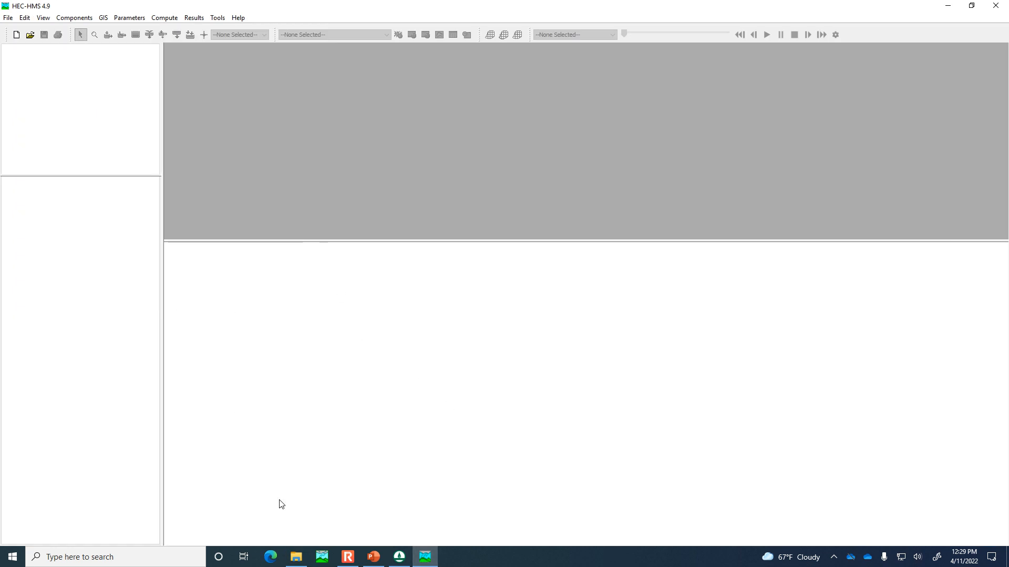
- Switch to Microsoft Edge and open the Google home page
click(272, 560)
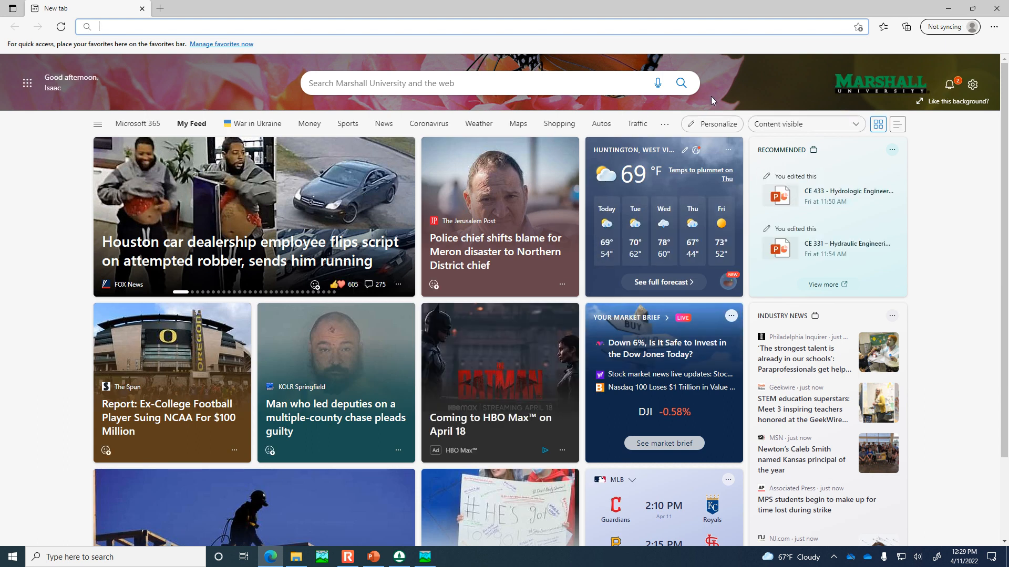
text(www.)
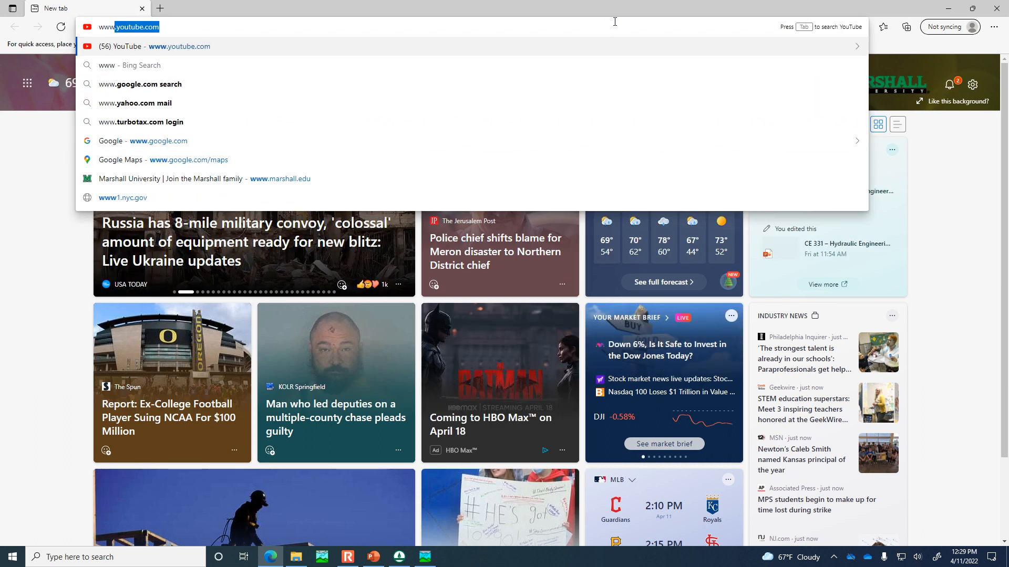
text(google)
key(Return)
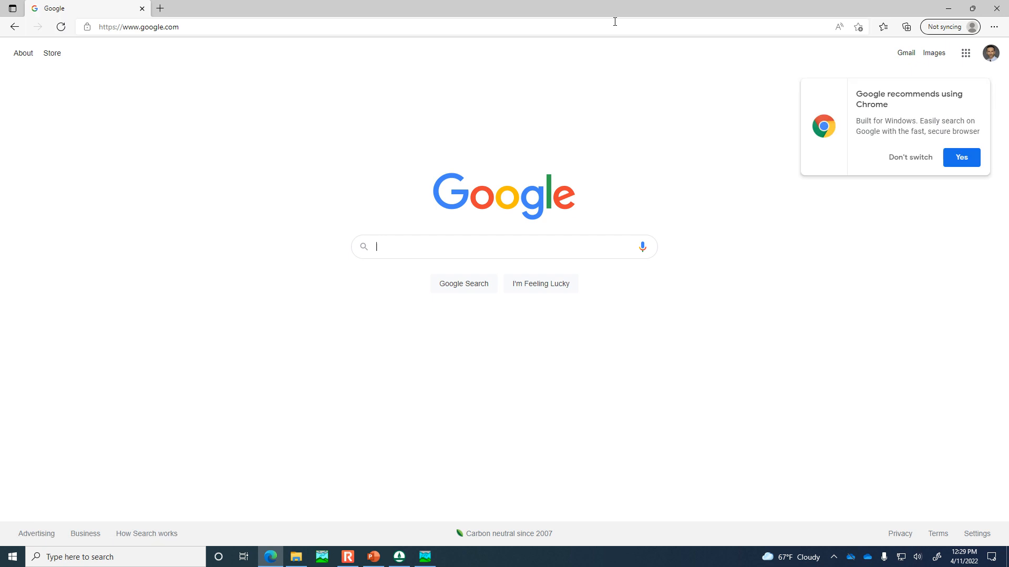
- Search Google for the HEC-HMS download and open the Hydrologic Engineering Center's HEC-HMS Downloads page
text(hec-hms downloan)
key(Return)
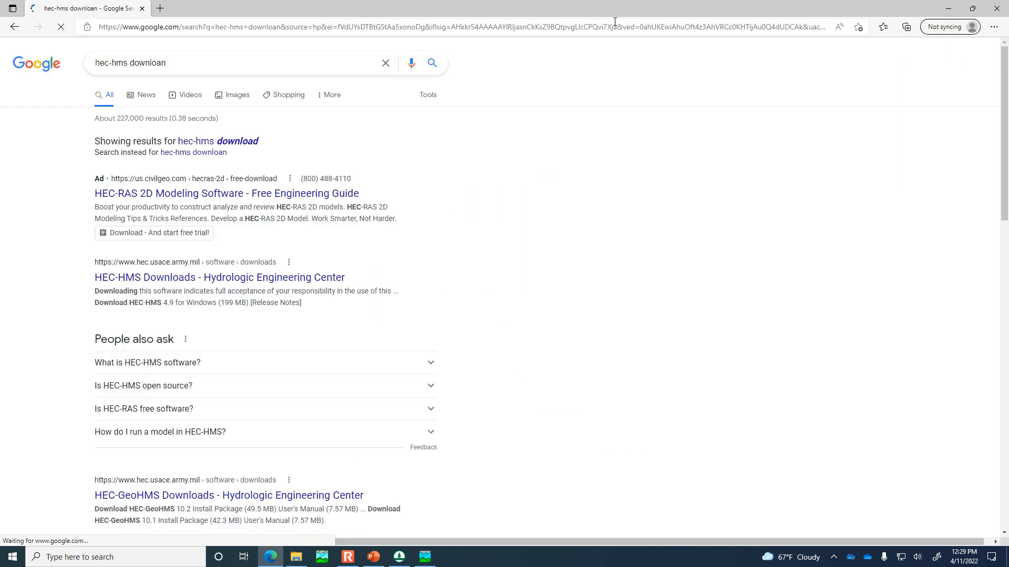
click(210, 279)
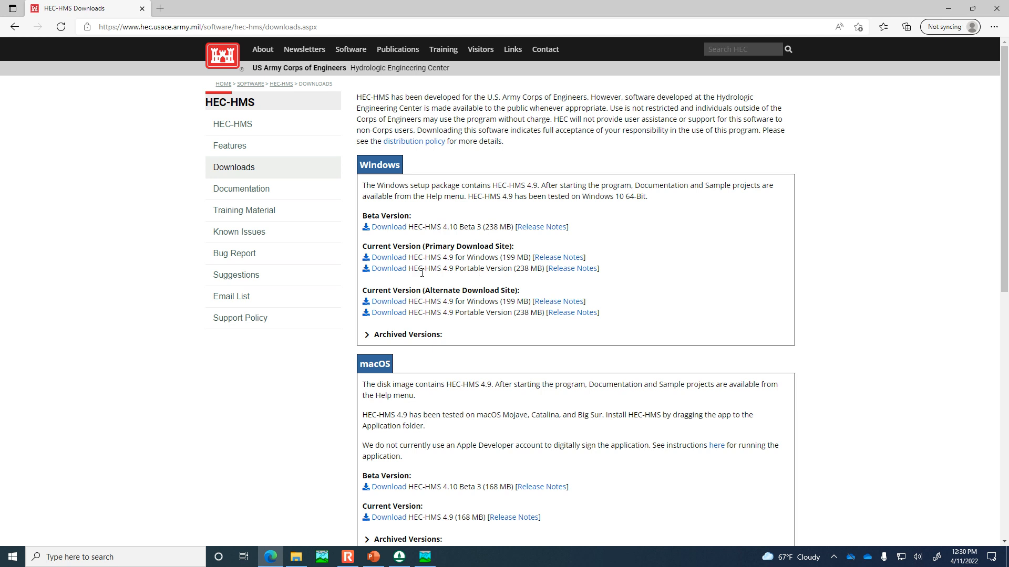
- Enlarge the downloads page and examine the HEC-HMS 4.9 Windows and Portable Version download options
key(ctrl+plus)
key(ctrl+plus)
key(ctrl+plus)
key(ctrl+plus)
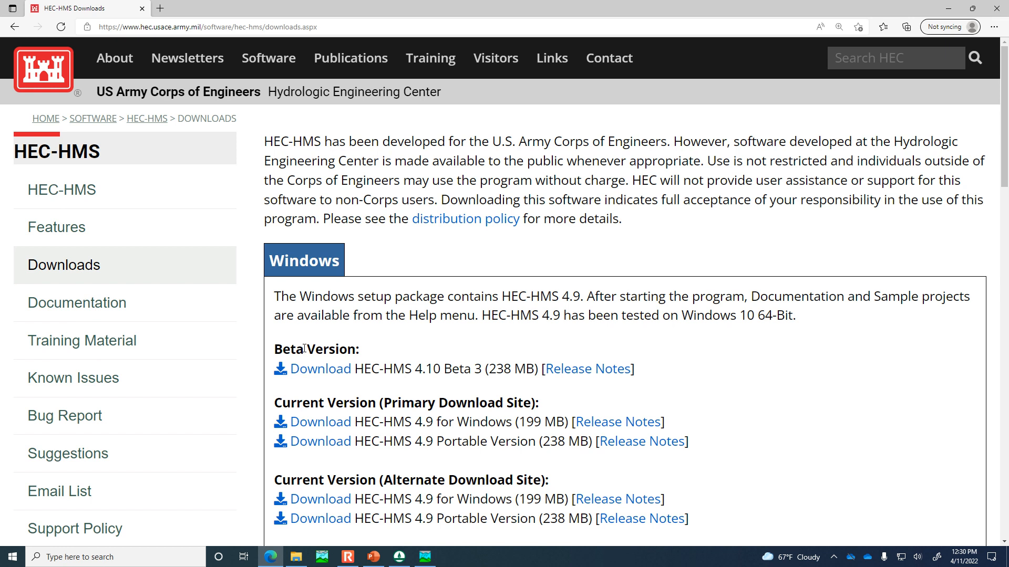
scroll(305, 349, down, 1)
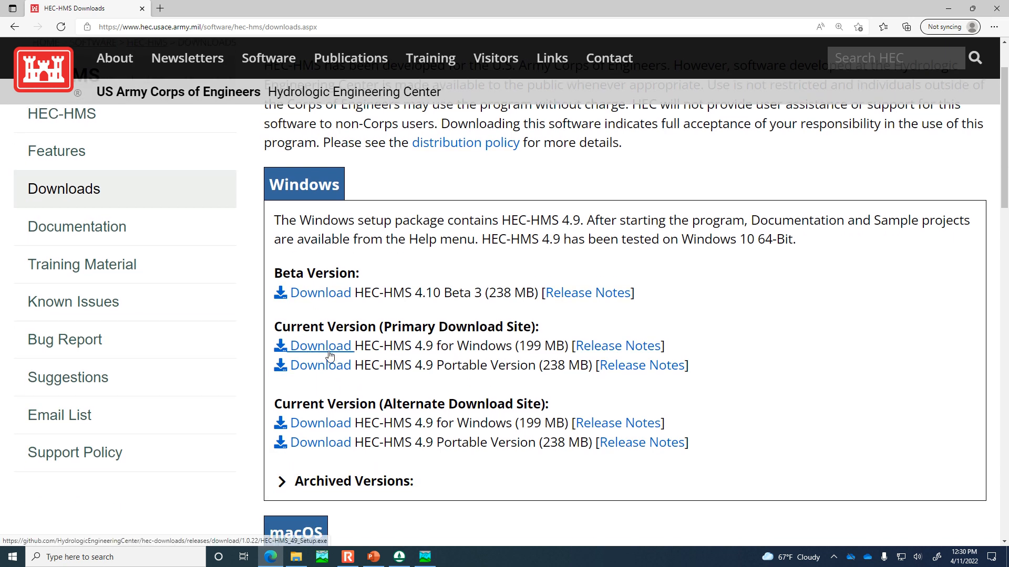
drag(510, 347, 460, 359)
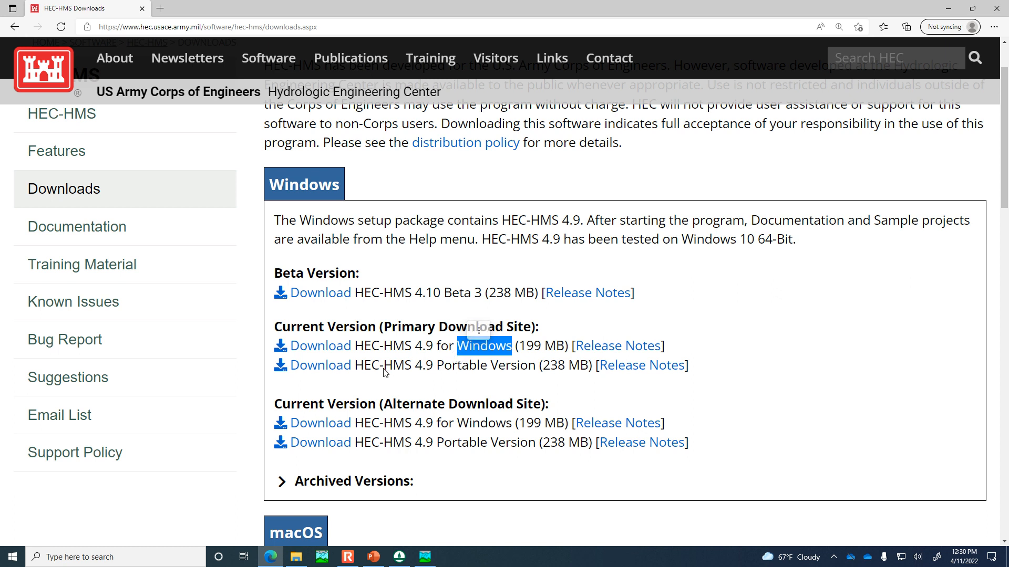
click(438, 365)
drag(438, 365, 533, 366)
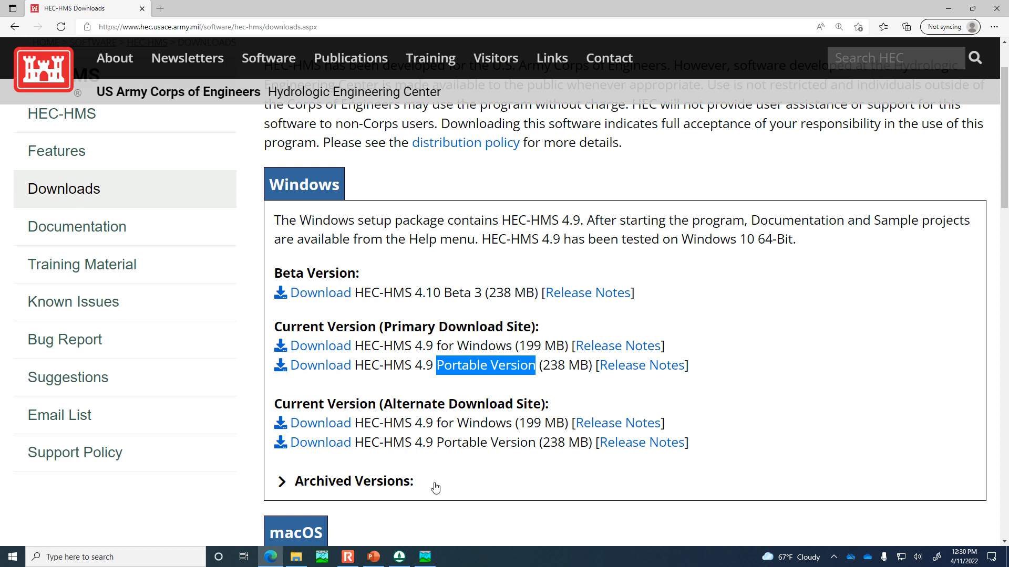
- Switch to HEC-HMS 4.9 and open Jenkins.hms from the HMS export folder in Temp, converting the project to Version 4.9
click(426, 558)
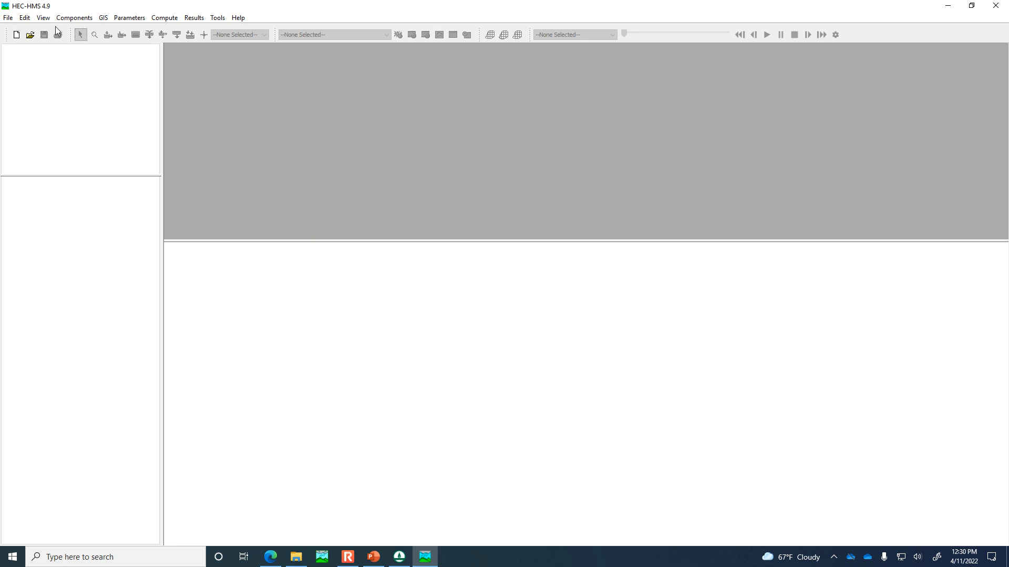
click(30, 35)
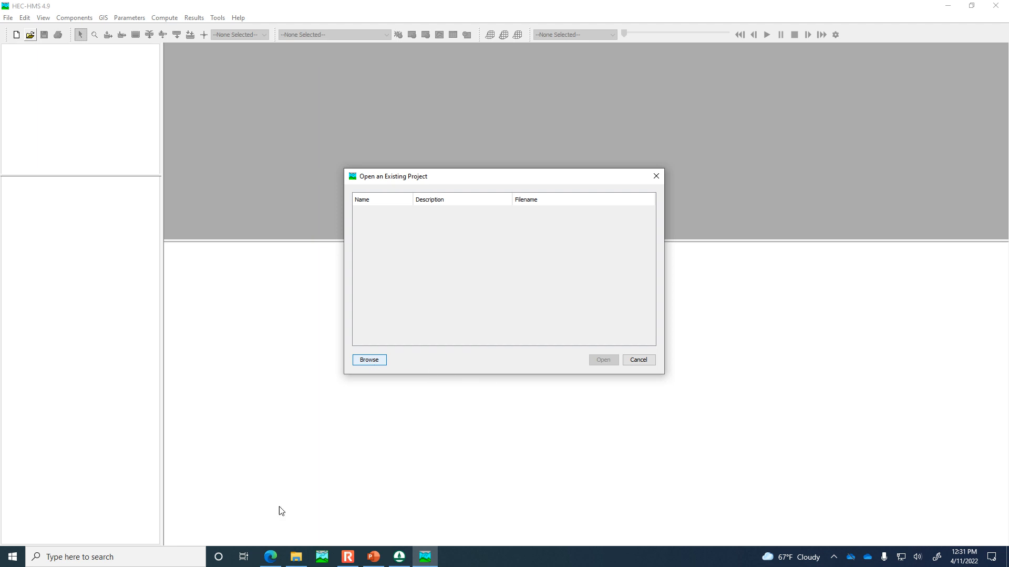
click(295, 557)
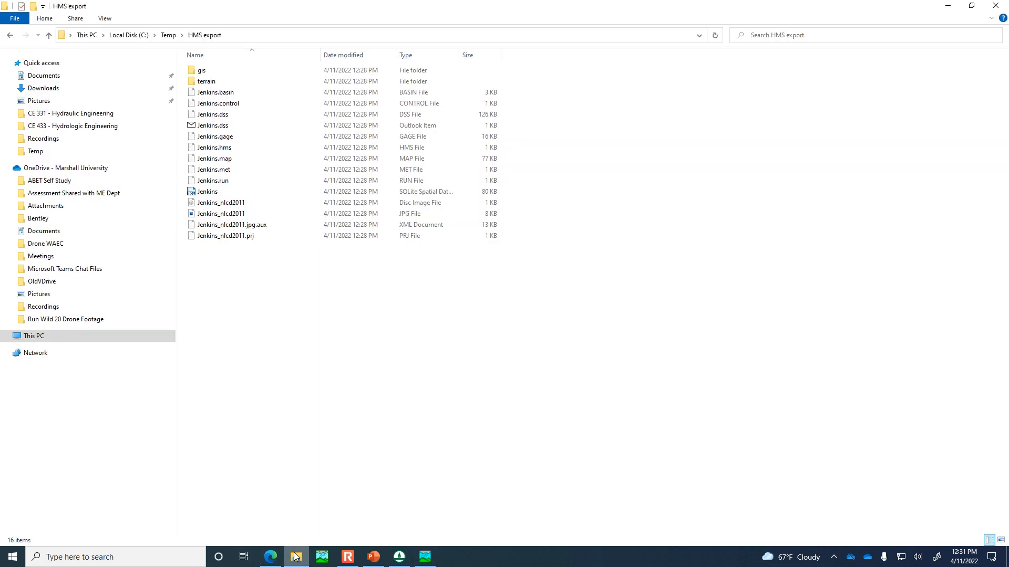
click(296, 556)
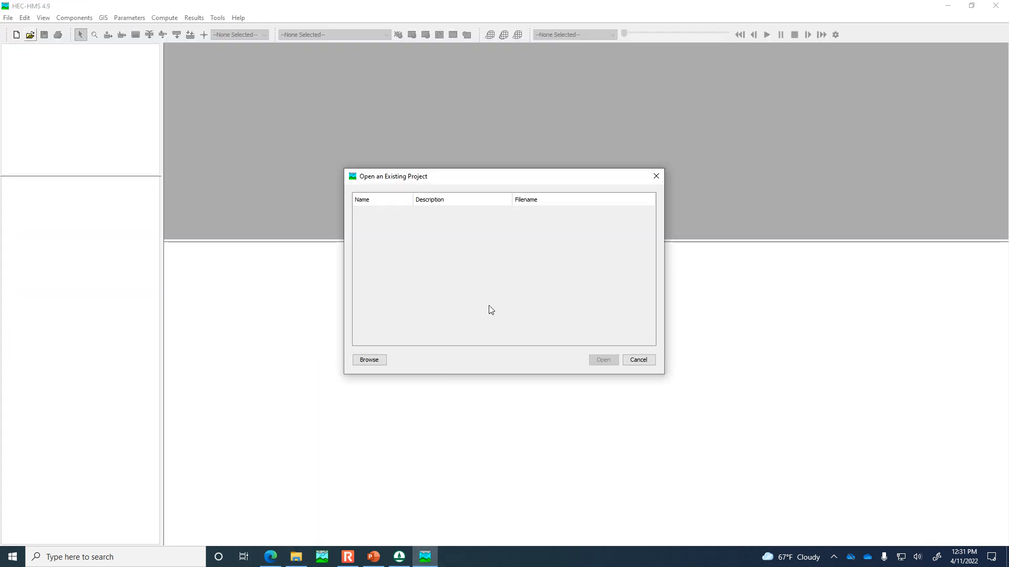
click(375, 361)
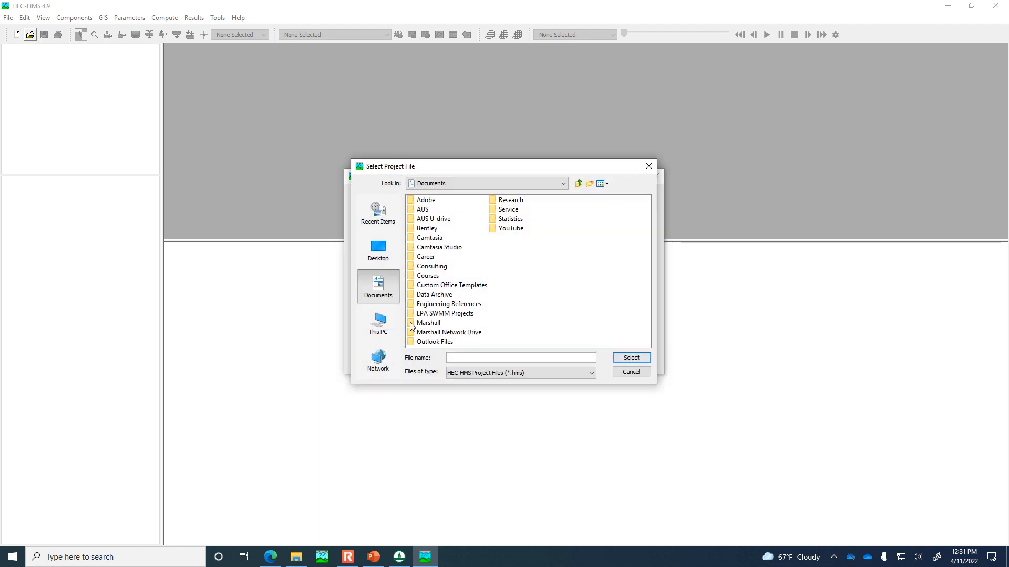
click(377, 321)
double_click(445, 266)
double_click(434, 276)
double_click(428, 201)
click(434, 219)
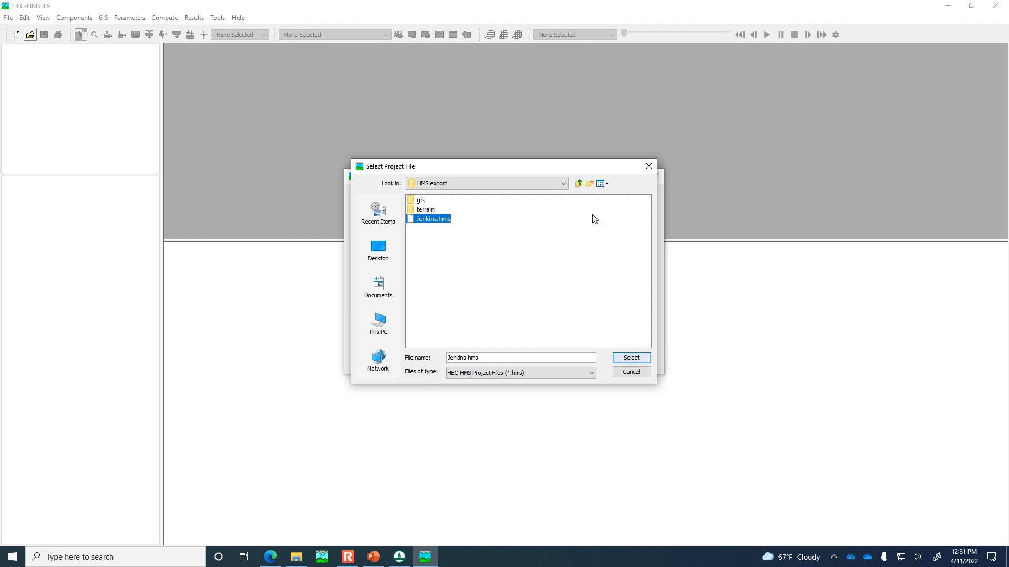
click(632, 358)
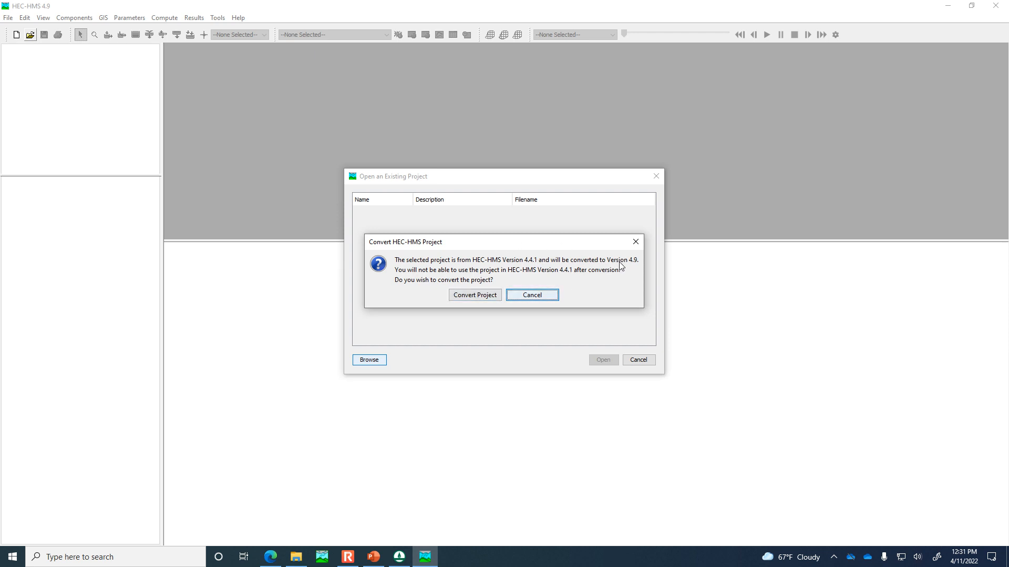
click(474, 295)
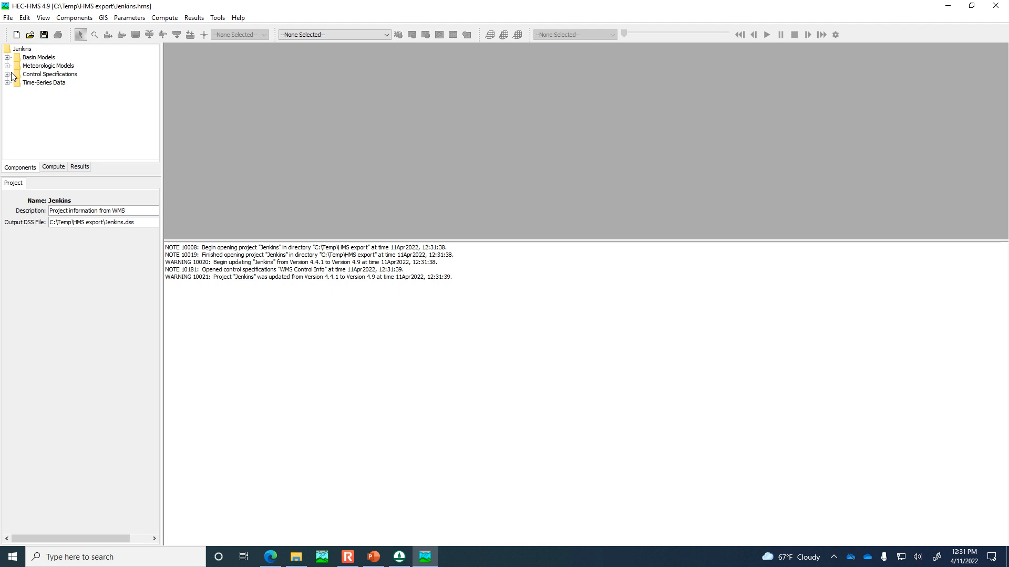
- Open the WMS Watershed basin model map and enlarge the map area and its window vertically
click(37, 58)
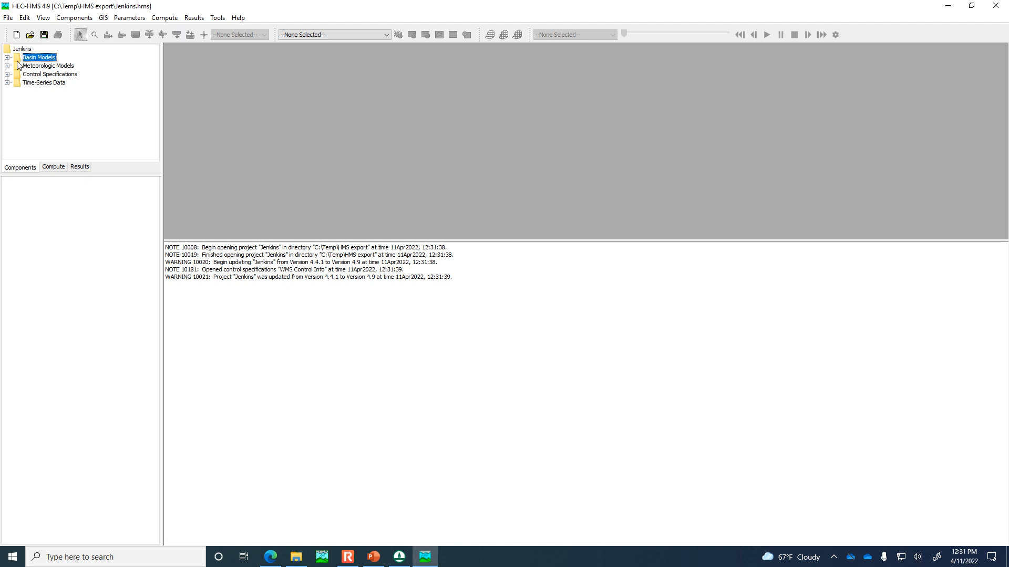
click(7, 57)
double_click(52, 67)
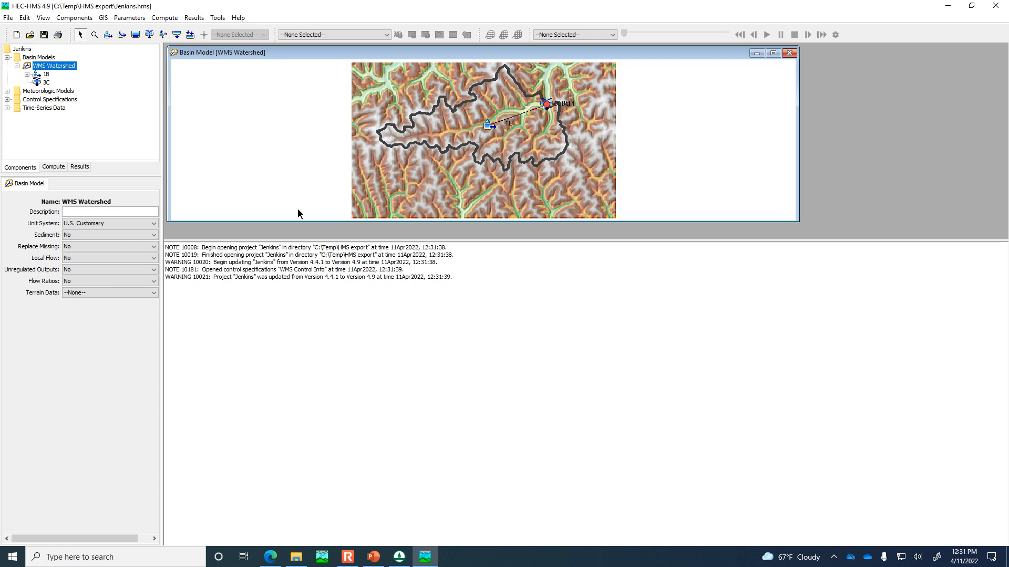
drag(297, 219, 271, 340)
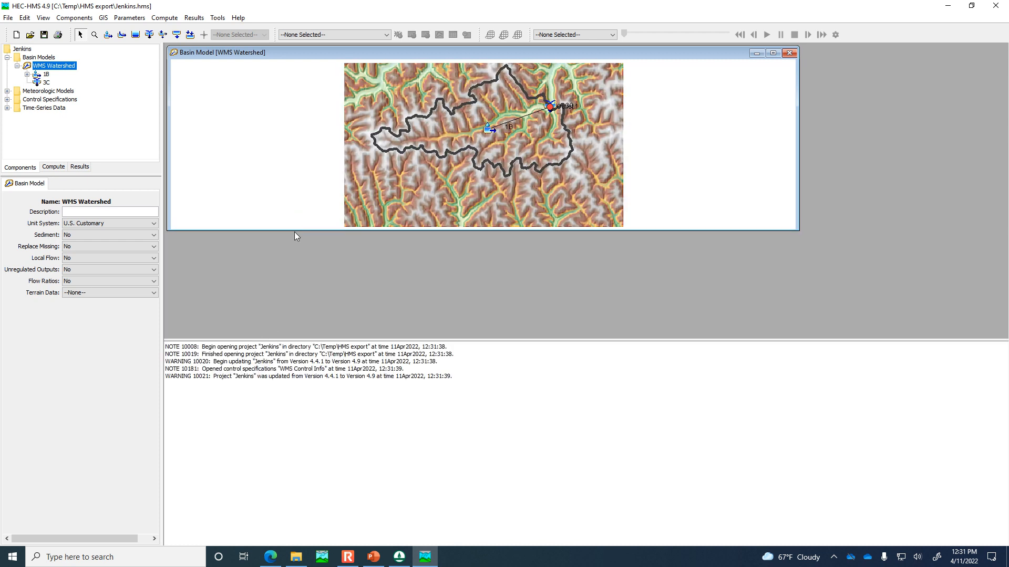
drag(296, 231, 285, 334)
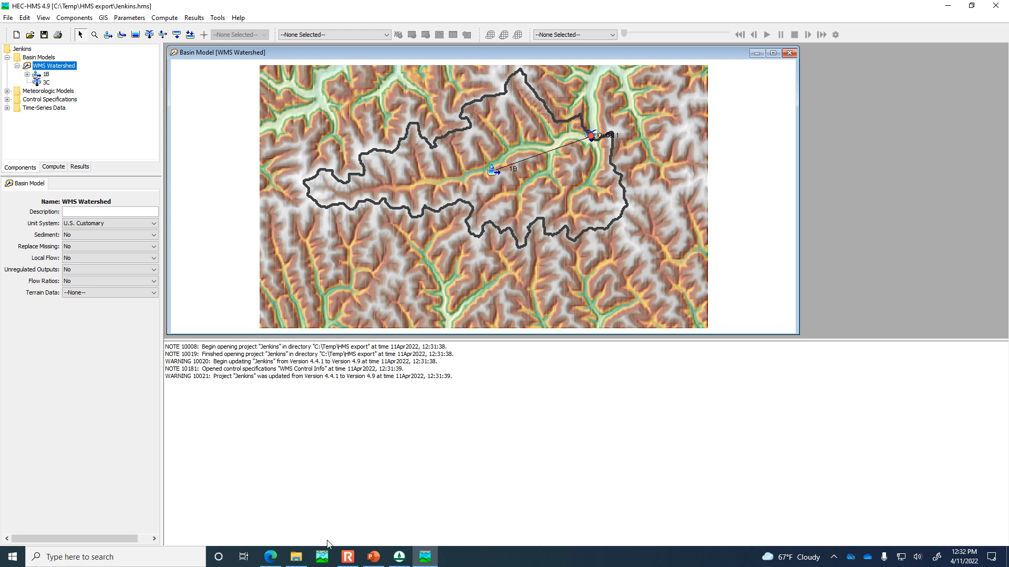
- Switch to WMS, shift the basin 1B icon slightly up and toward the outlet, and return to HEC-HMS
click(399, 557)
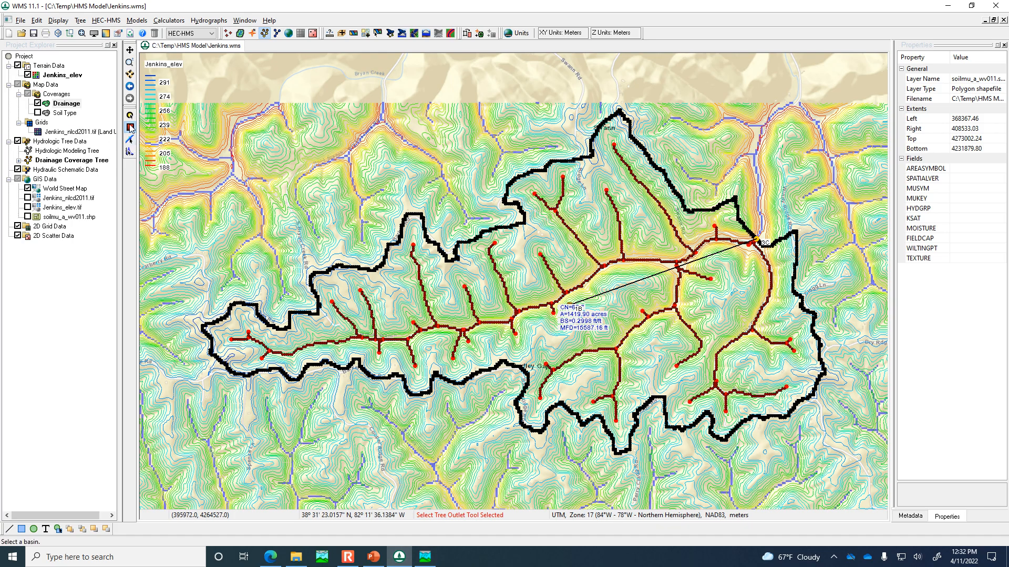
drag(574, 308, 602, 296)
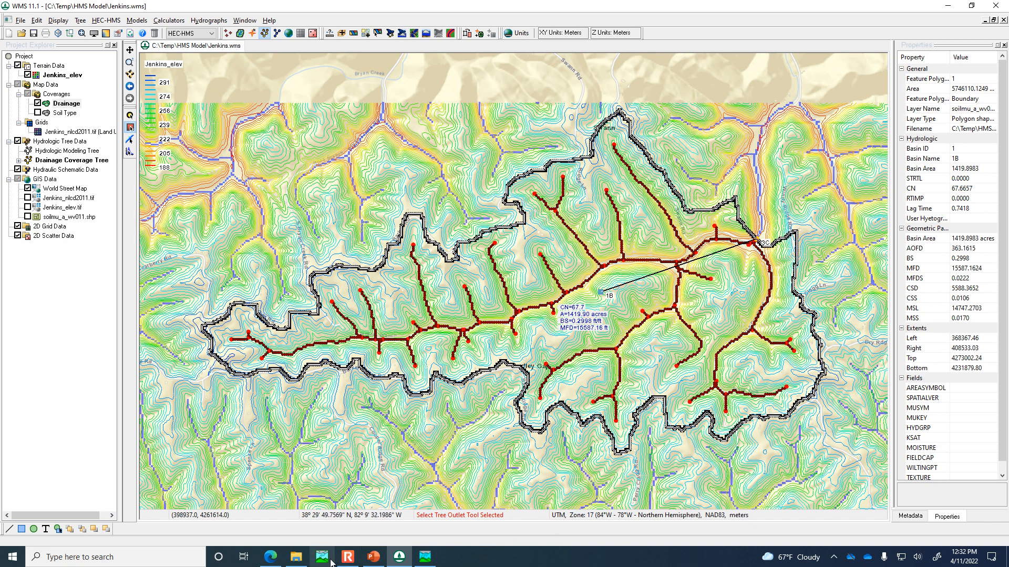
click(425, 557)
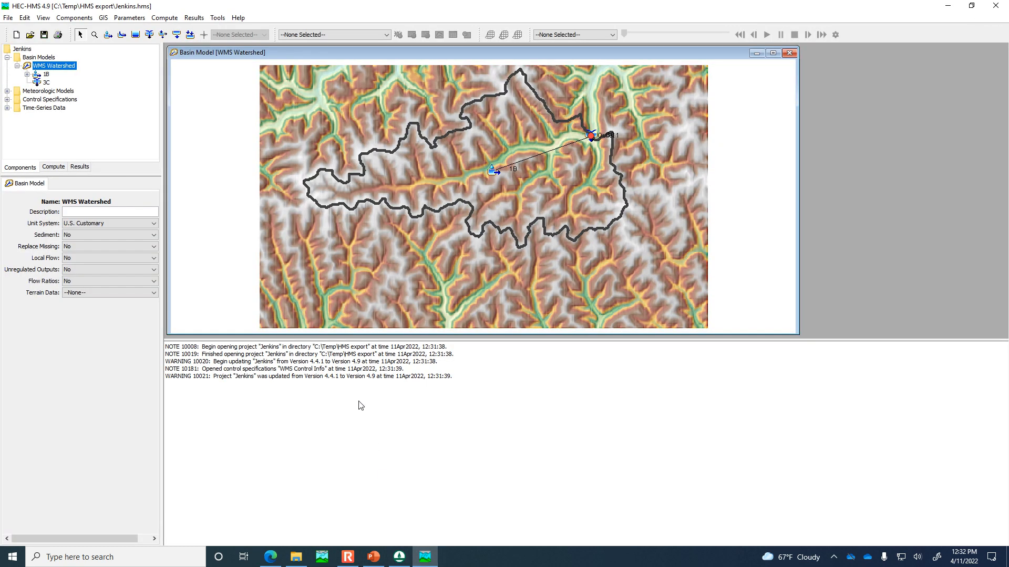
- Examine the gage and total depth in the specified hyetograph of WMS Meteorologic Data
click(7, 91)
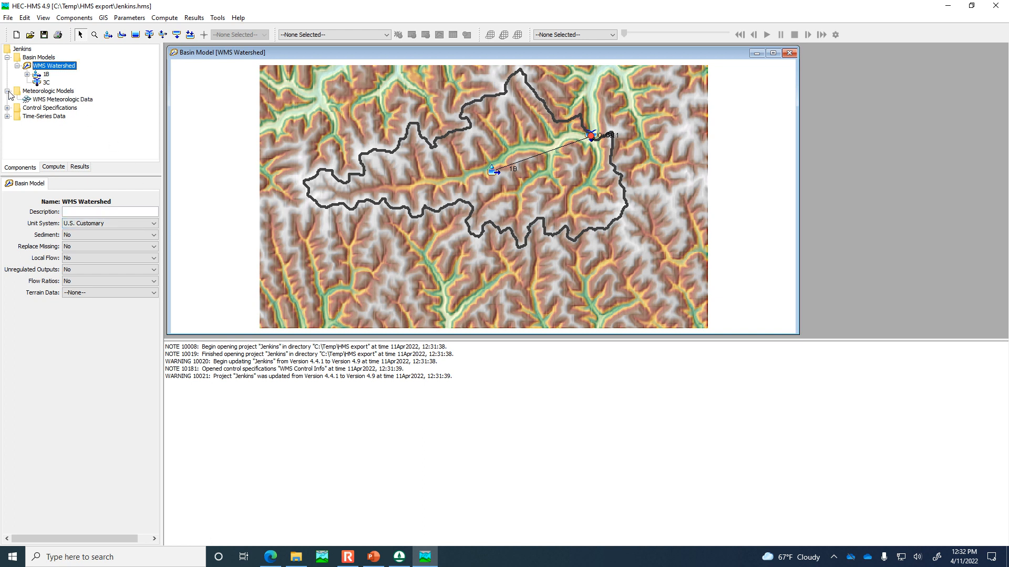
click(47, 99)
click(51, 108)
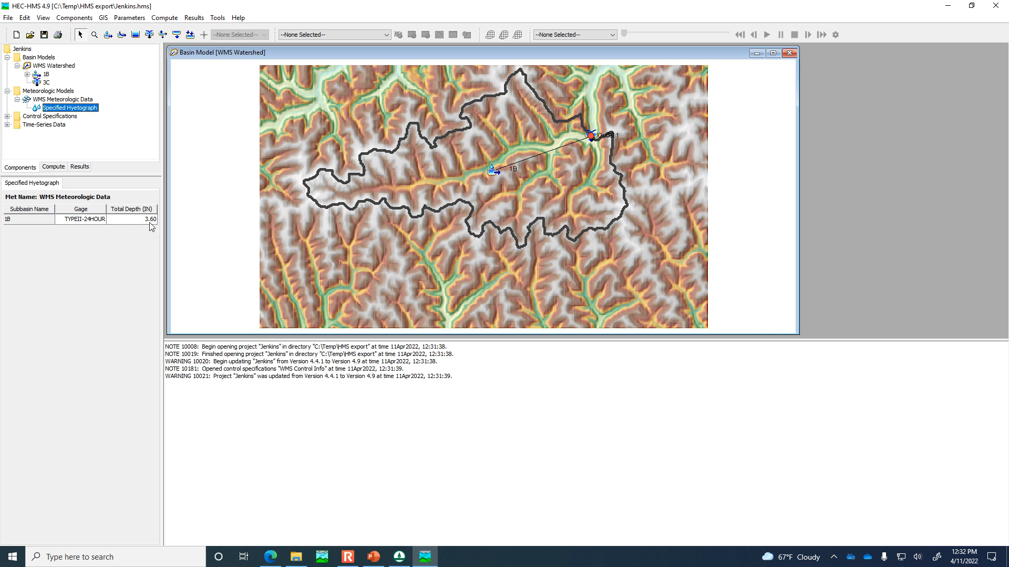
- Review sub-basin 1B's area, calculation methods, loss parameters and transform lag time
click(47, 74)
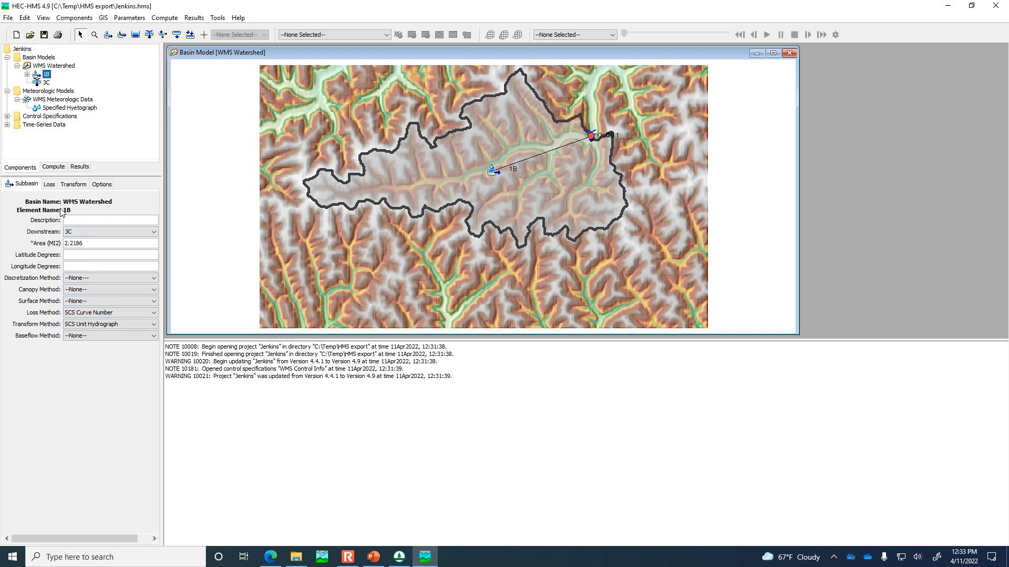
click(48, 184)
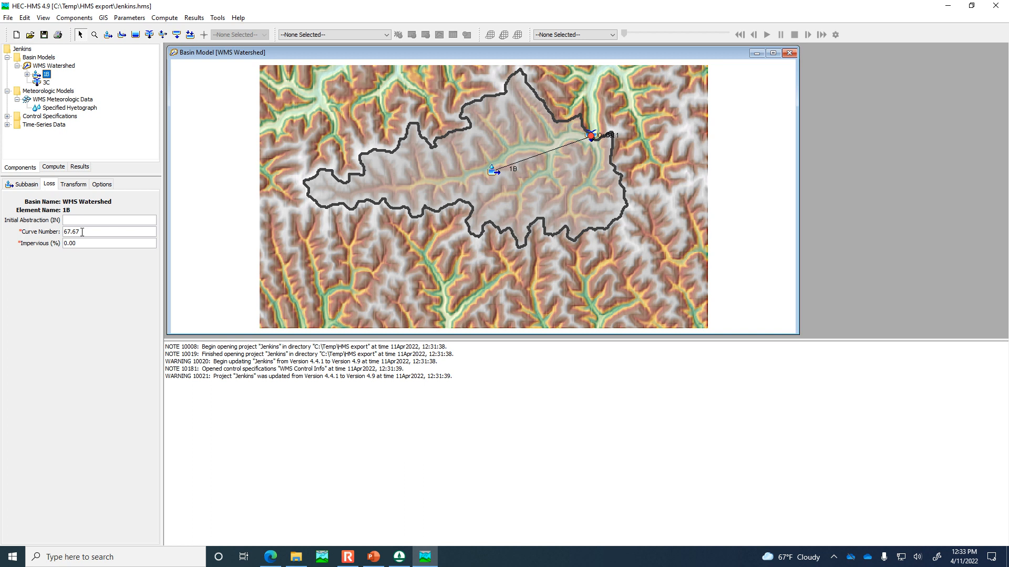
click(71, 186)
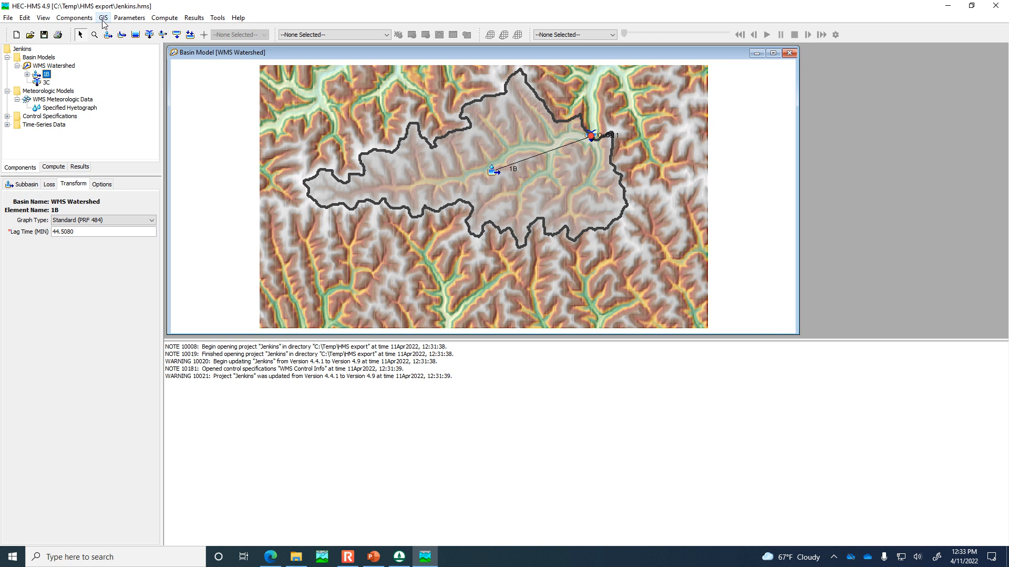
click(48, 185)
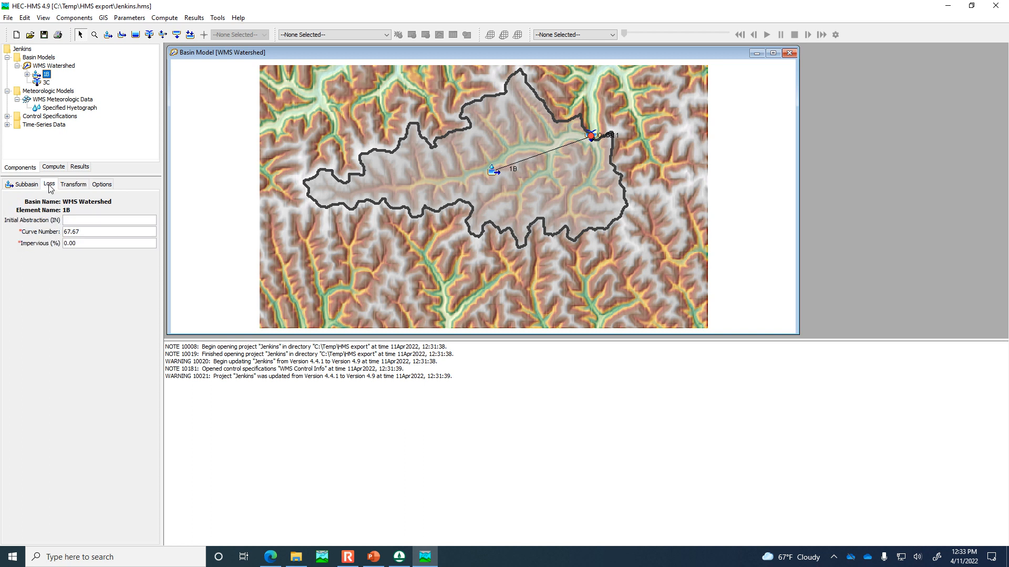
click(30, 186)
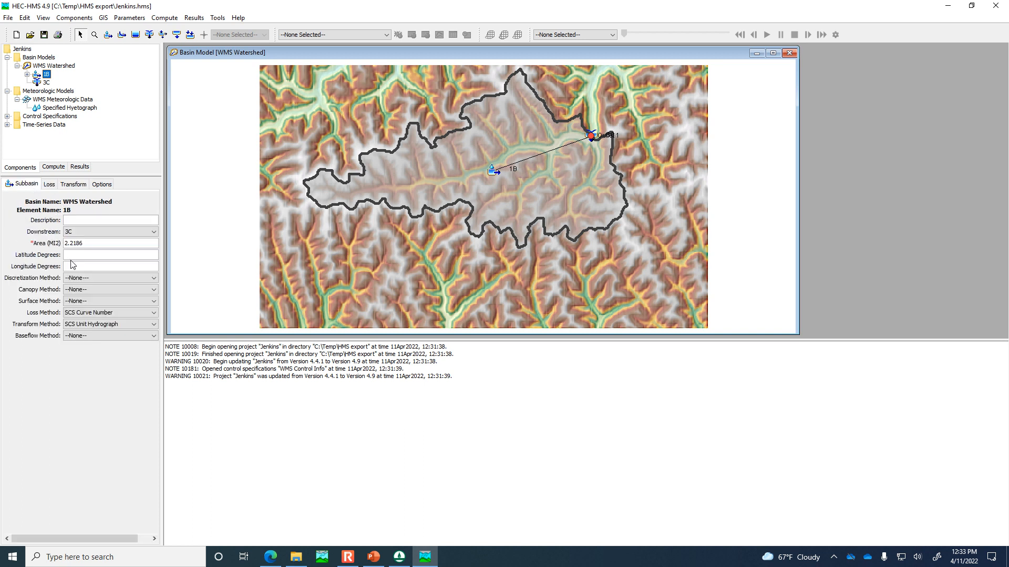
click(49, 185)
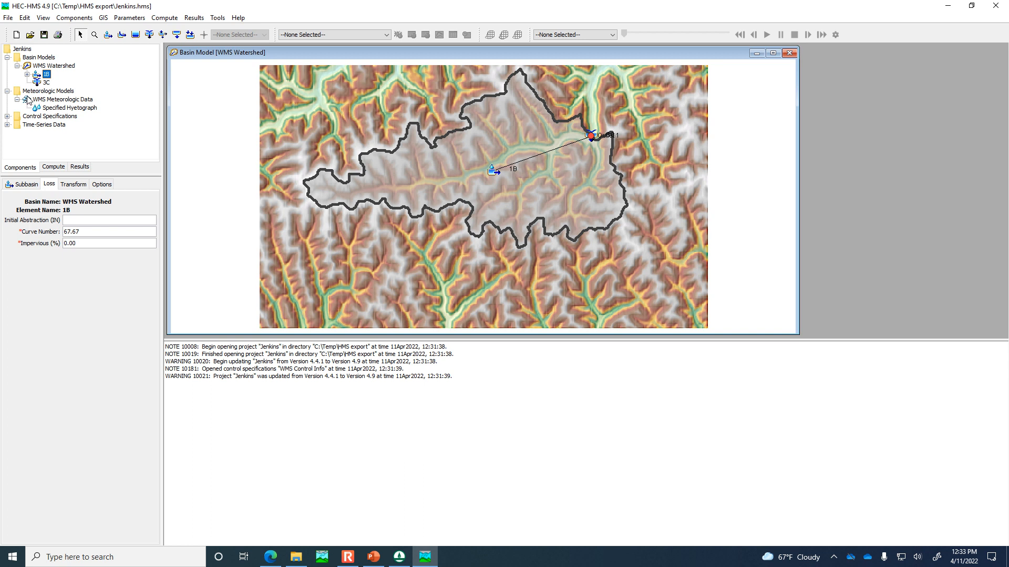
- Examine the simulation dates and time interval in WMS Control Info and the precipitation gages in the time-series data
click(7, 117)
click(50, 125)
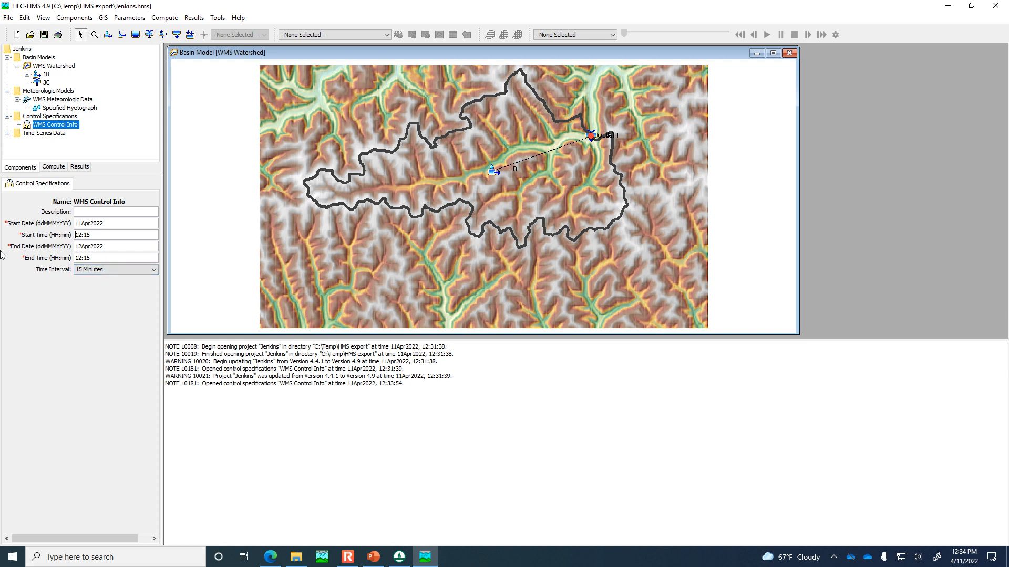
click(8, 134)
click(17, 141)
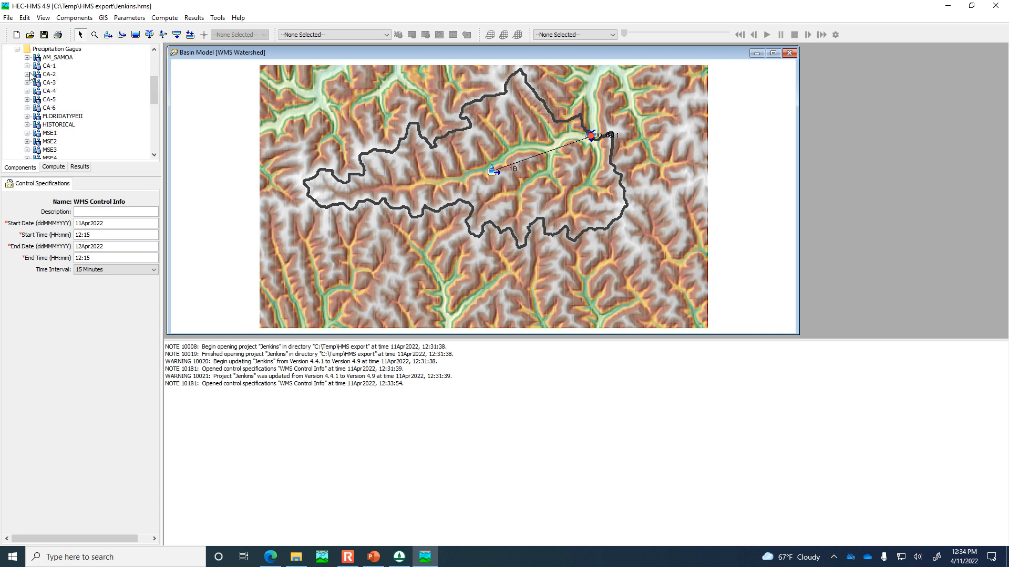
click(17, 49)
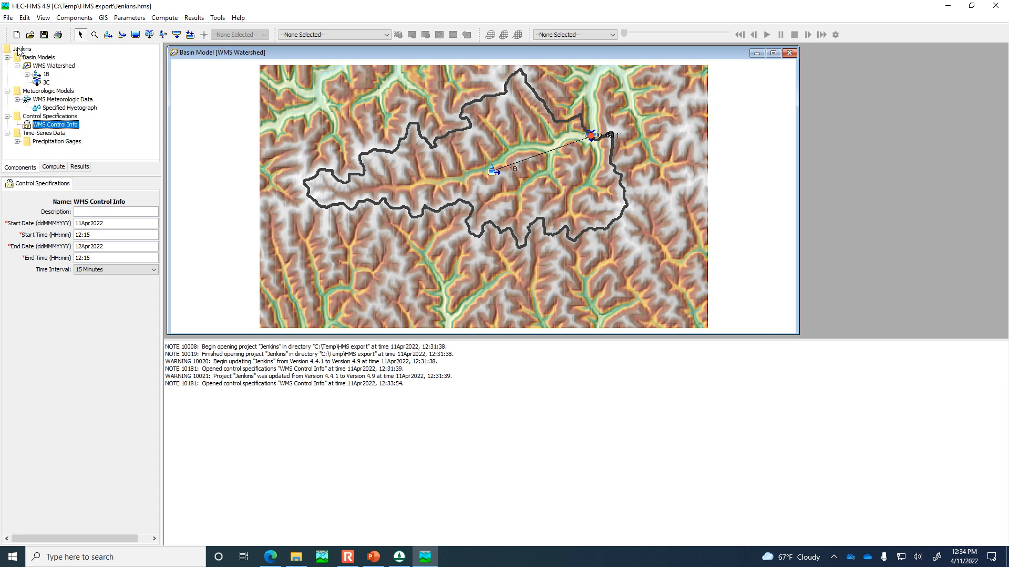
- Select Run 1 among the simulation runs and compute it
click(53, 168)
click(7, 58)
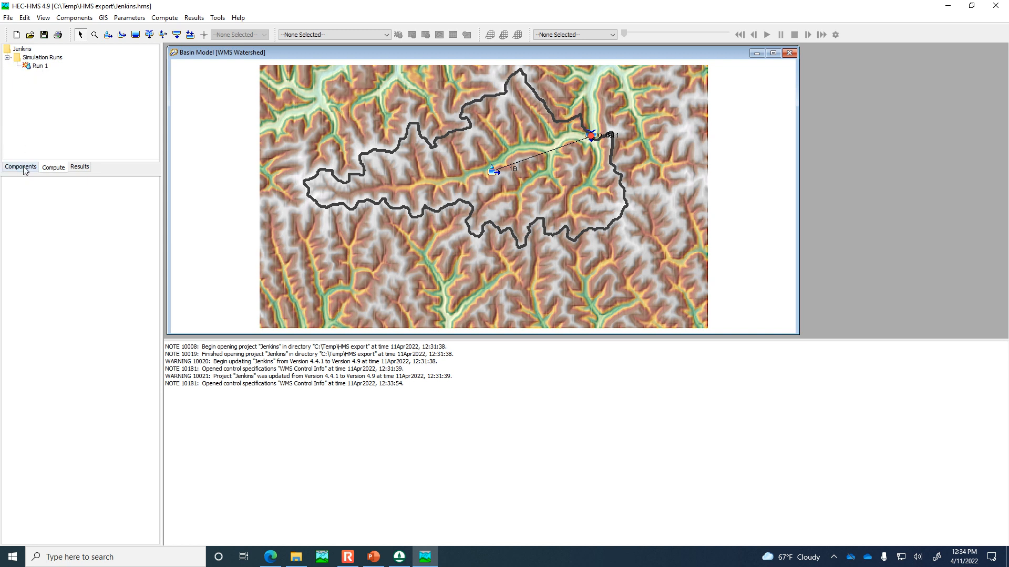
click(40, 65)
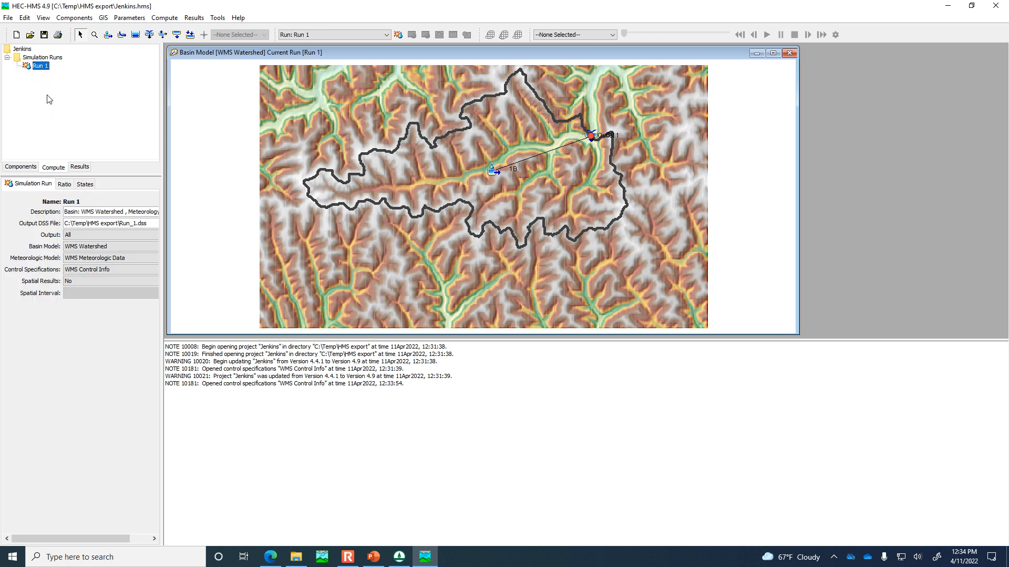
right_click(39, 70)
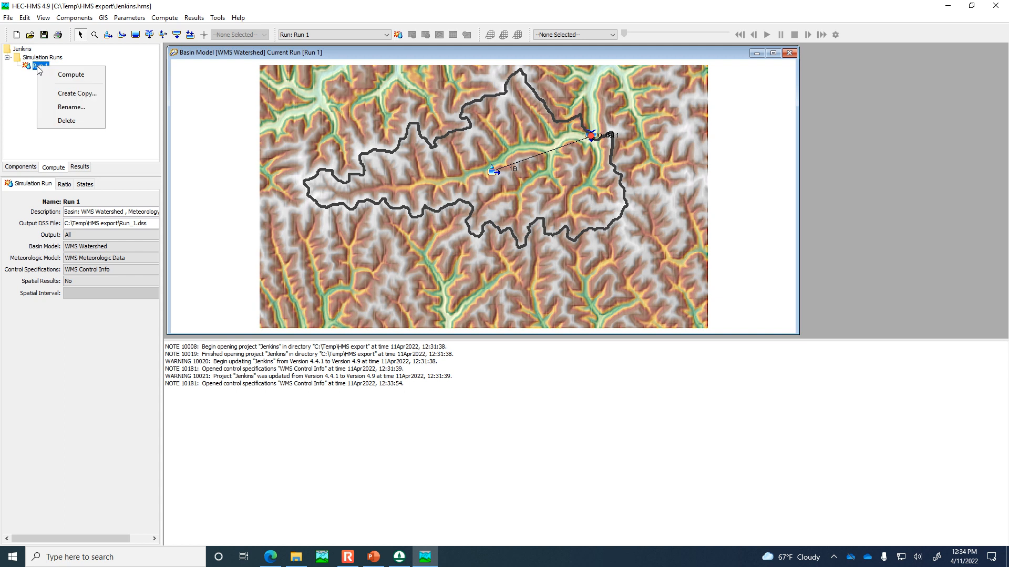
click(76, 77)
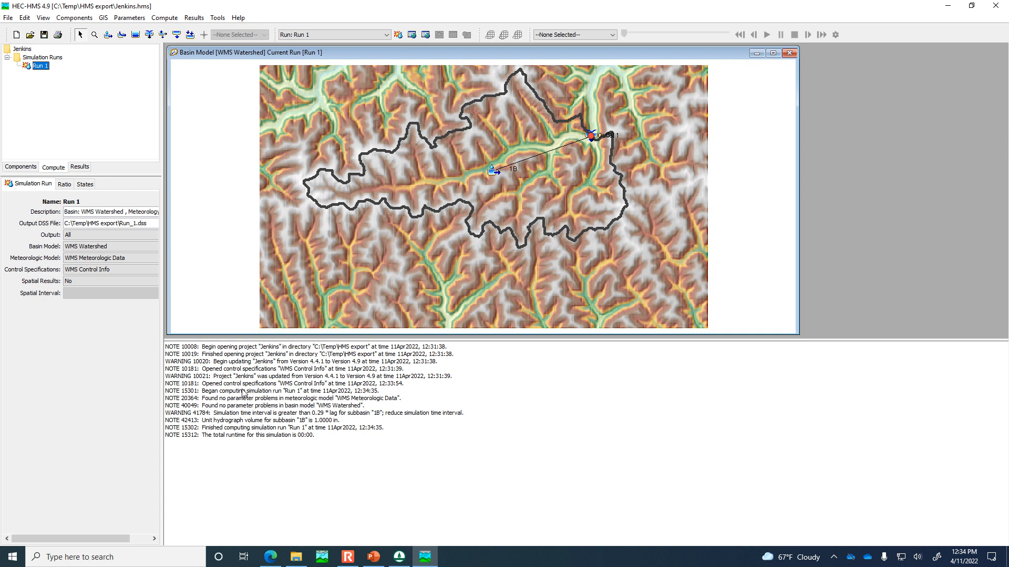
- Review the global summary and calibration summary results of Run 1
click(77, 167)
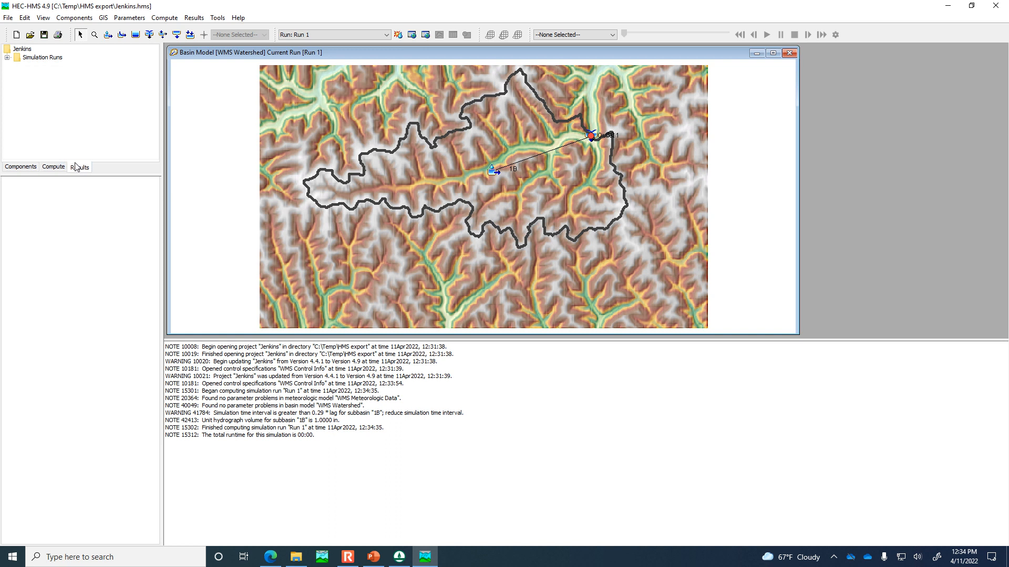
click(7, 58)
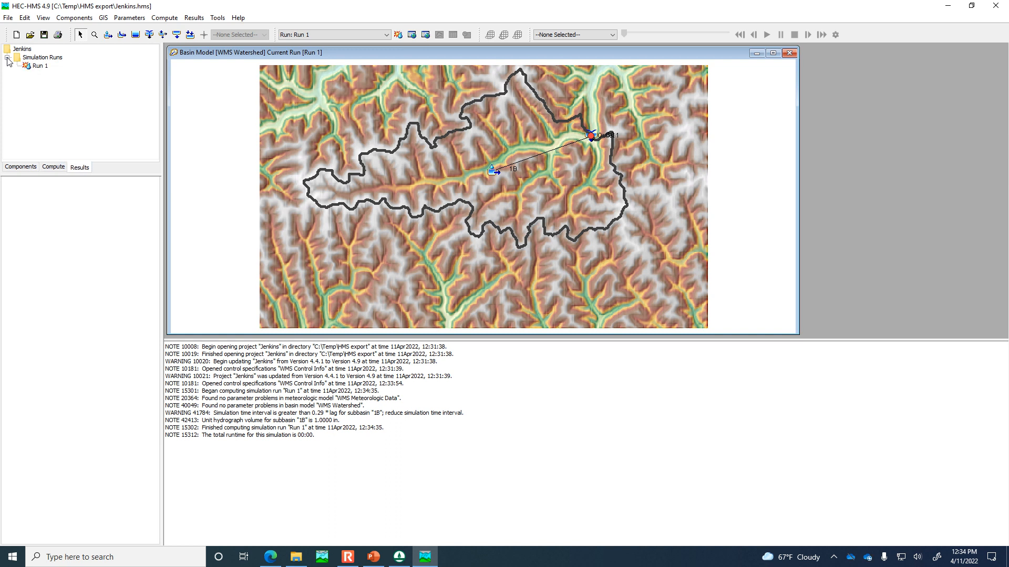
double_click(39, 66)
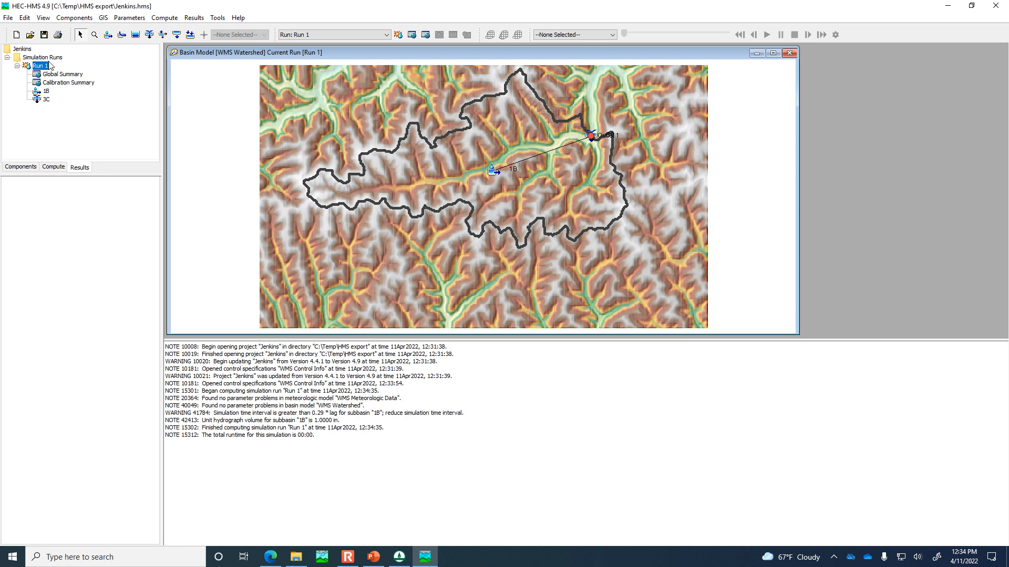
click(60, 76)
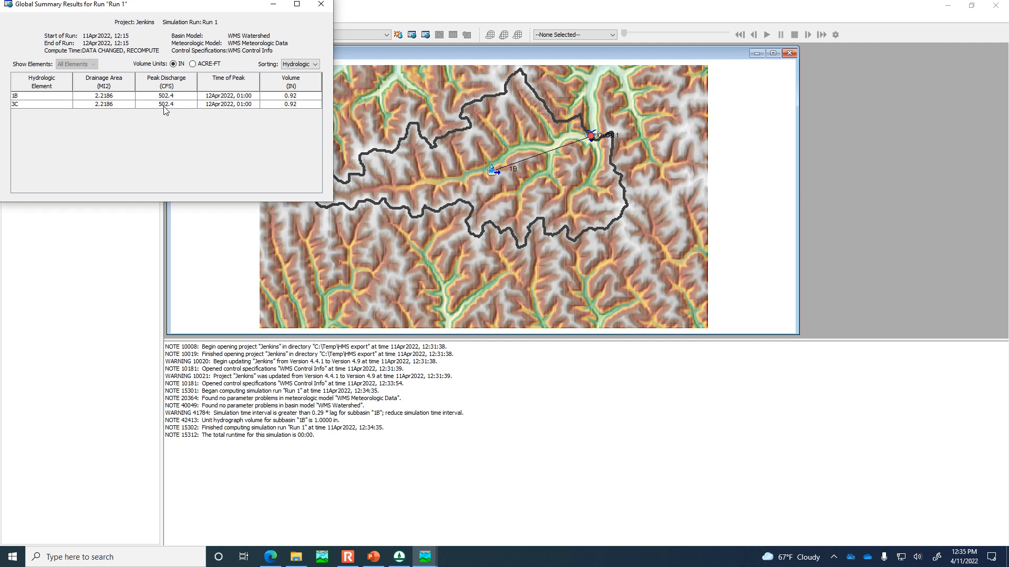
click(321, 5)
click(62, 82)
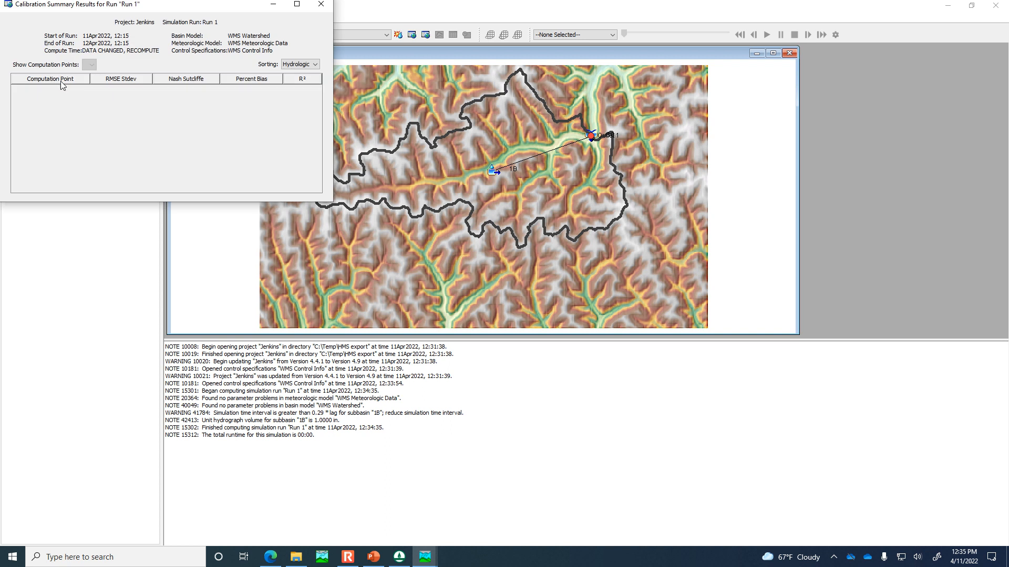
click(321, 4)
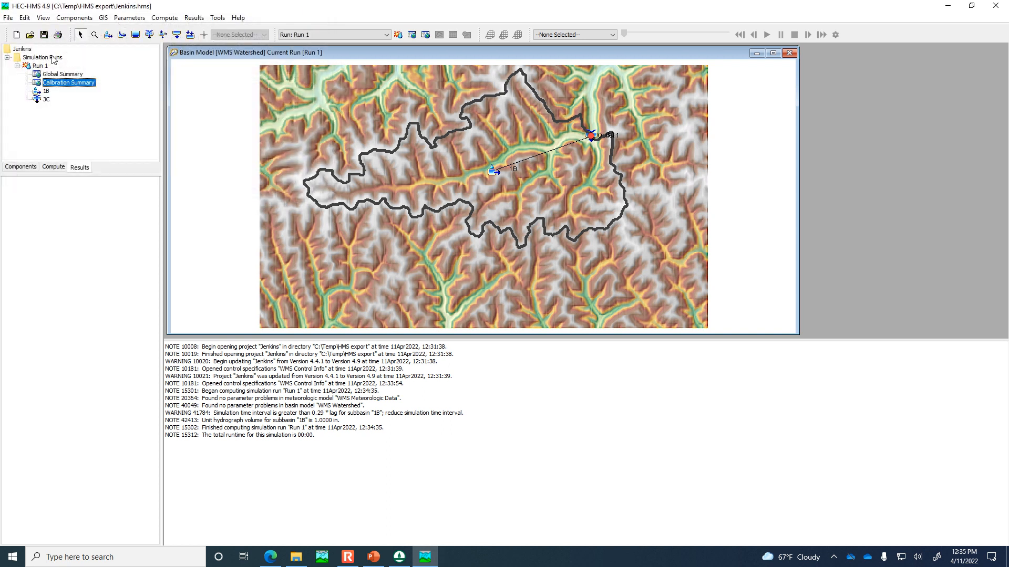
- Examine sub-basin 1B's result graph of precipitation, loss and flow at an enlarged size, and look over its graph properties
double_click(46, 92)
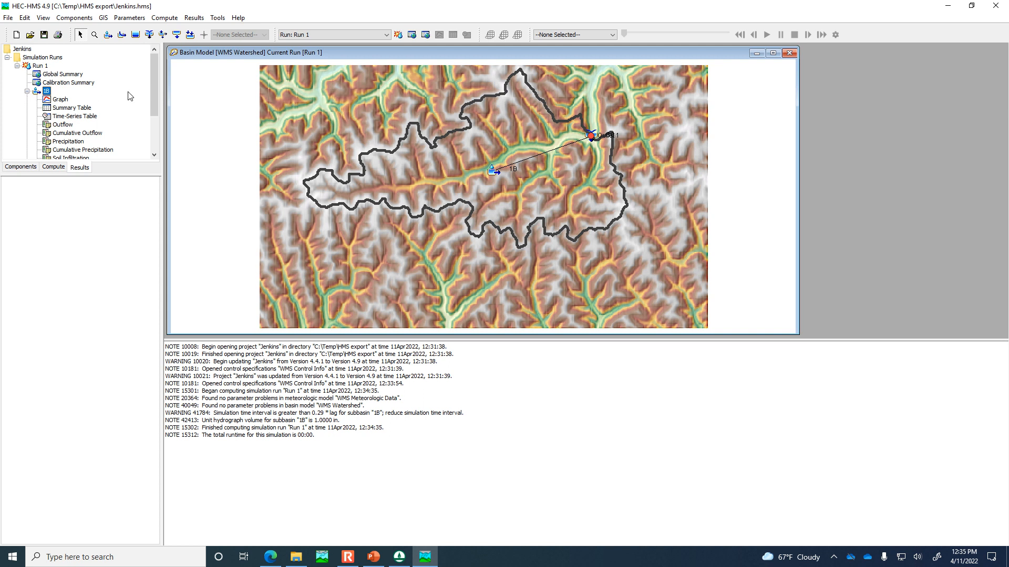
click(66, 100)
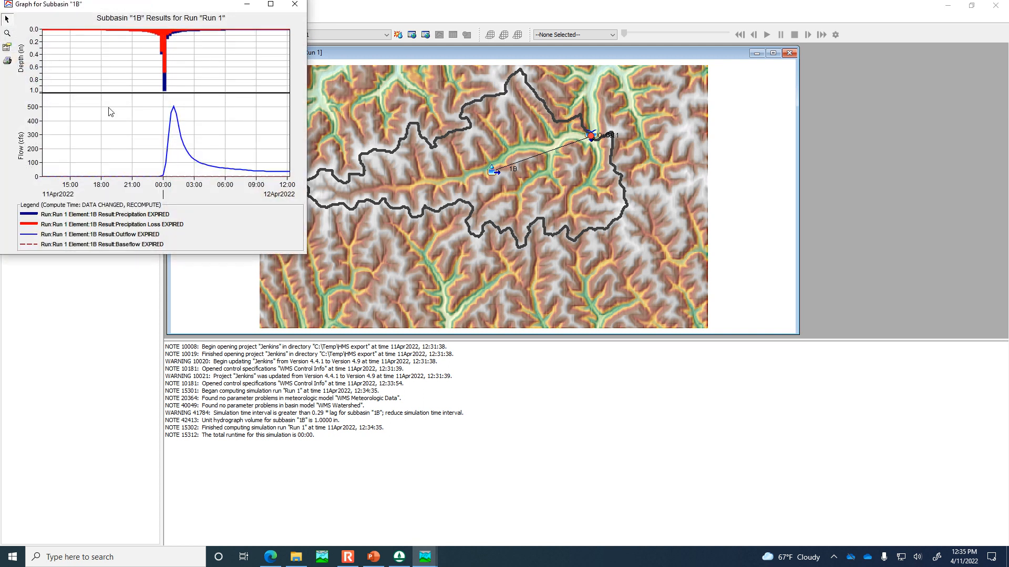
drag(304, 253, 603, 436)
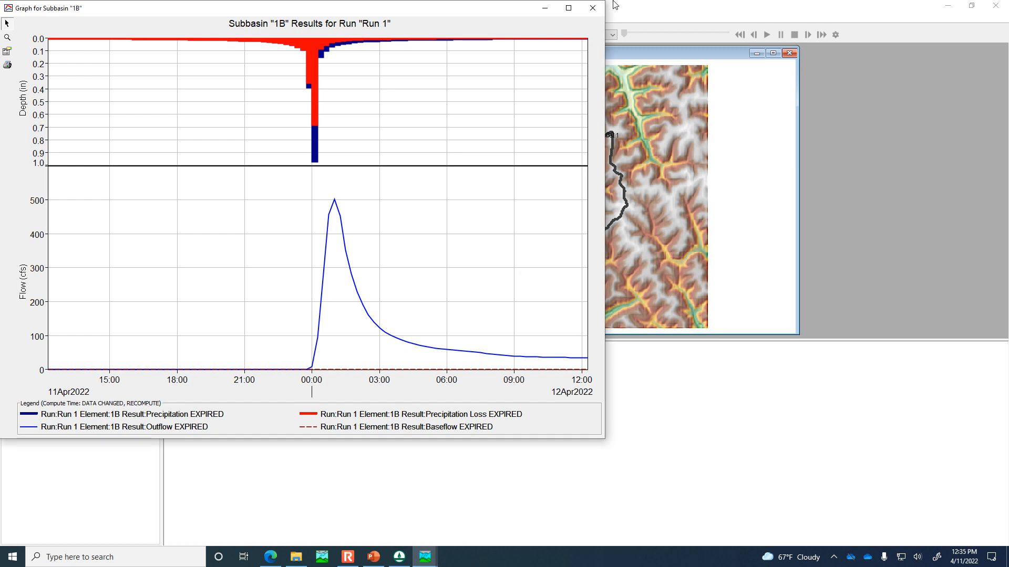
click(7, 51)
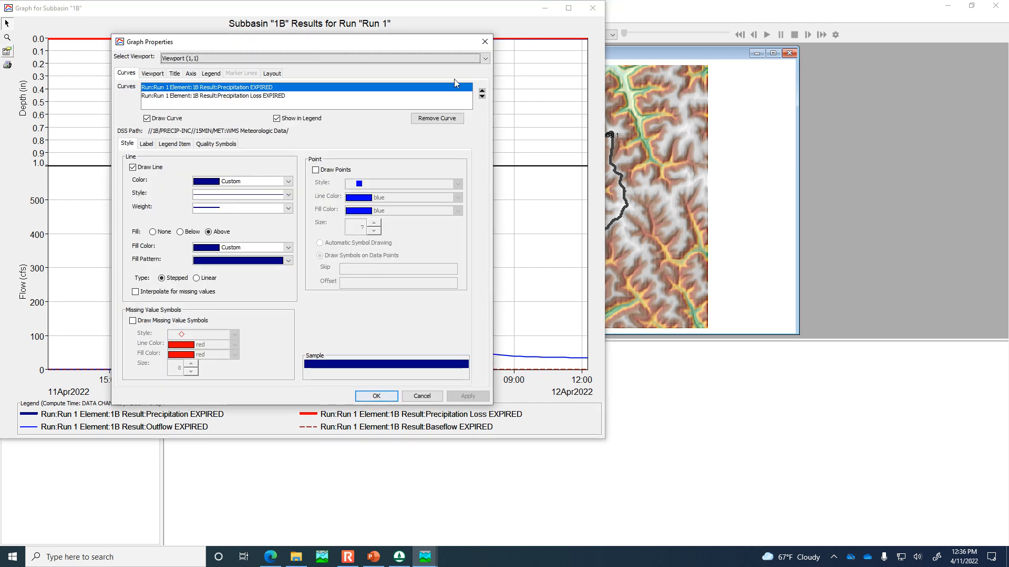
click(484, 42)
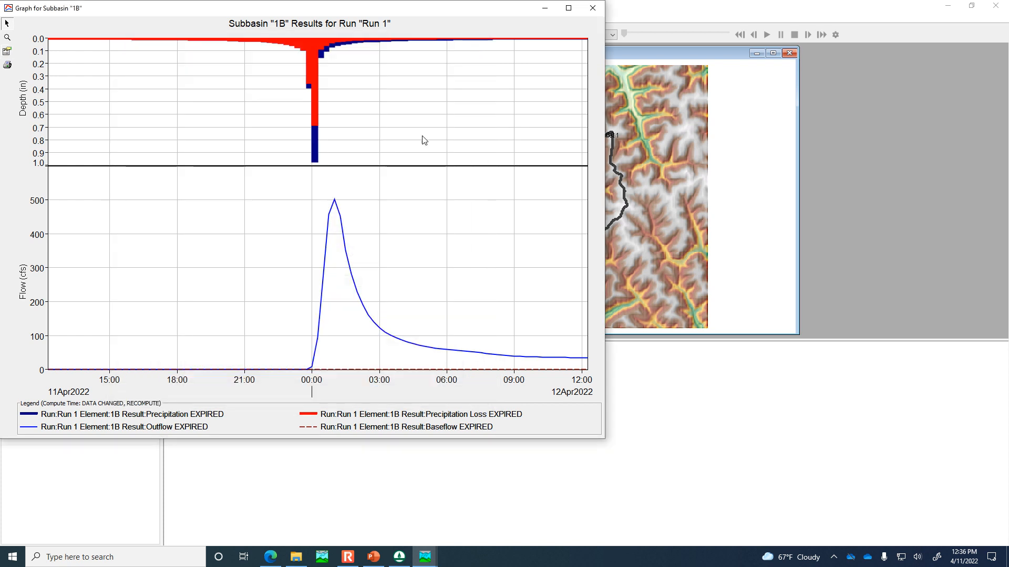
click(592, 8)
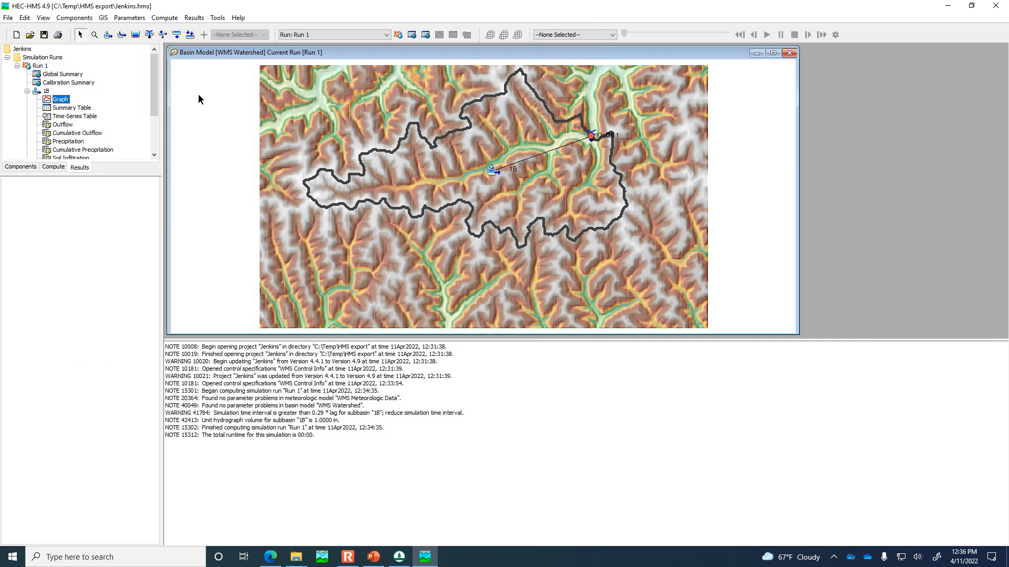
- Review sub-basin 1B's summary table and time-series table for Run 1
click(73, 111)
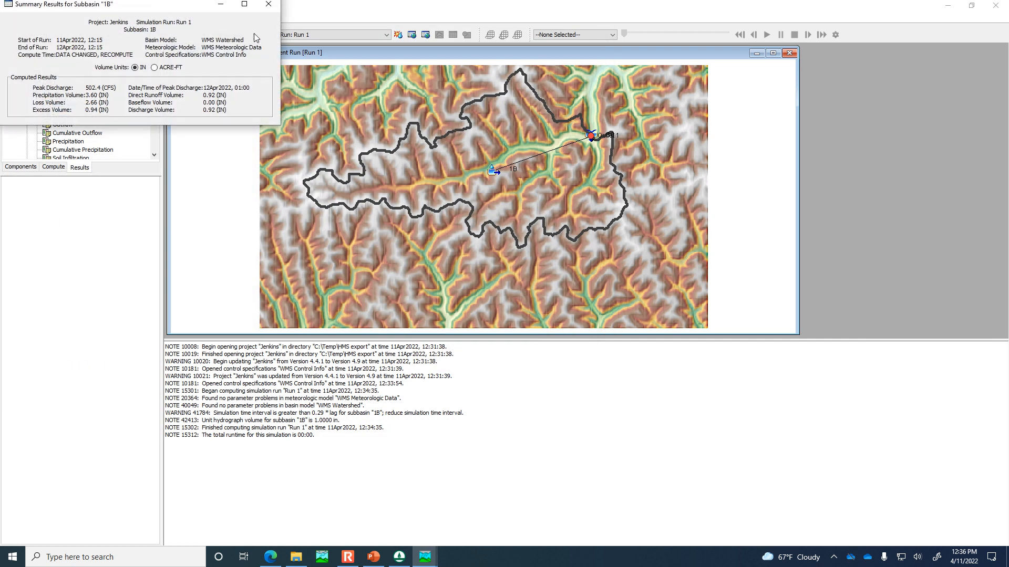
click(269, 5)
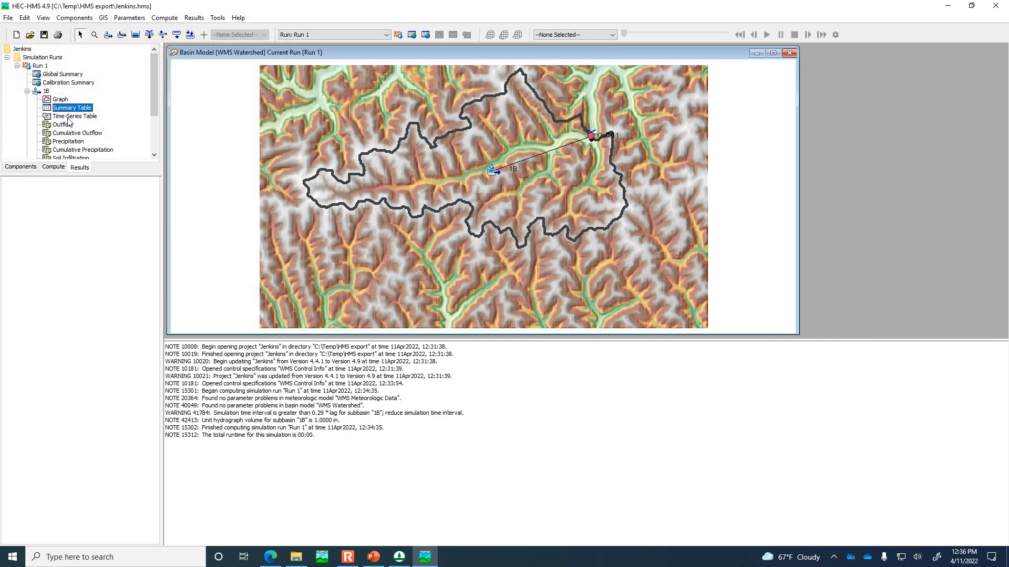
click(68, 116)
drag(296, 147, 297, 121)
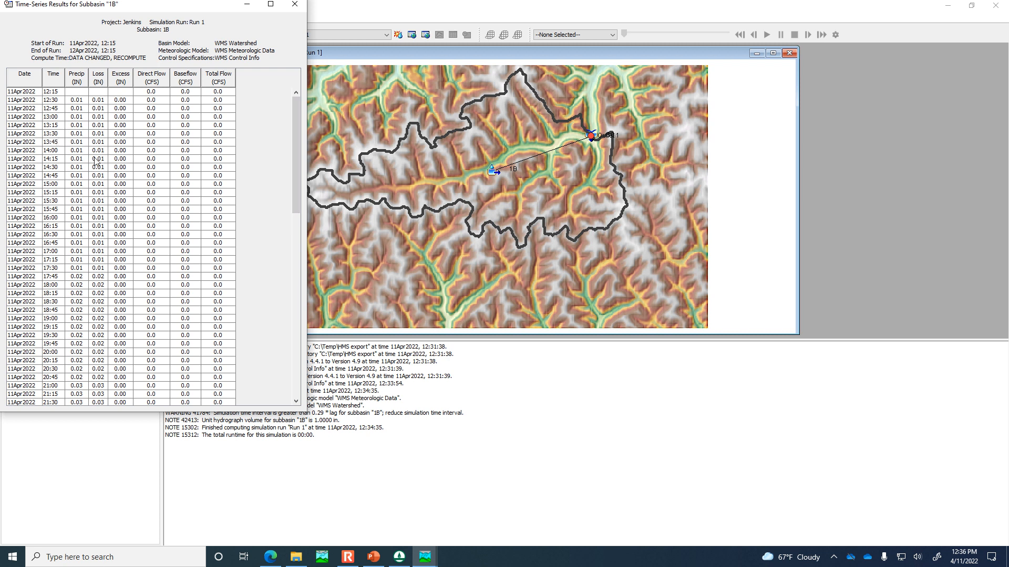
drag(297, 140, 281, 38)
click(294, 4)
- Preview sub-basin 1B's outflow hydrograph at a wider size and look through the other available result series
click(64, 126)
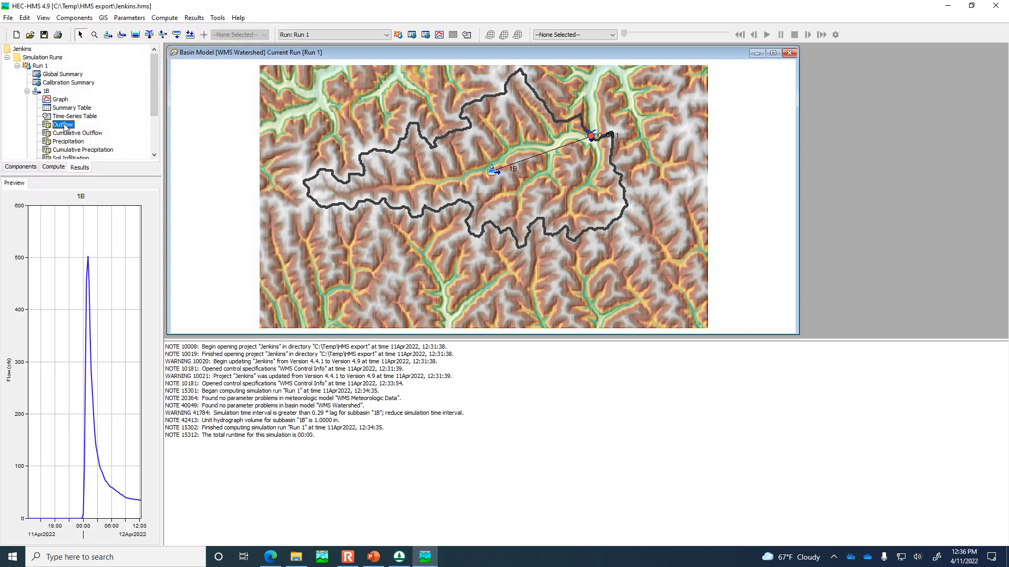
drag(166, 232, 233, 278)
drag(229, 82, 225, 128)
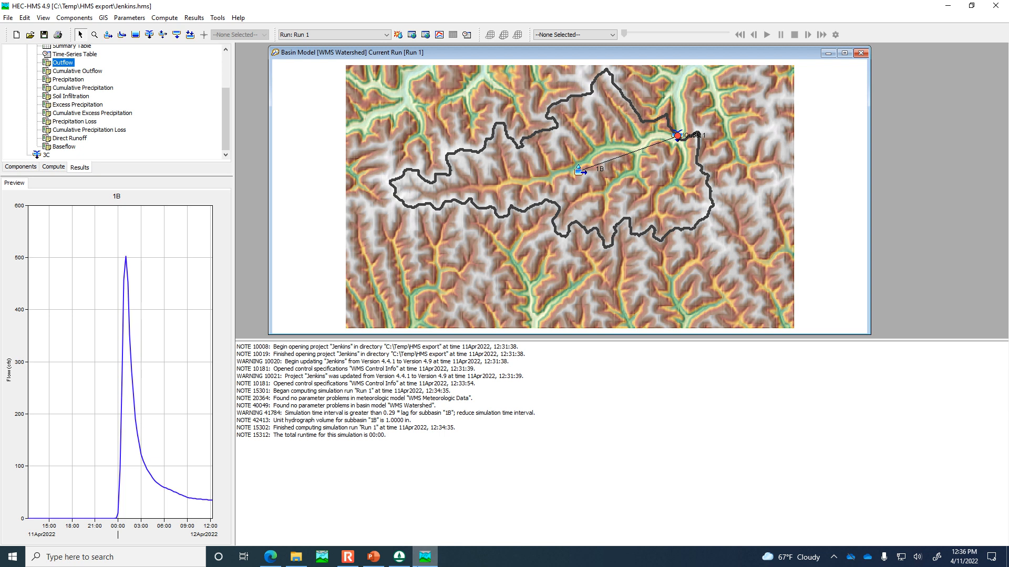
- Switch to WMS to look at the Jenkins watershed model, and return to HEC-HMS
mouse_move(422, 558)
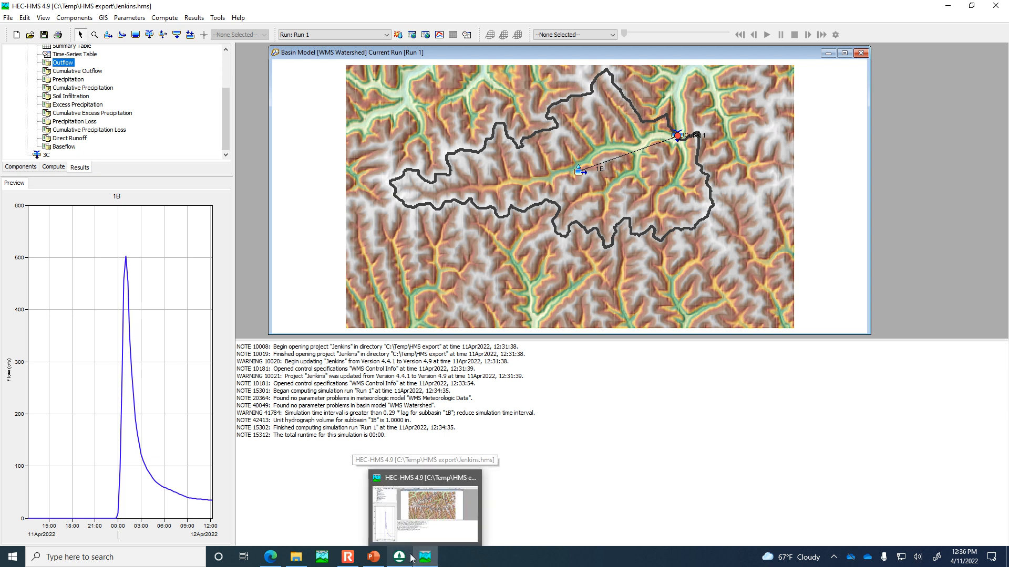
click(398, 560)
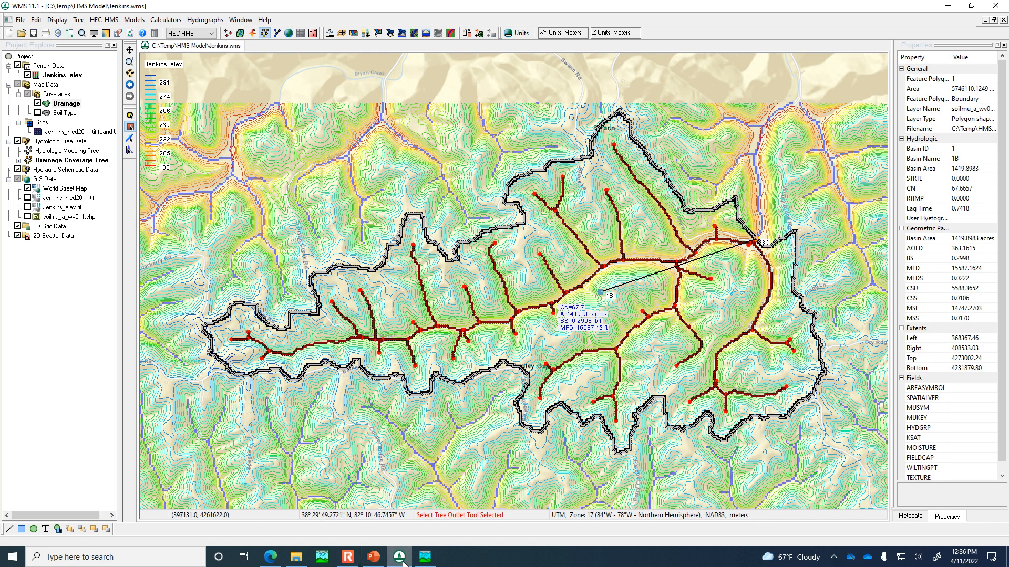
mouse_move(427, 562)
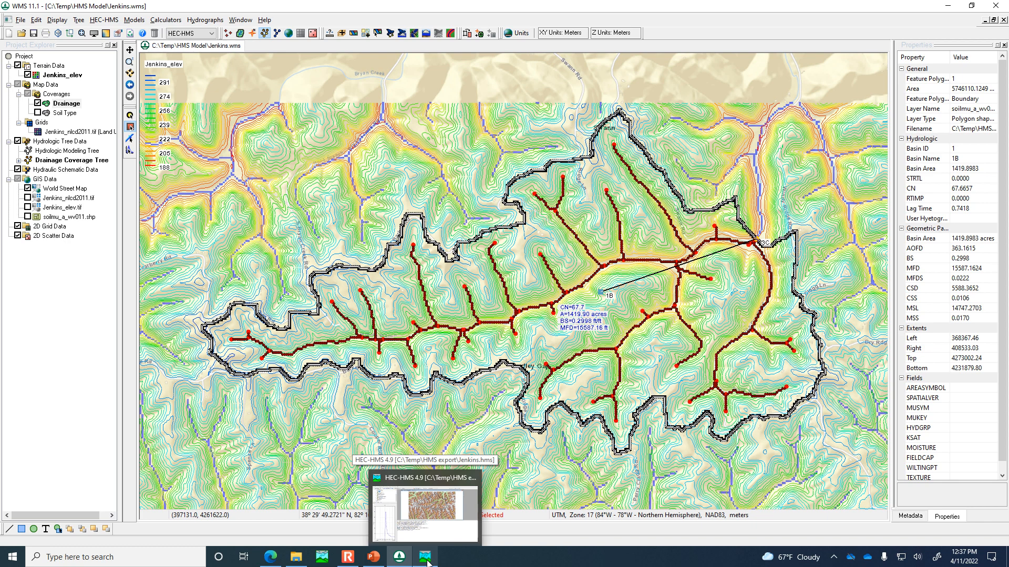
click(427, 562)
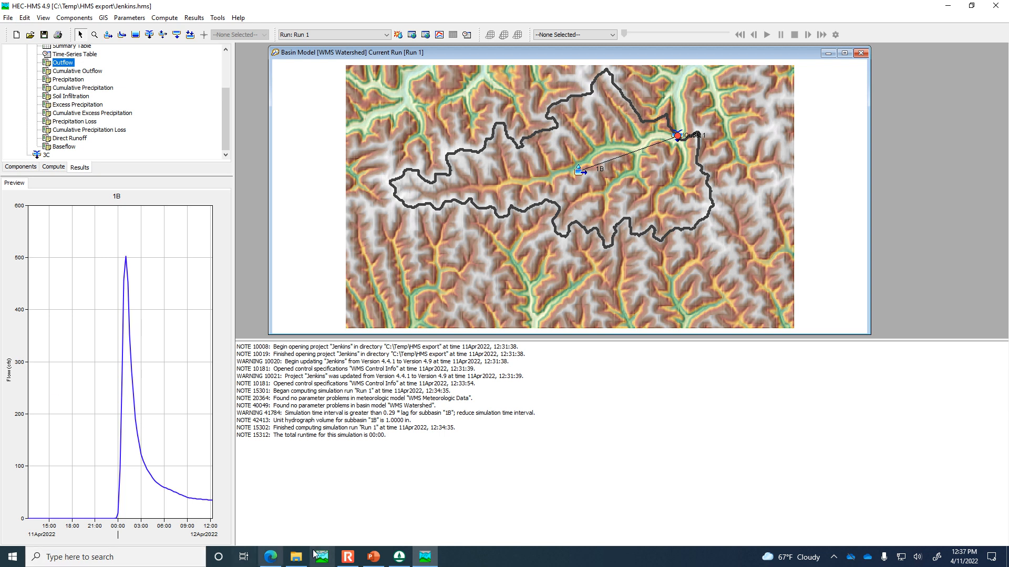
- Switch to WMS and change the active hydrologic model from HEC-HMS to HEC-1
mouse_move(397, 561)
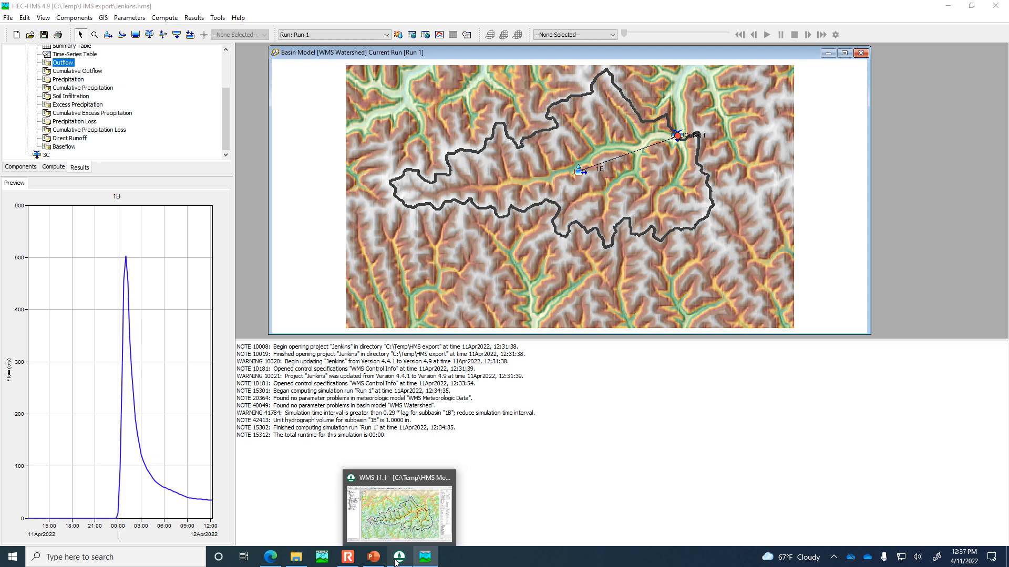
click(397, 561)
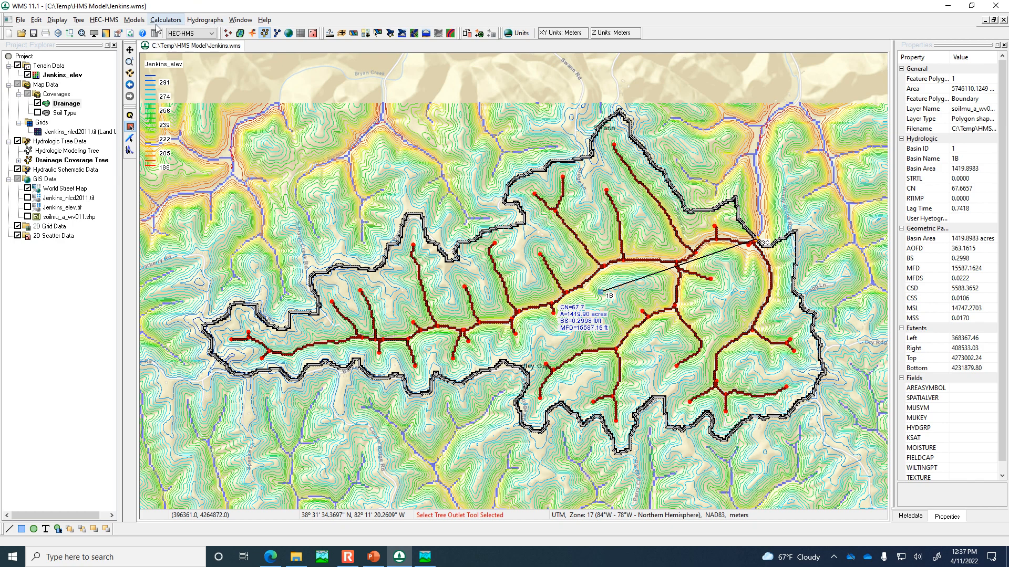
click(211, 34)
click(209, 43)
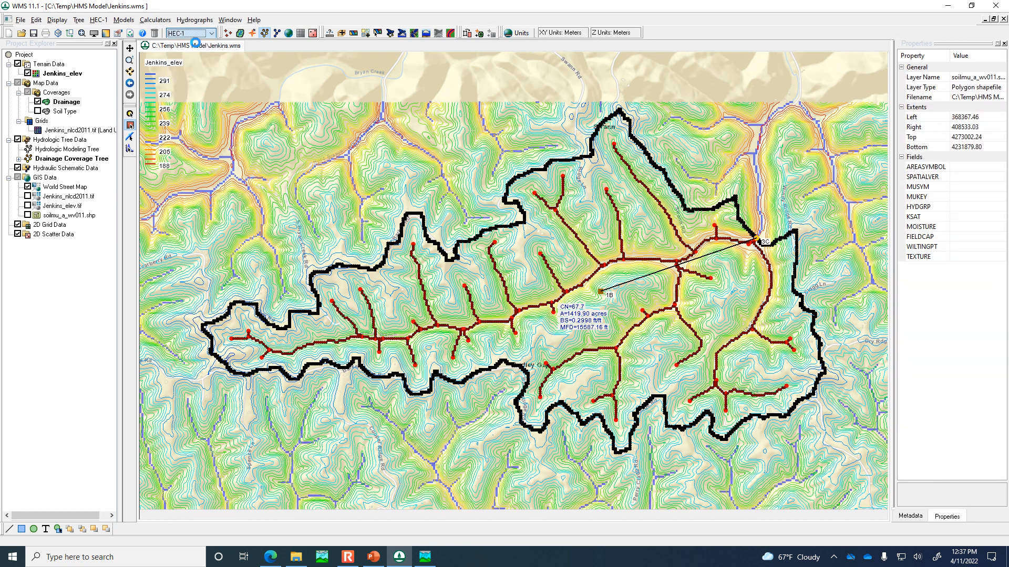
- Set basin 1B's HEC-1 precipitation to Basin average (PB) with 3.600 in and the typeII-24hour distribution
click(131, 125)
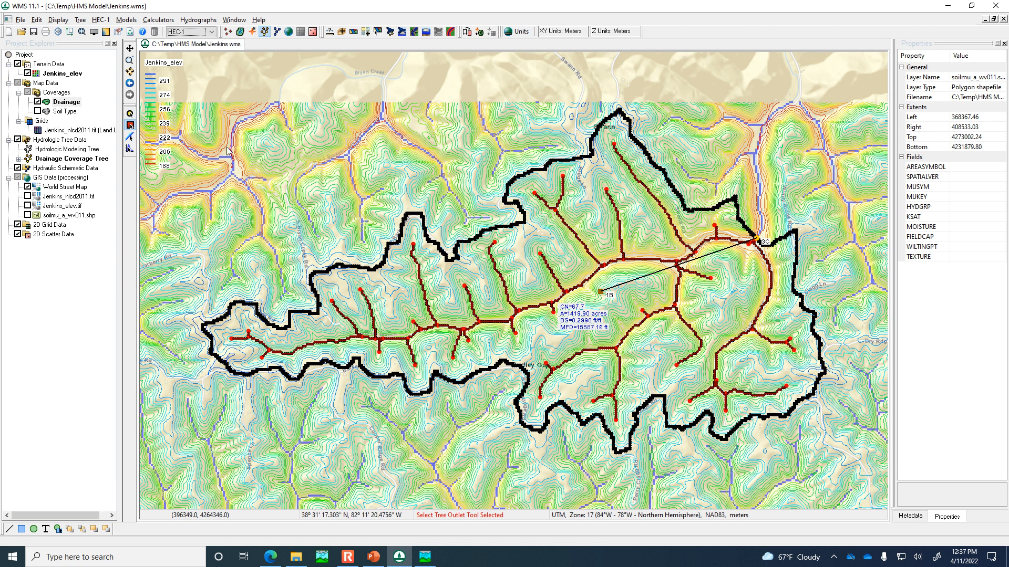
double_click(601, 290)
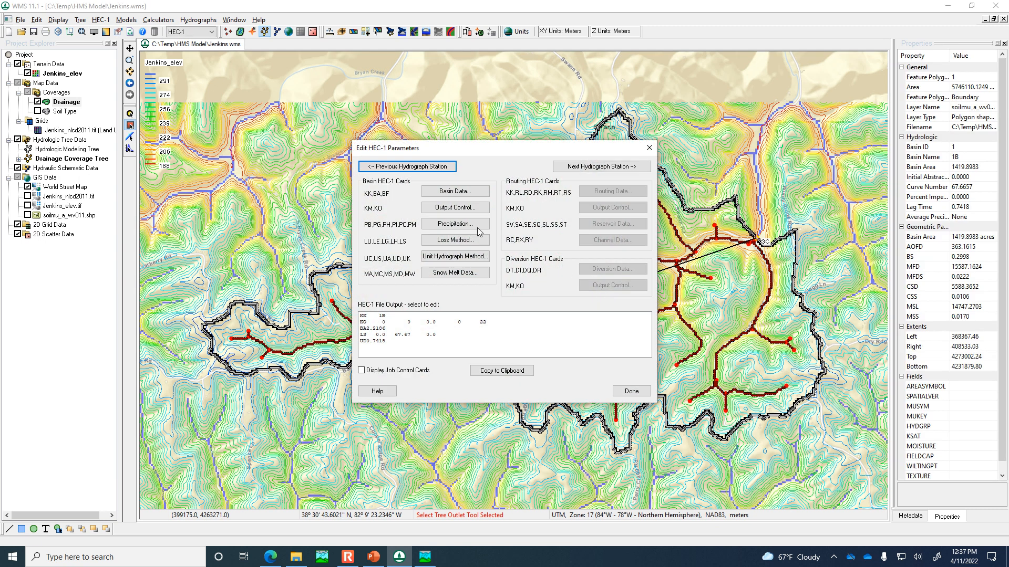
click(467, 224)
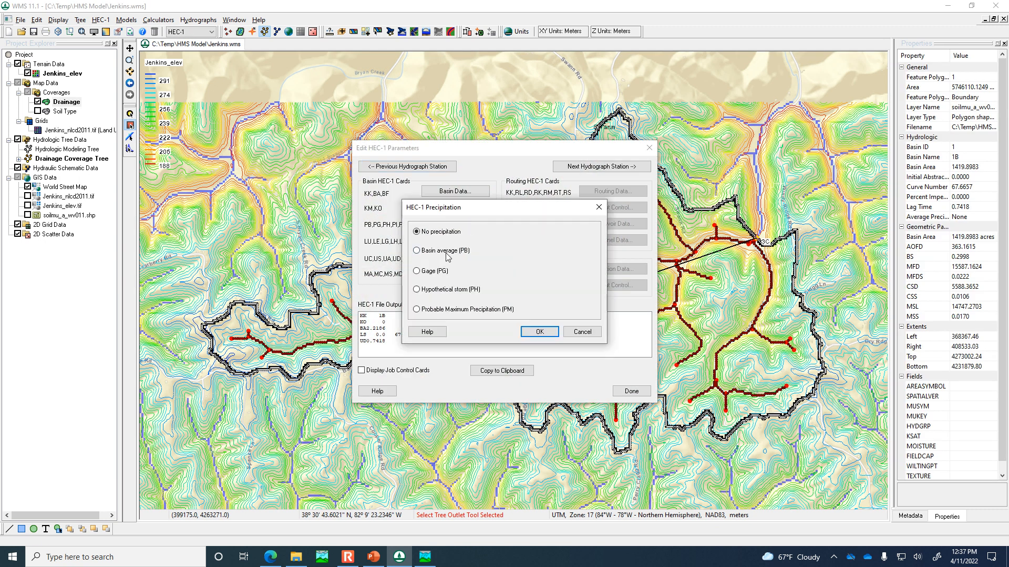
click(446, 253)
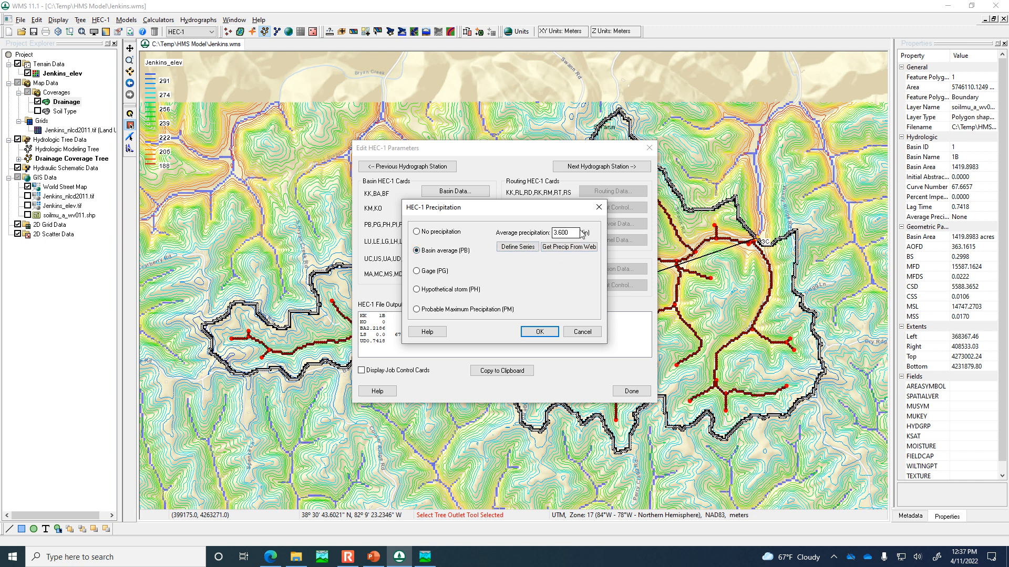
click(517, 247)
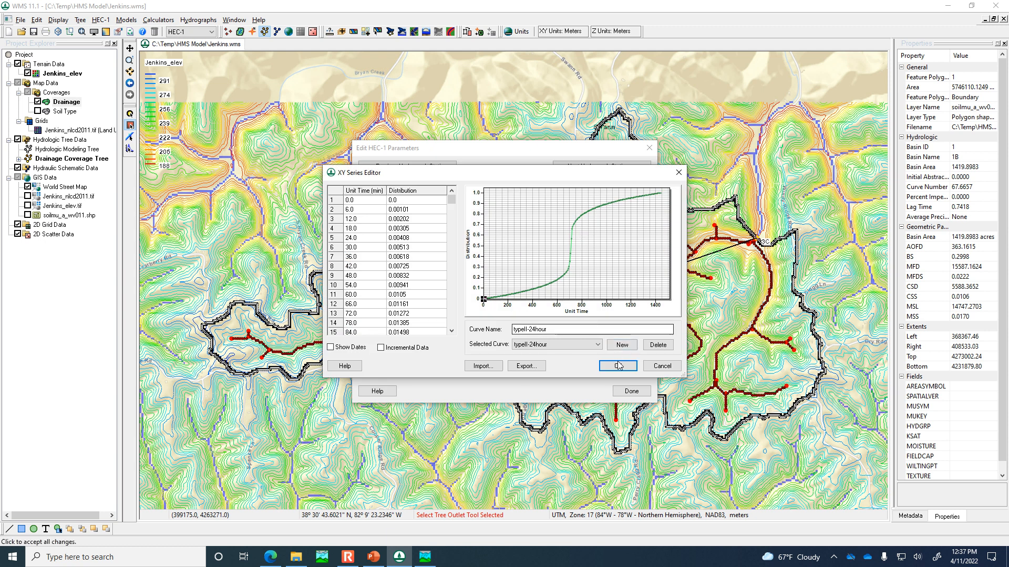
click(617, 367)
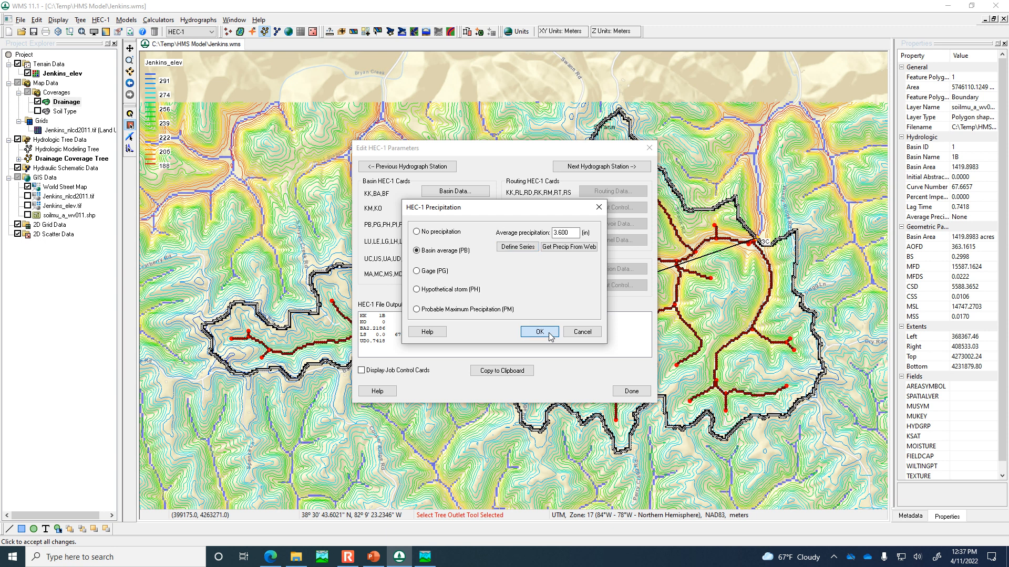
click(540, 332)
- Review basin 1B's SCS curve number loss and SCS dimensionless unit hydrograph settings, and close the HEC-1 parameters
click(455, 241)
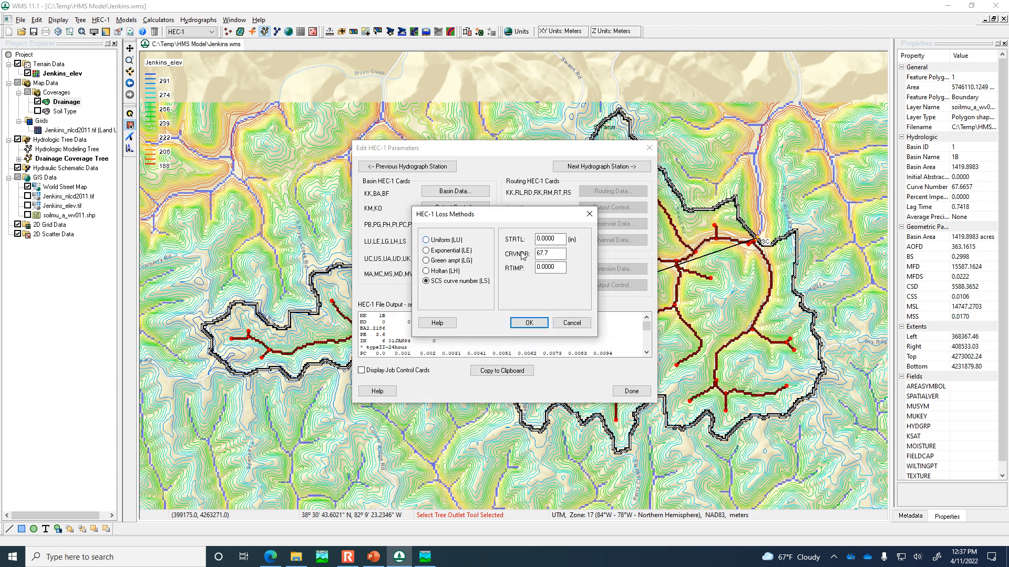
click(567, 324)
click(472, 259)
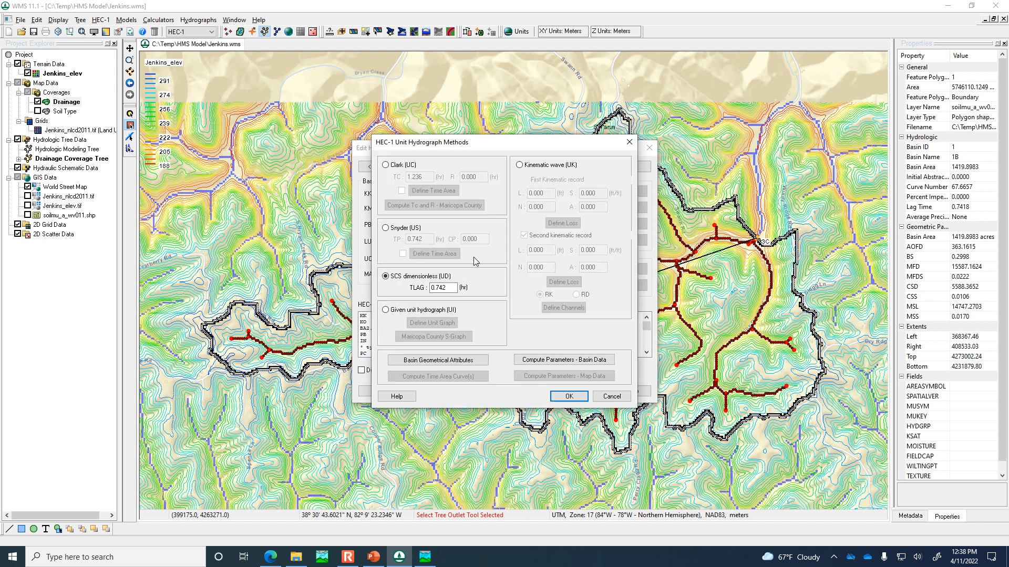
click(452, 288)
click(562, 397)
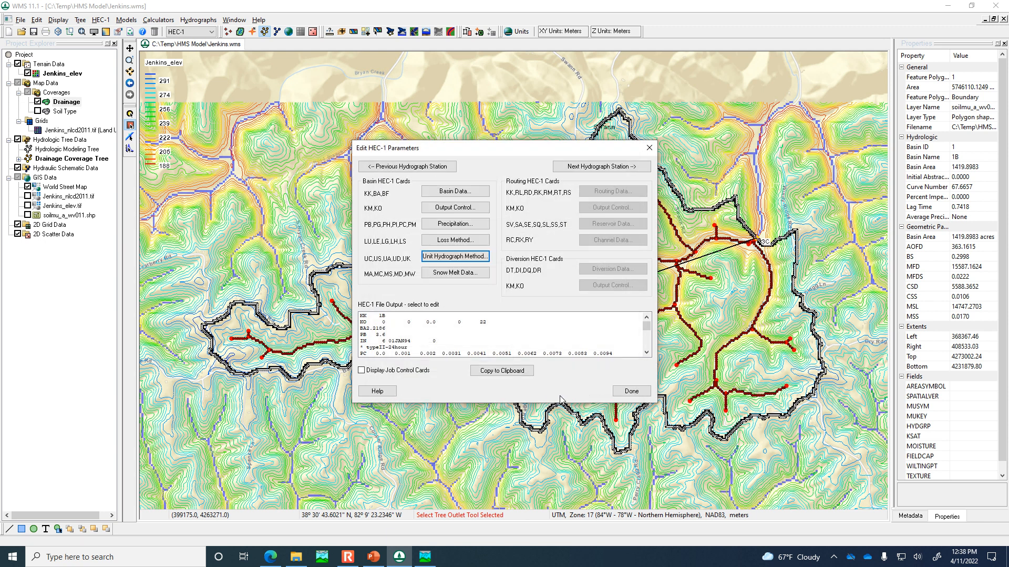
click(632, 391)
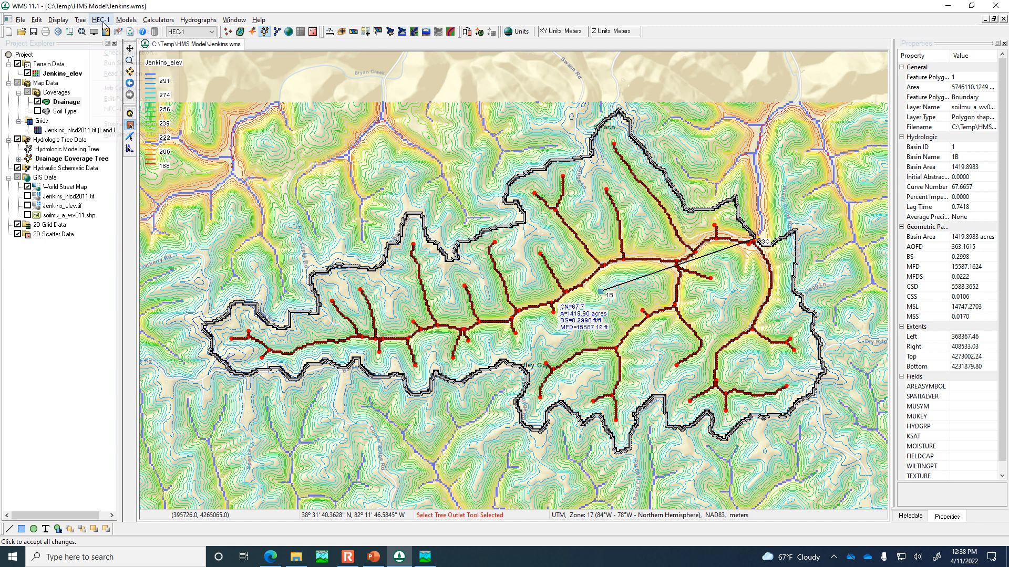
- Run the HEC-1 simulation with untitled.out as output file and untitled.sol as solution file, and load the solution
click(101, 20)
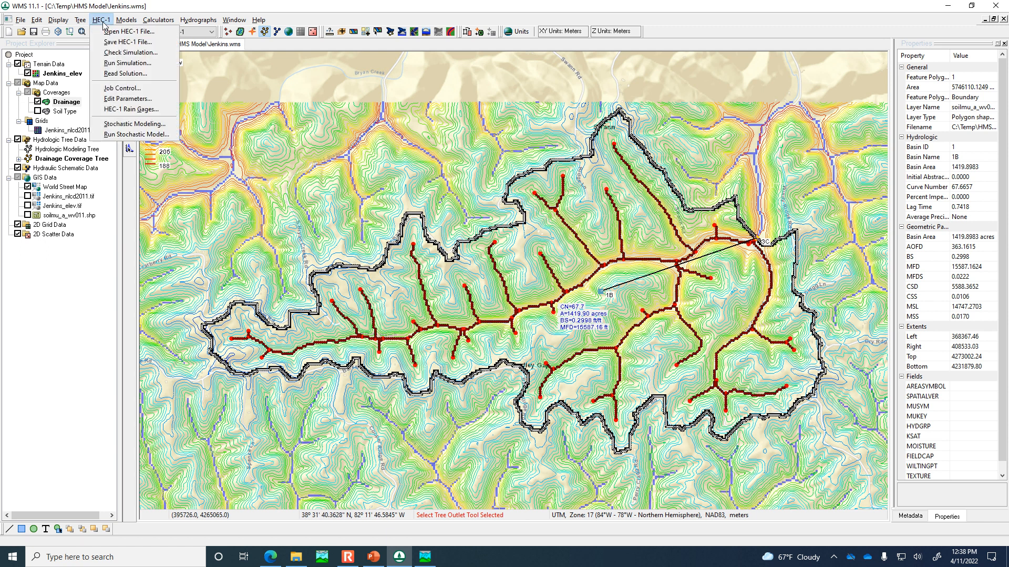
click(136, 65)
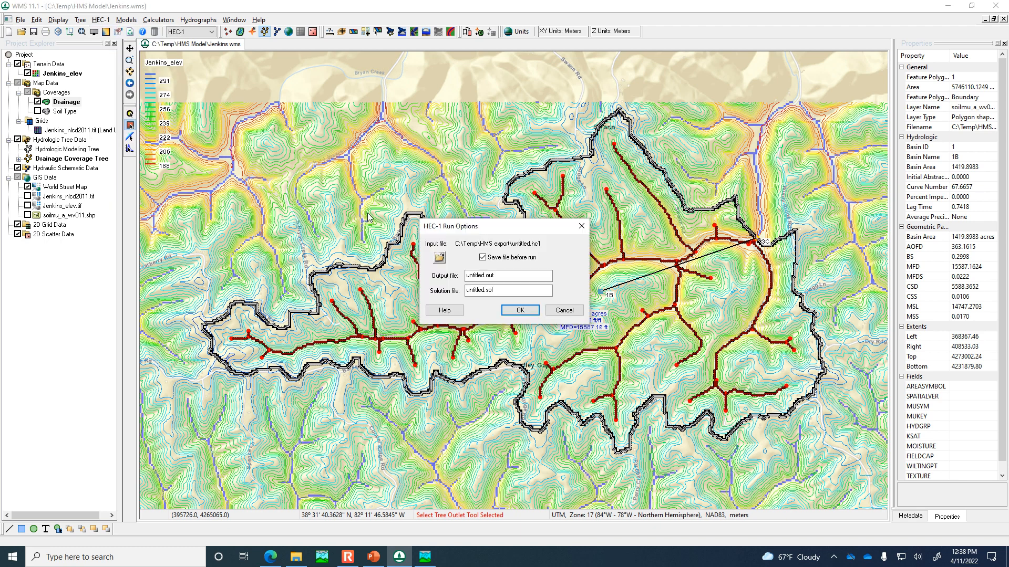
click(528, 311)
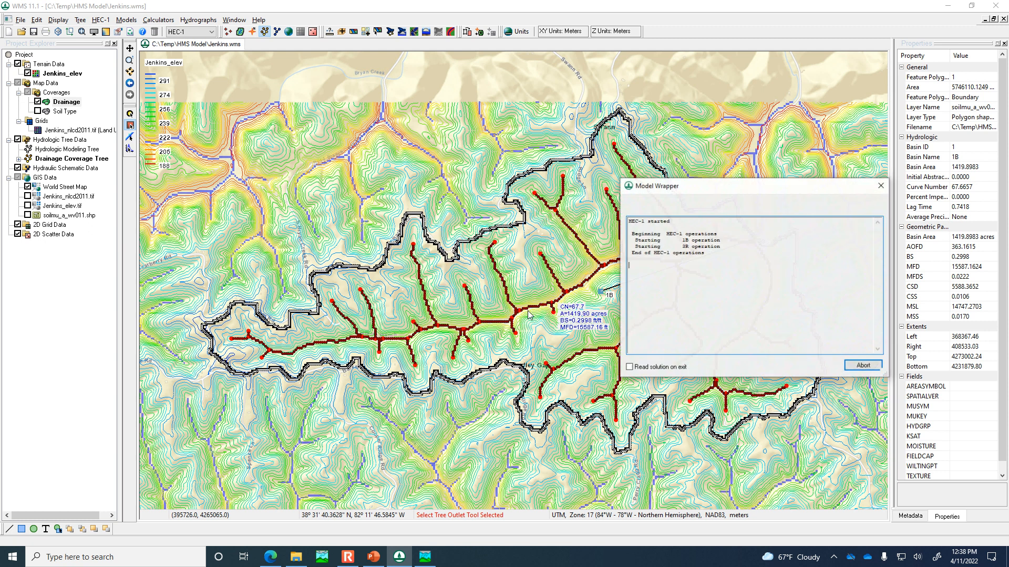
click(862, 365)
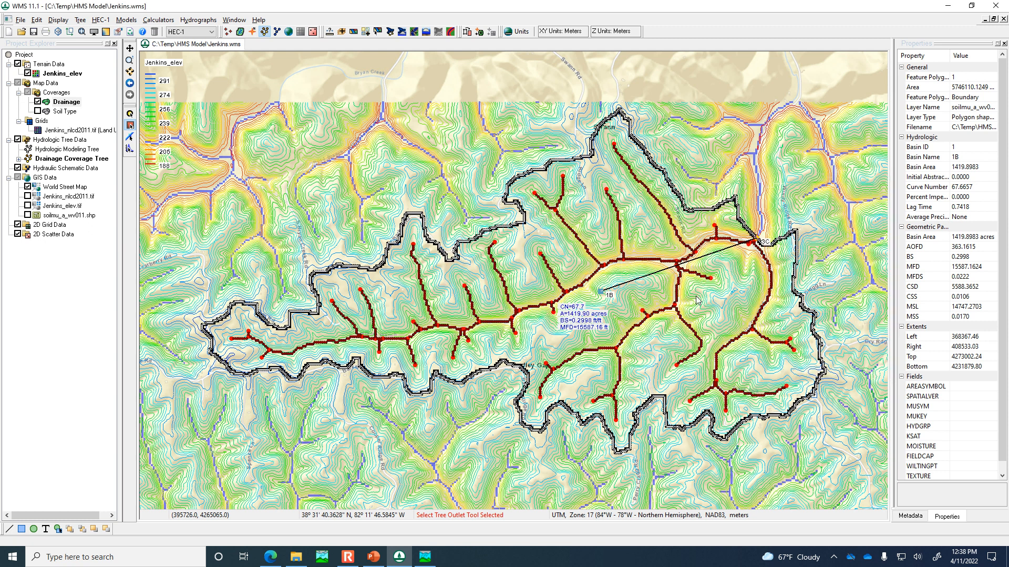
- Open basin 1B's HEC-1 flow hydrograph, enlarge its plot window to examine the curve, and close it
click(129, 149)
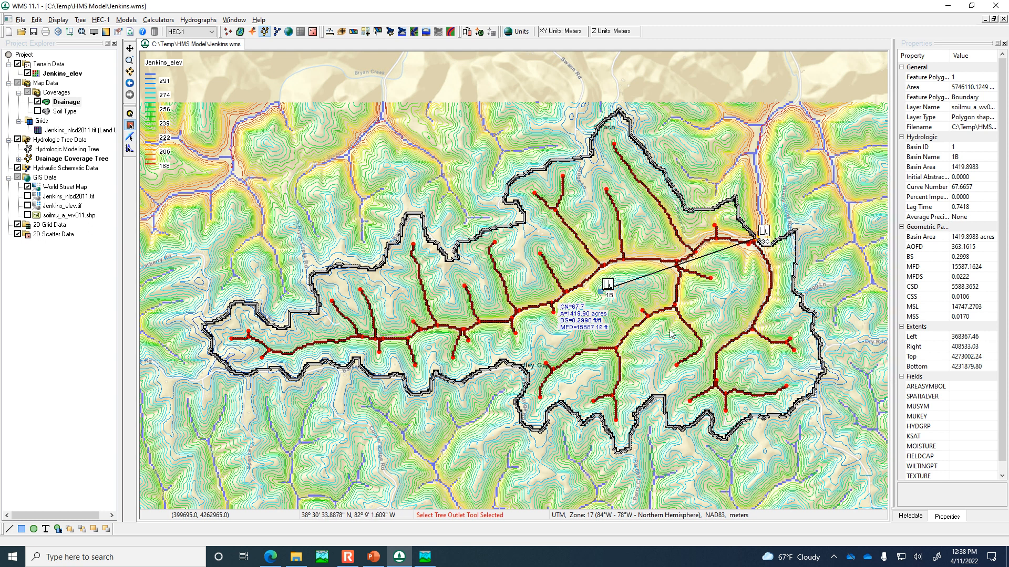
click(610, 286)
double_click(612, 286)
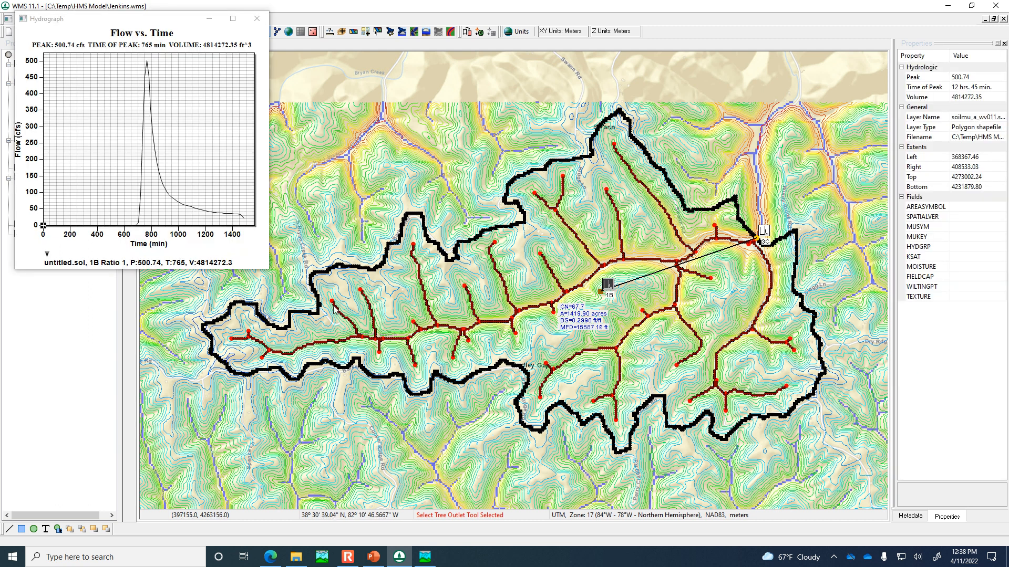
drag(269, 271, 703, 484)
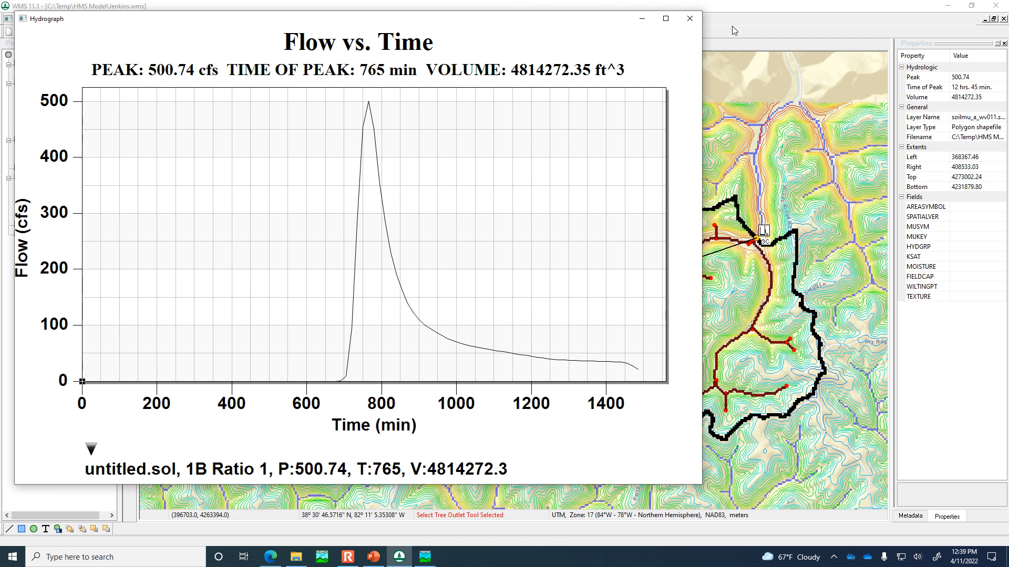
click(690, 19)
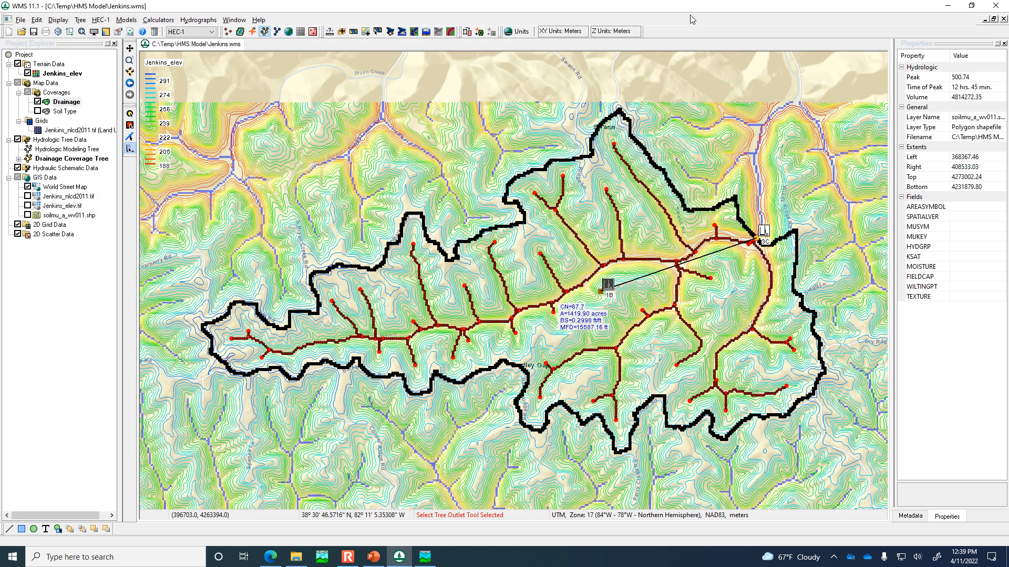
- Switch to HEC-HMS to compare sub-basin 1B's outflow hydrograph with the HEC-1 result, and return to WMS
click(426, 559)
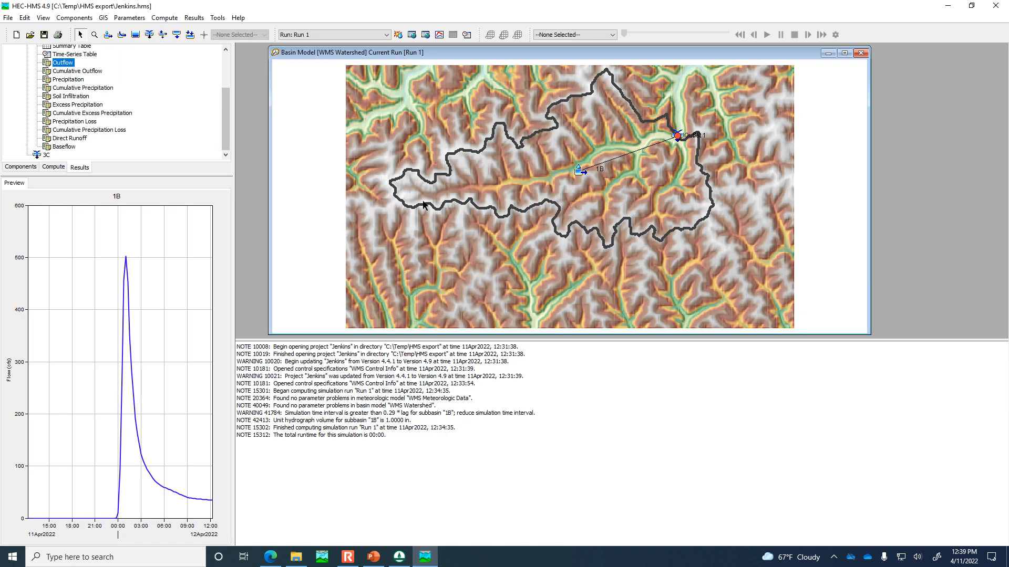
drag(226, 121, 226, 70)
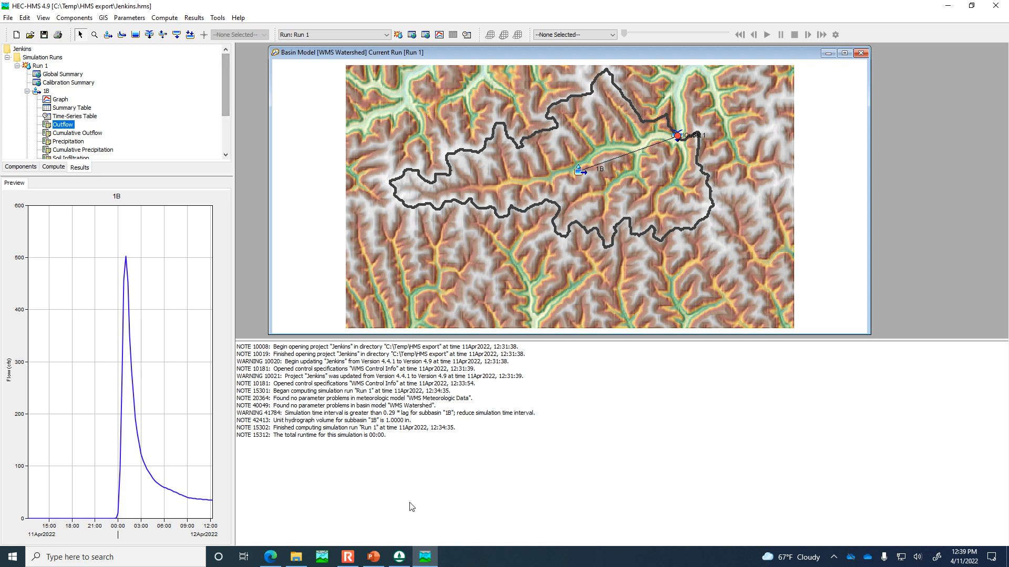
click(399, 557)
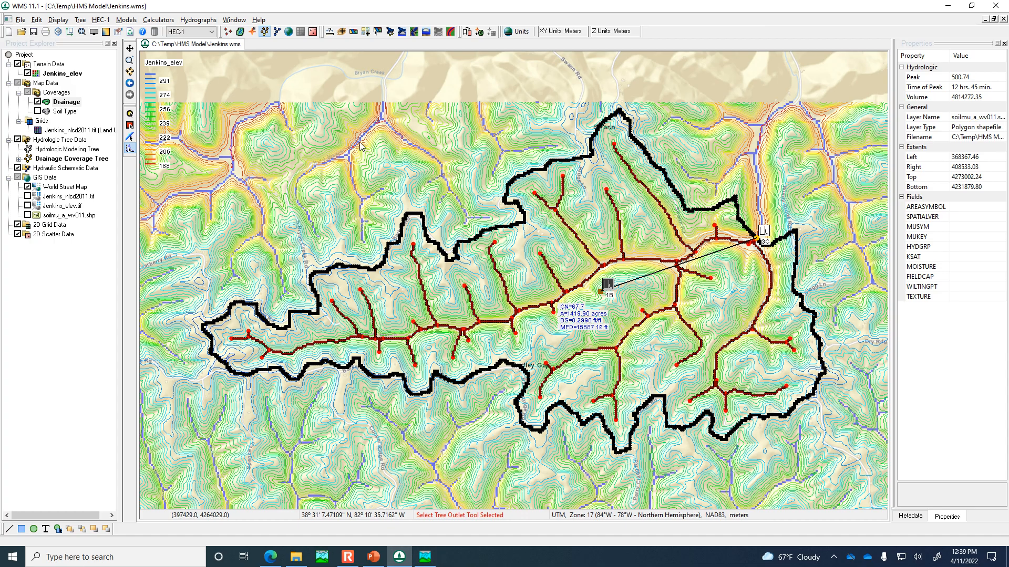
- Change the active hydrologic model to HEC-HMS and locate the command for reading its solution
click(211, 32)
click(198, 49)
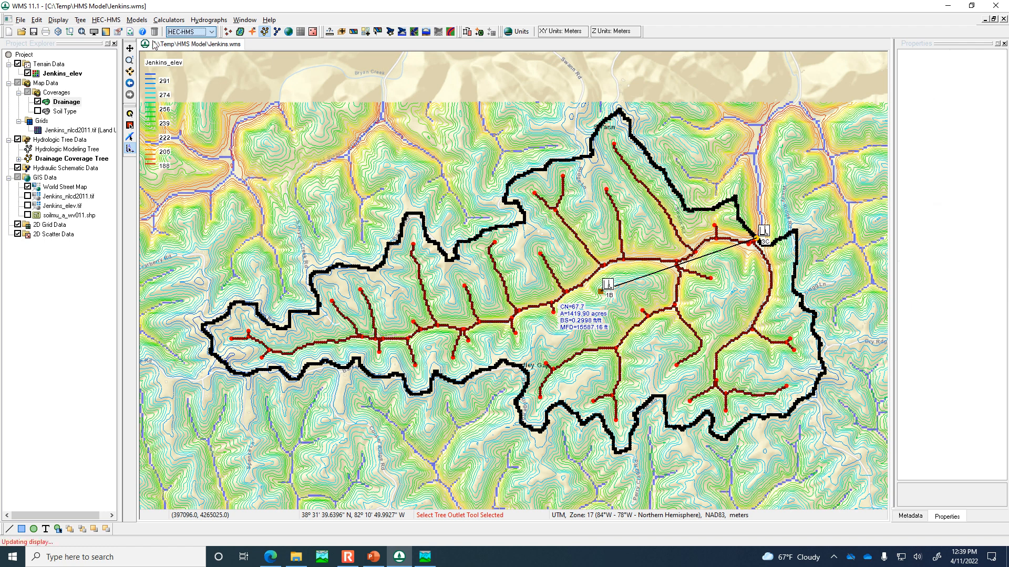
click(112, 21)
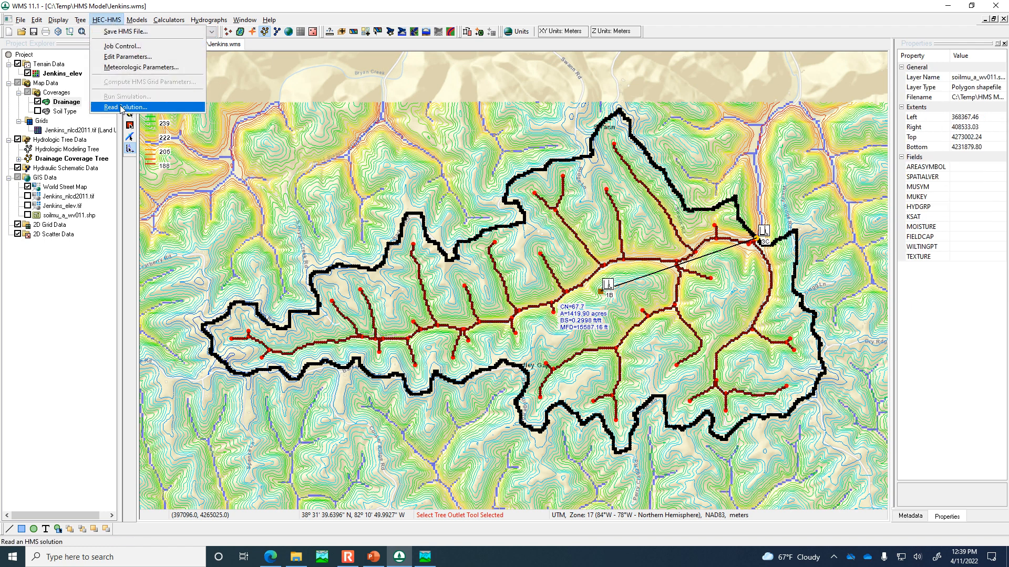
- Switch to File Explorer, browse to C:\Temp\HMS export, and sort the model files by date modified
click(301, 561)
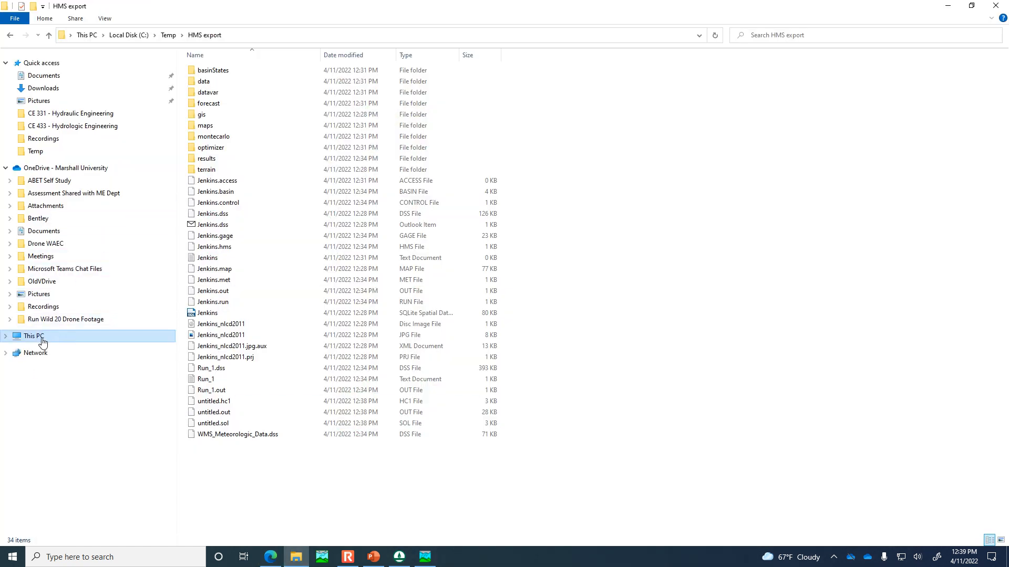
click(43, 342)
double_click(226, 175)
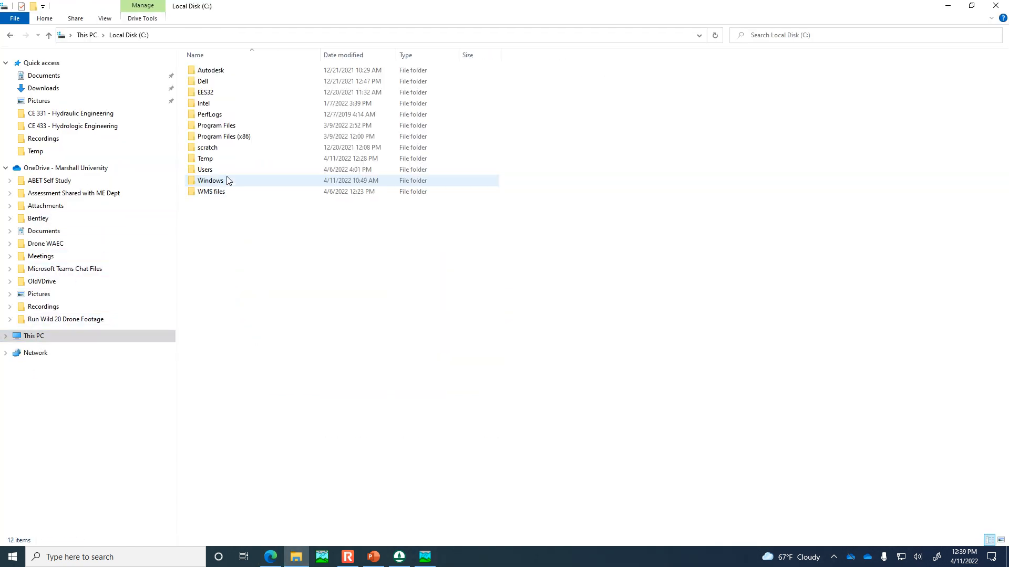
double_click(215, 160)
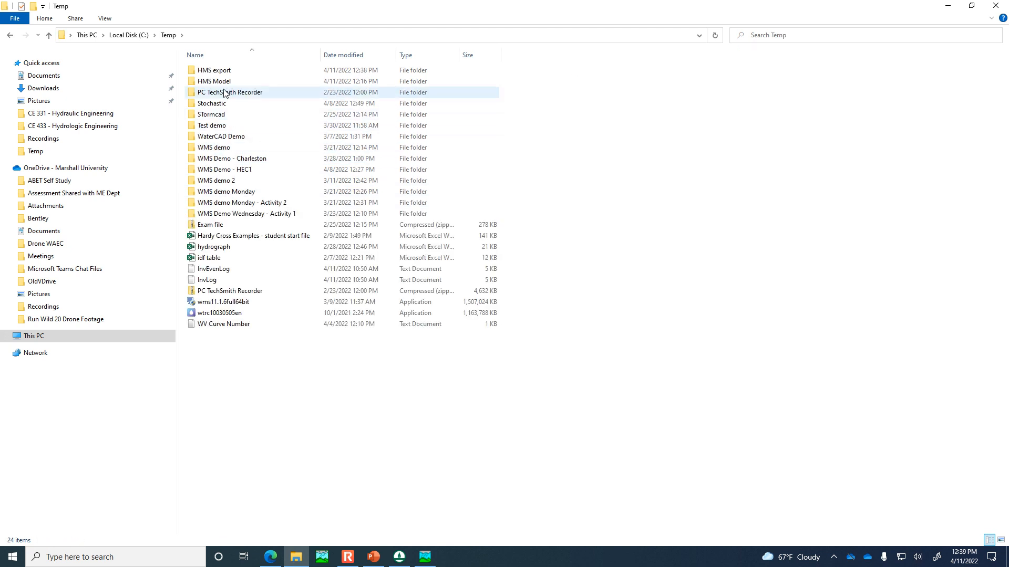
double_click(231, 72)
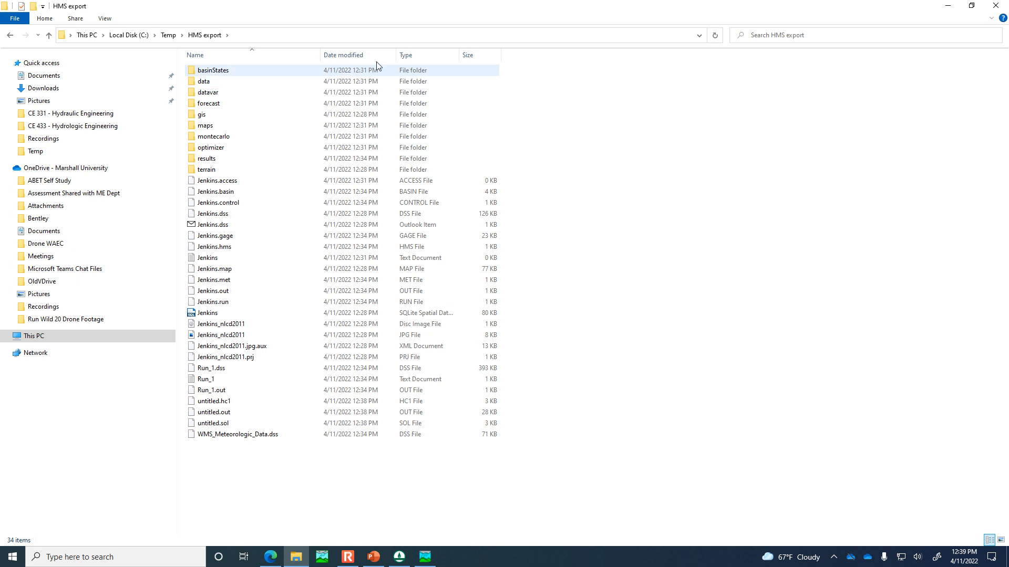
click(360, 58)
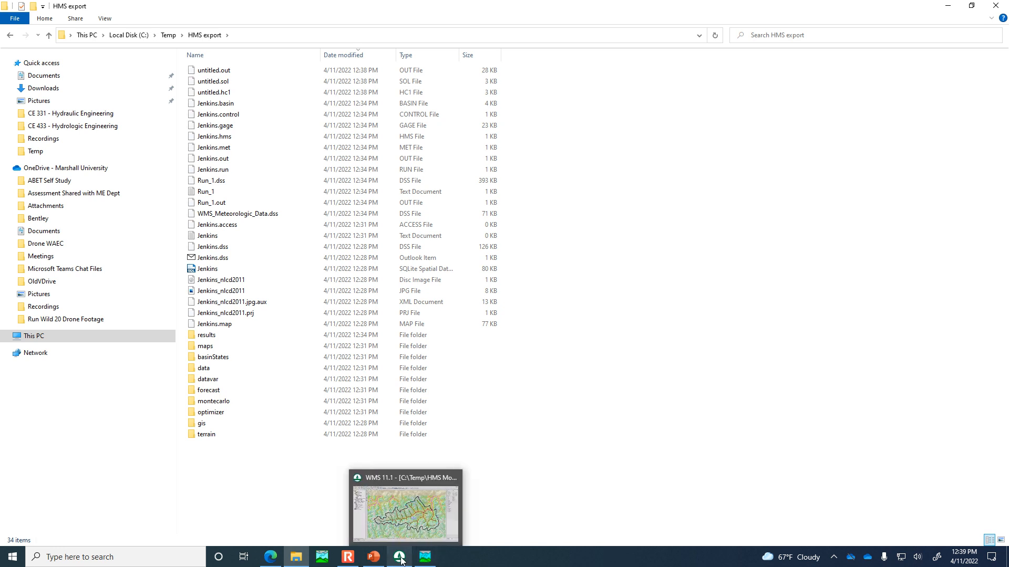
- Switch to HEC-HMS to view the 1B results again, and go to the 11 April 2022 class slide in PowerPoint
click(425, 557)
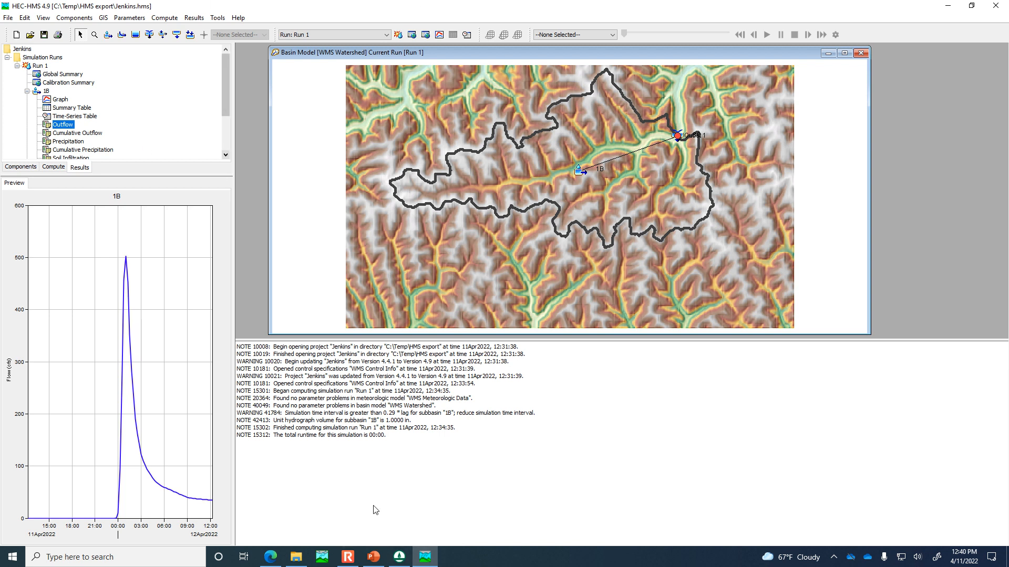
mouse_move(408, 558)
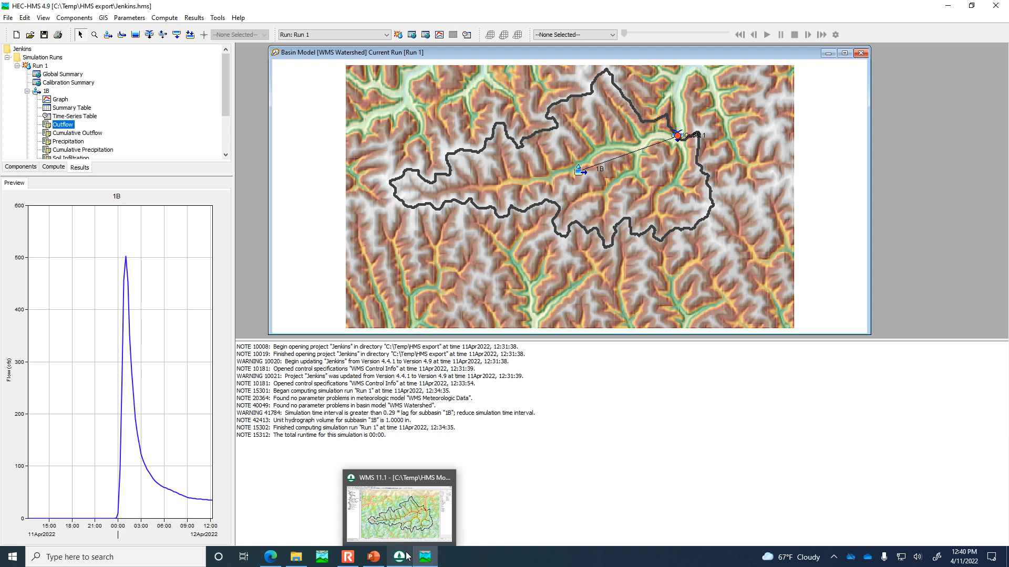
click(379, 560)
click(75, 267)
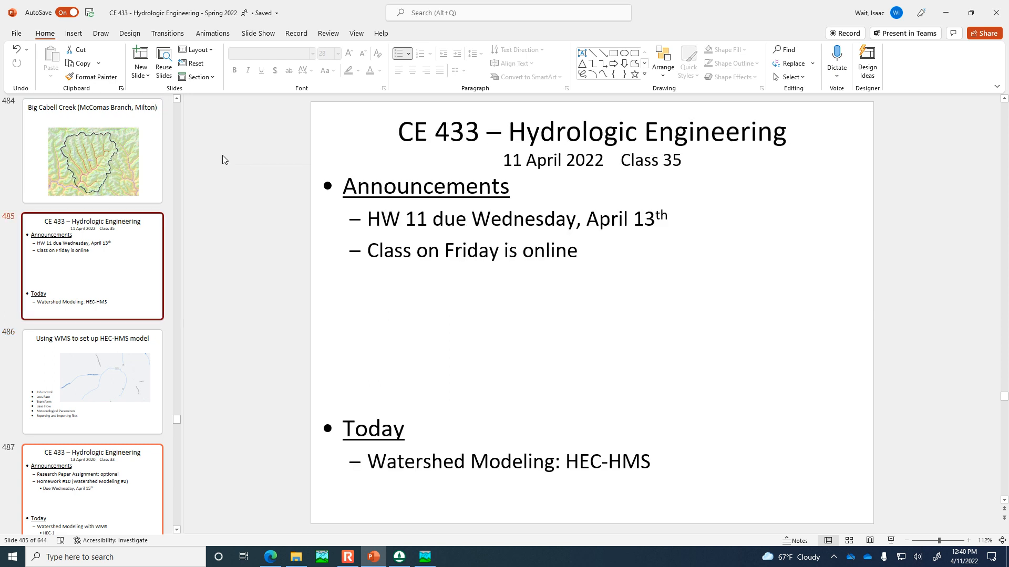